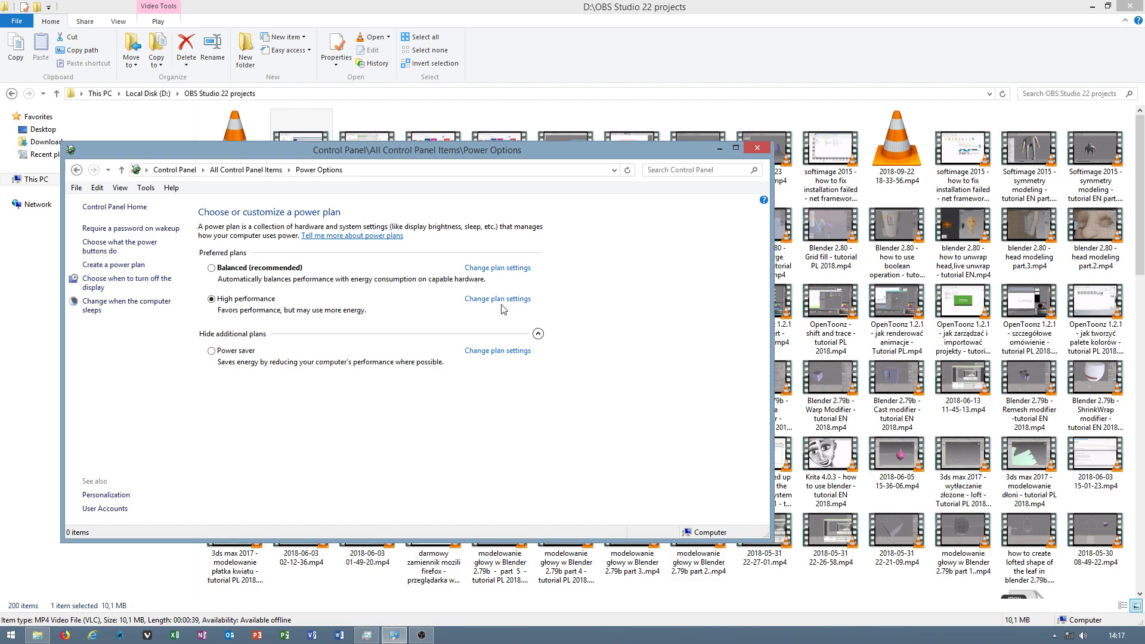
Step: Open the High performance plan's advanced power settings and inspect the PCI Express Link State Power Management setting
{"action": "left_click", "coordinate": [496, 299]}
{"action": "left_click", "coordinate": [330, 314]}
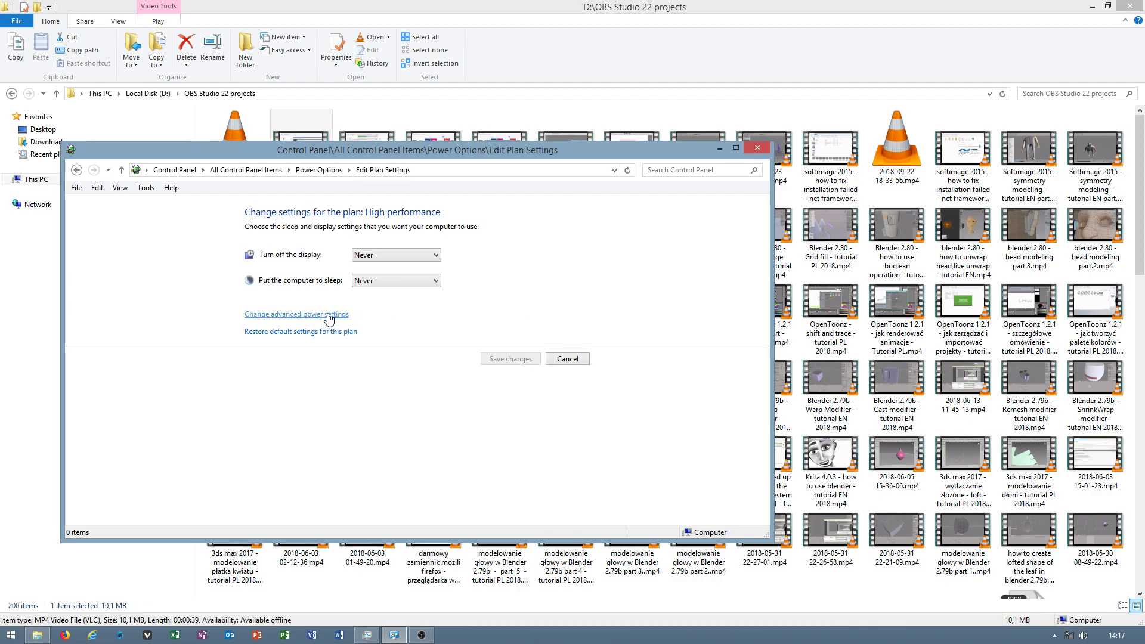
{"action": "left_click_drag", "start_coordinate": [334, 247], "coordinate": [337, 290]}
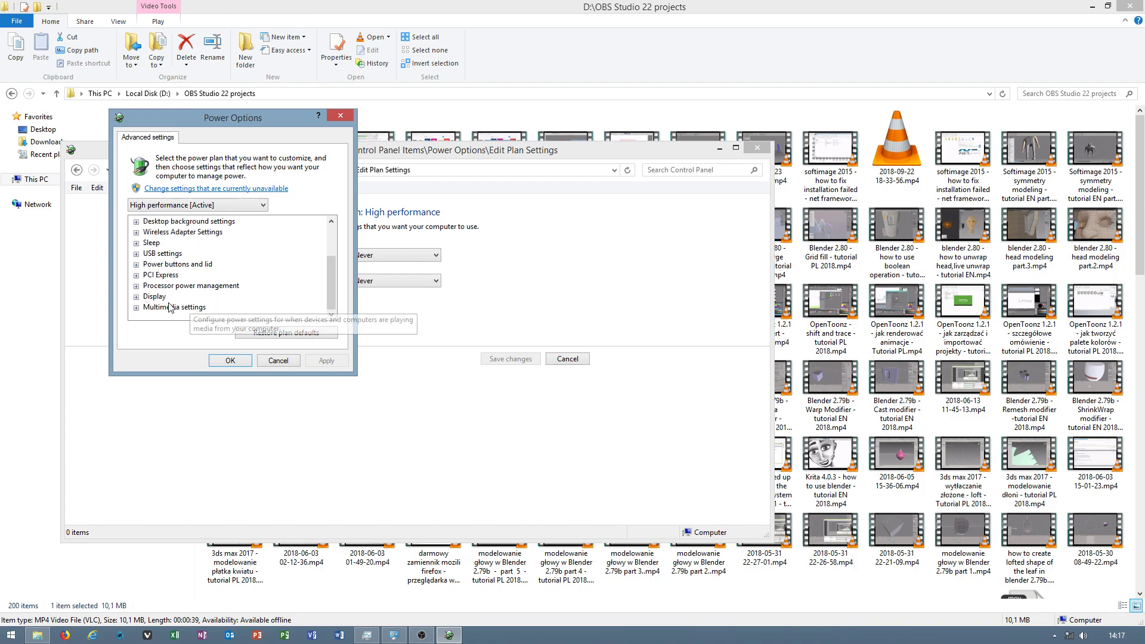
{"action": "left_click", "coordinate": [136, 276]}
{"action": "left_click", "coordinate": [147, 287]}
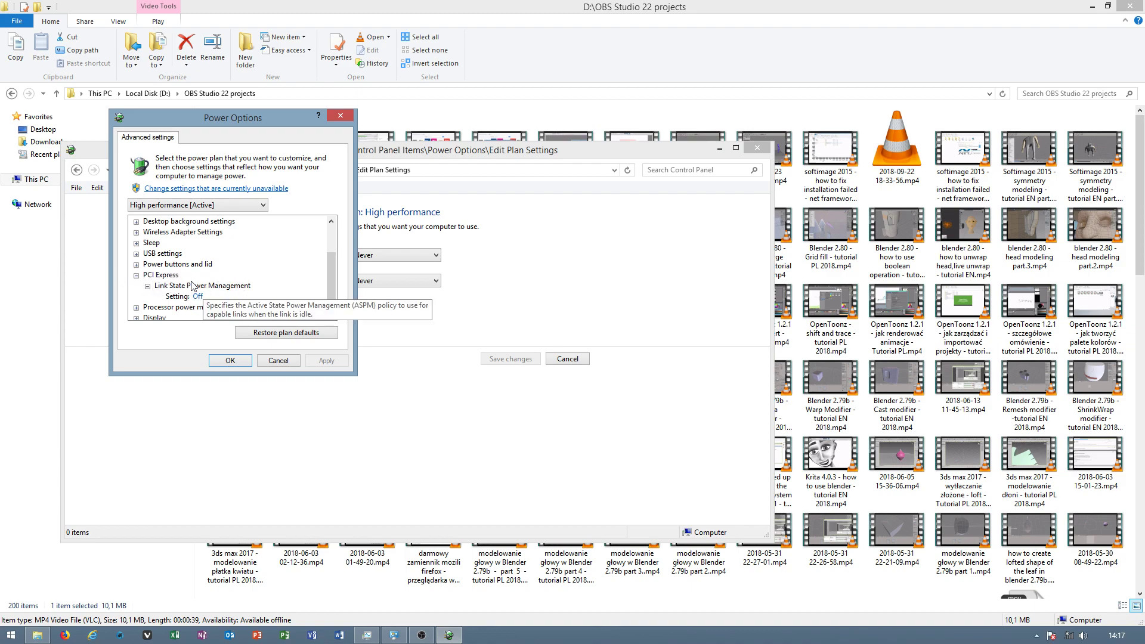
Step: Check the "Turn off hard disk after" setting, accept the advanced power settings and close the plan settings window
{"action": "left_click_drag", "start_coordinate": [331, 274], "coordinate": [330, 249]}
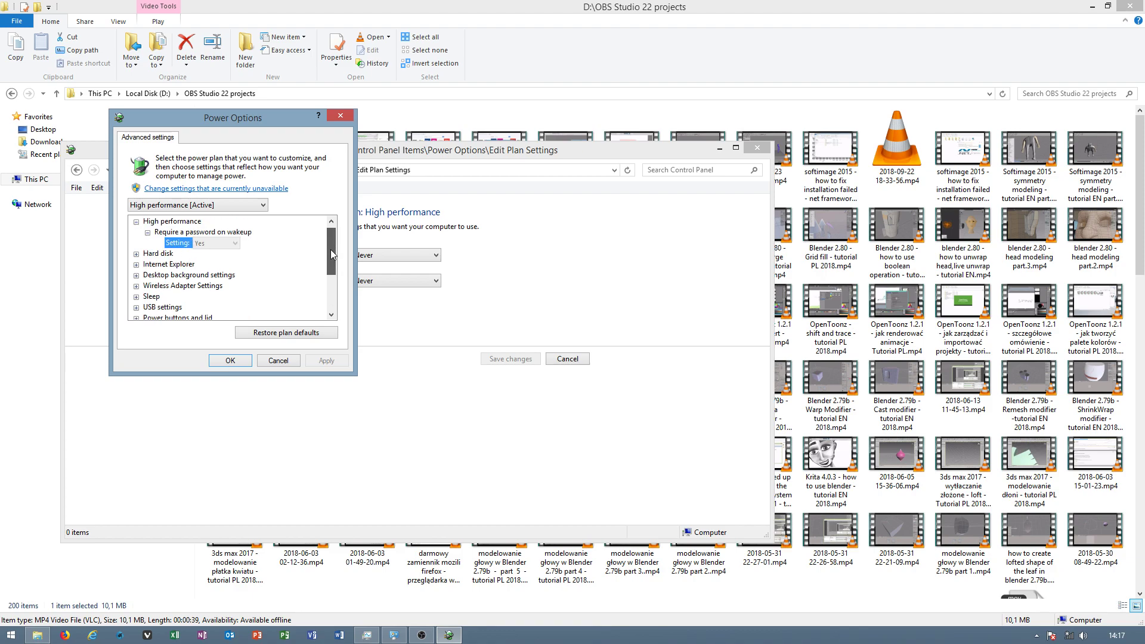
{"action": "left_click", "coordinate": [136, 254]}
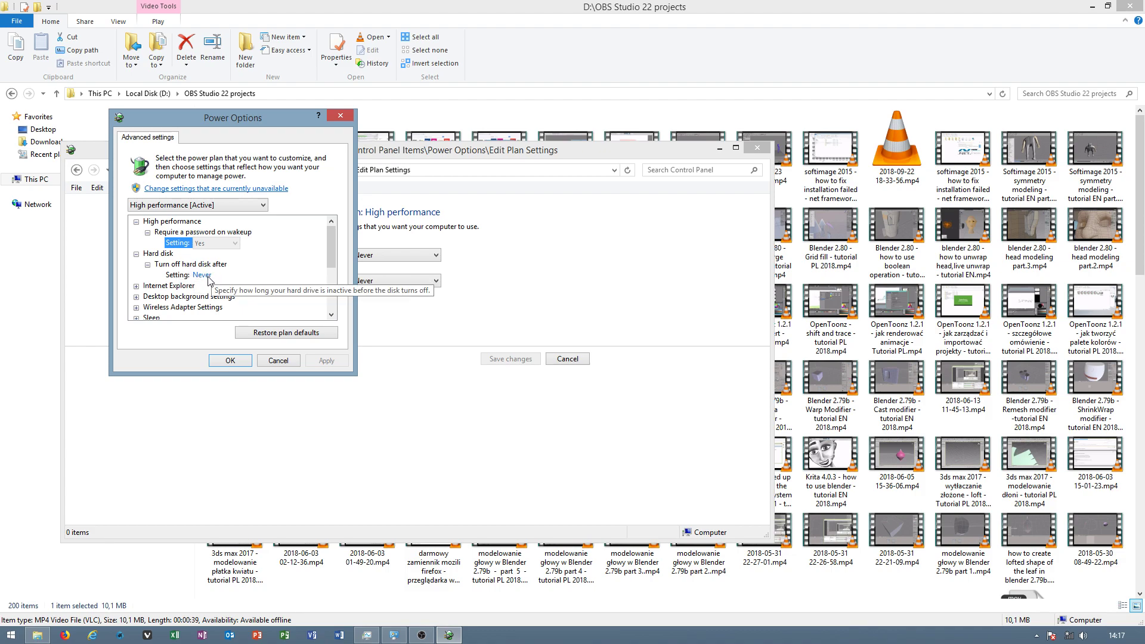
{"action": "left_click", "coordinate": [208, 278]}
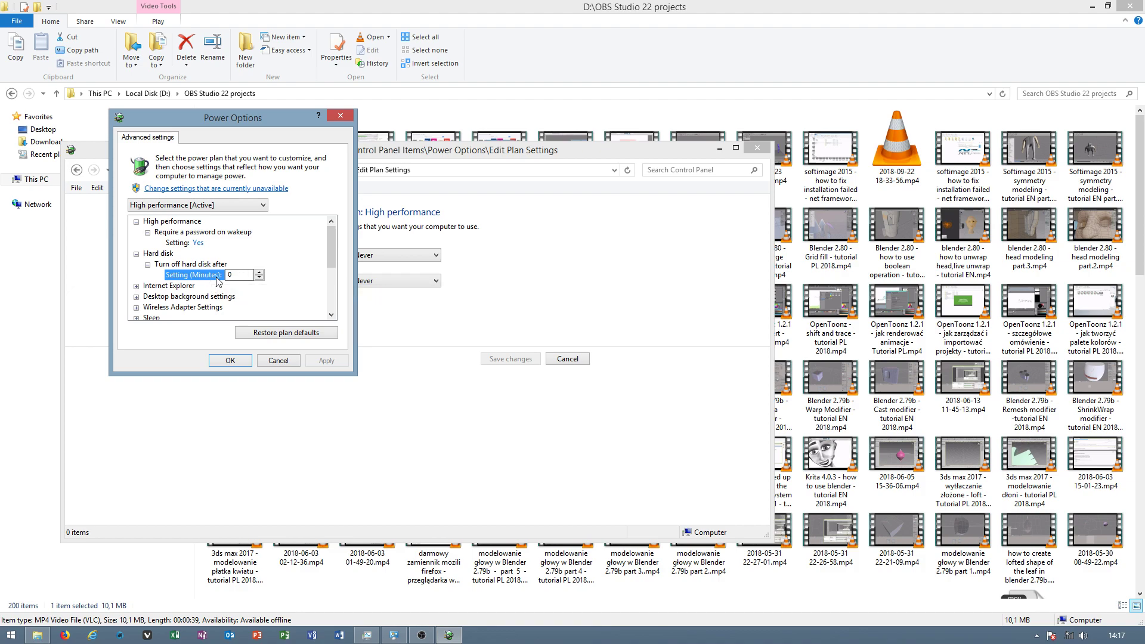
{"action": "left_click", "coordinate": [226, 364]}
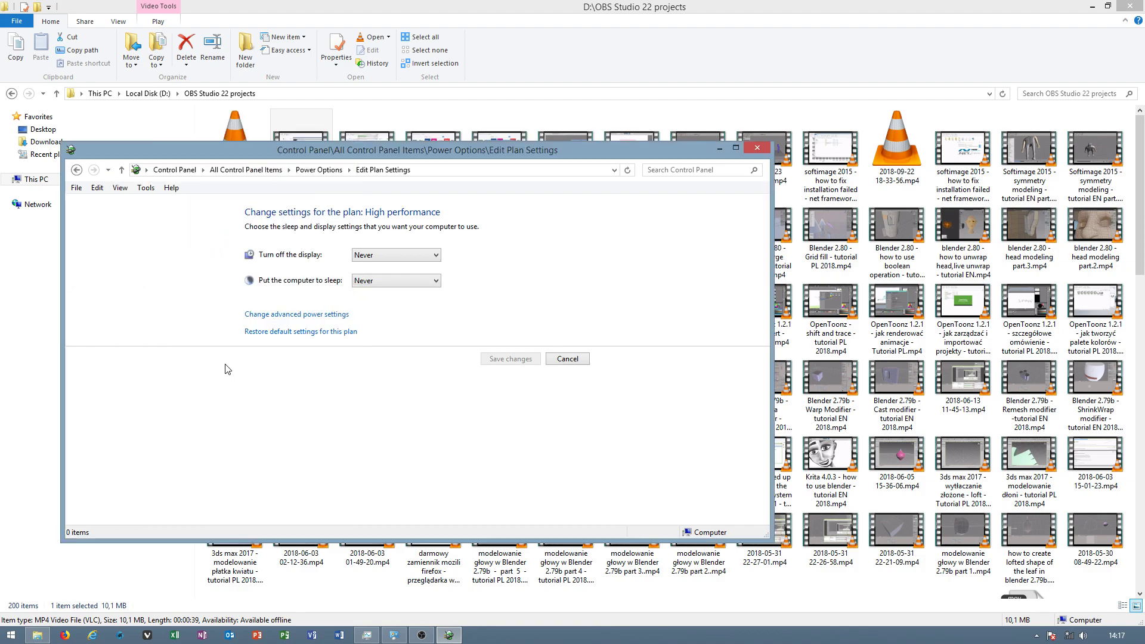
{"action": "left_click", "coordinate": [757, 147]}
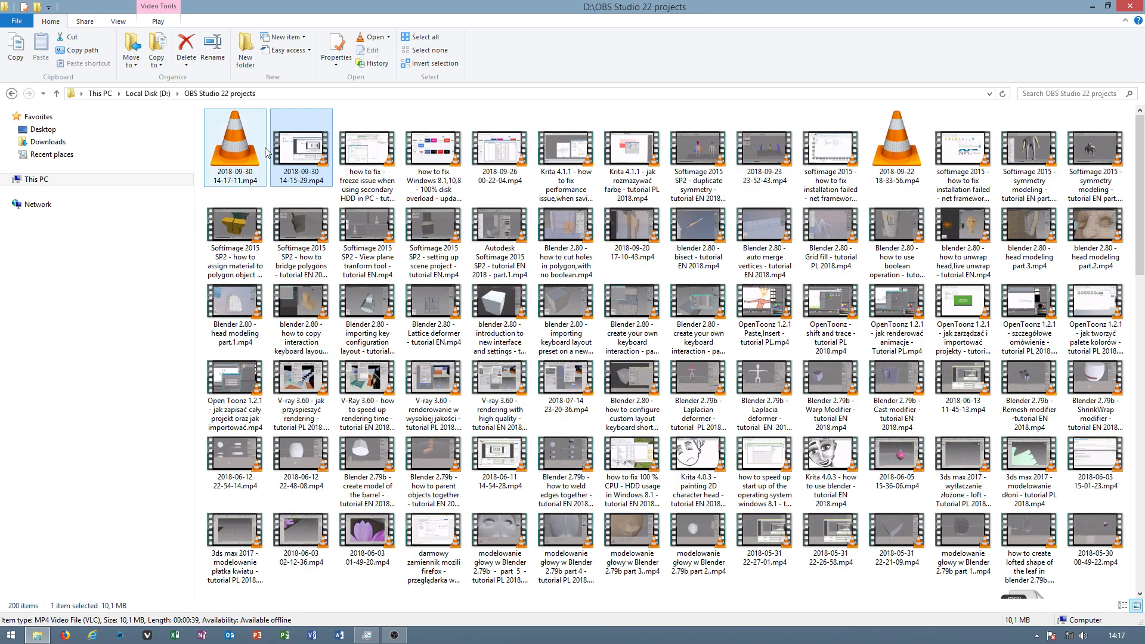
Step: Review the drives under This PC and look through the folders on Local Disk (D:)
{"action": "left_click", "coordinate": [96, 94]}
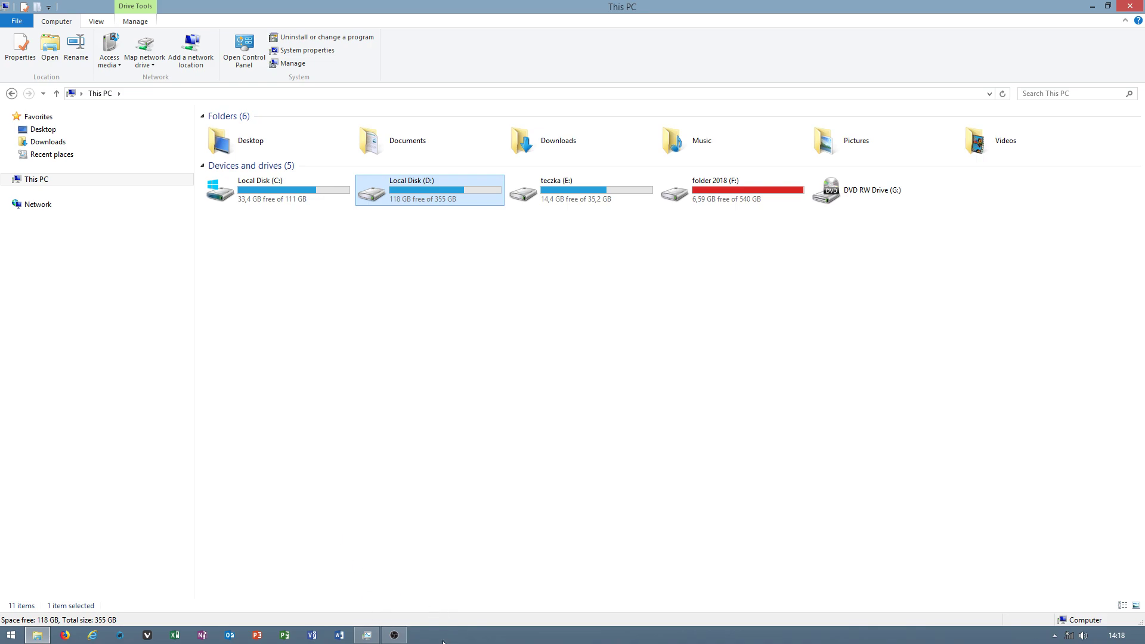
{"action": "left_click", "coordinate": [396, 637]}
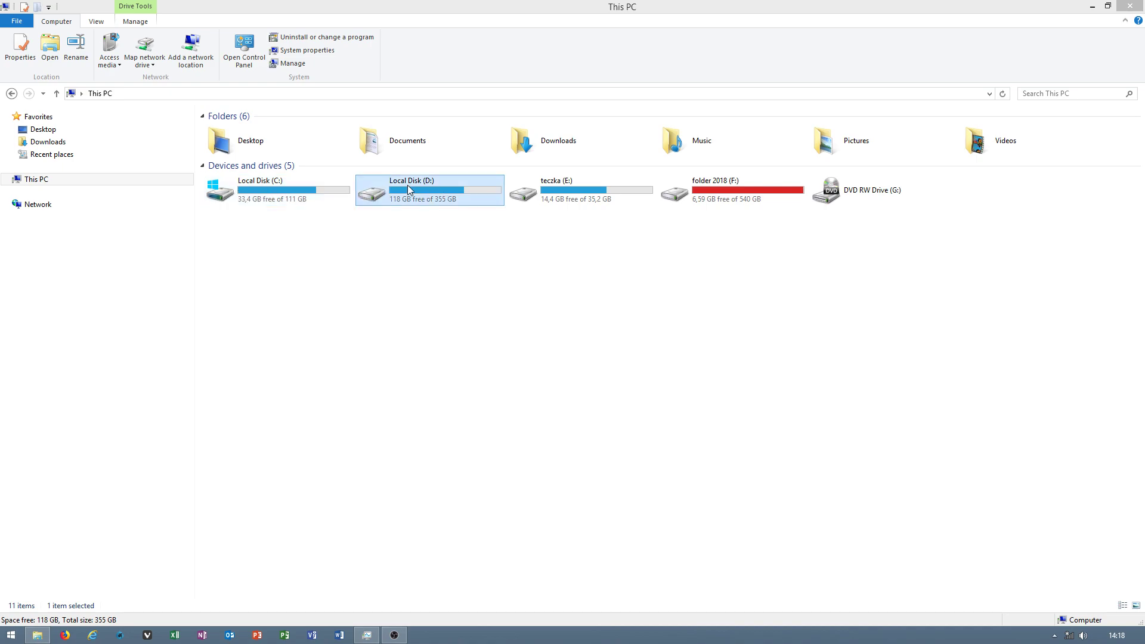
{"action": "double_click", "coordinate": [443, 190]}
{"action": "scroll", "coordinate": [394, 267], "scroll_direction": "down", "scroll_amount": 3}
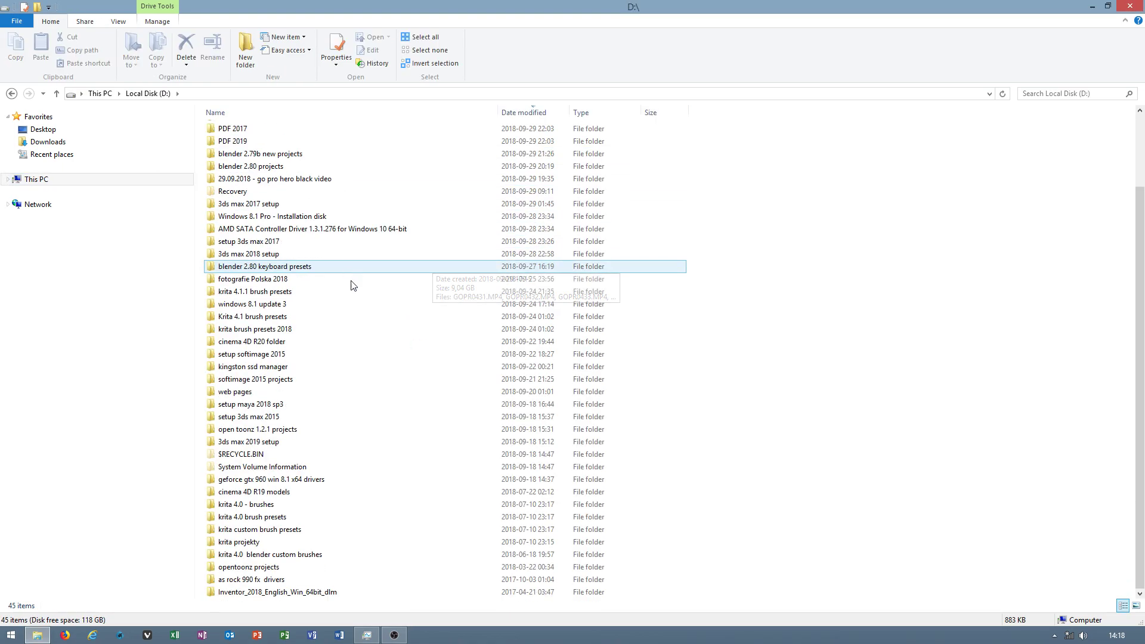
{"action": "left_click", "coordinate": [99, 94]}
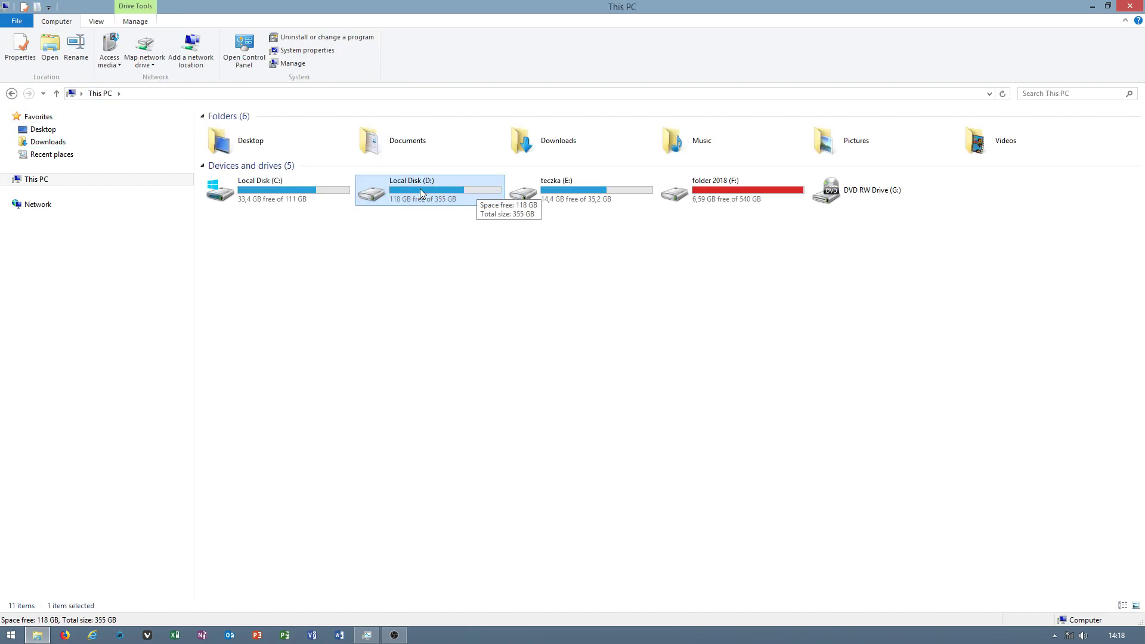
{"action": "left_click", "coordinate": [395, 635]}
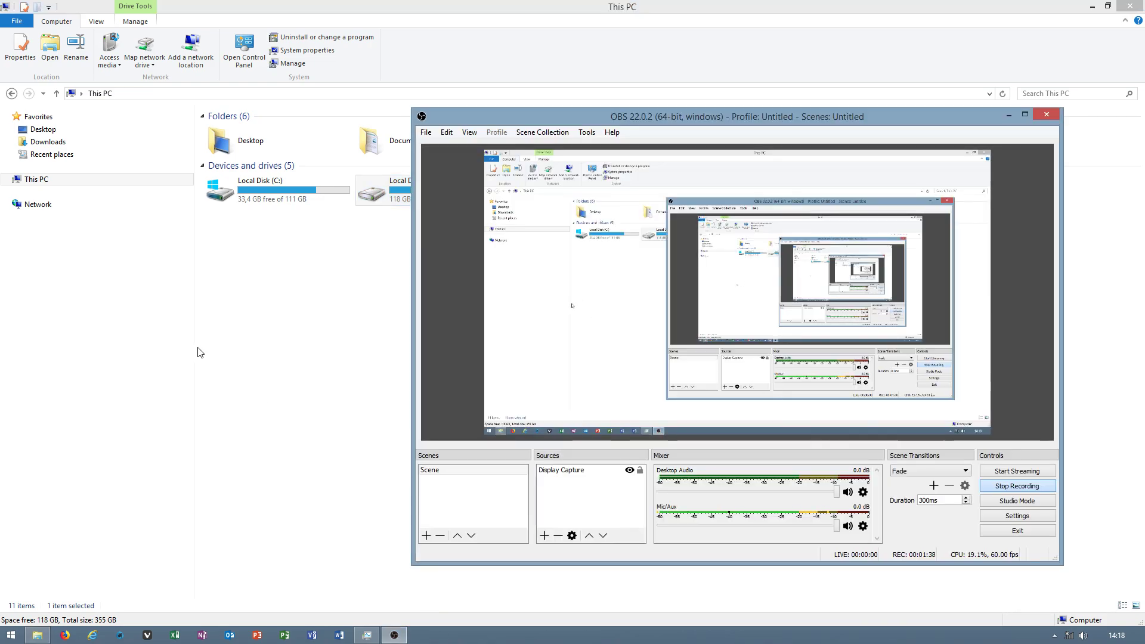
{"action": "left_click", "coordinate": [320, 278]}
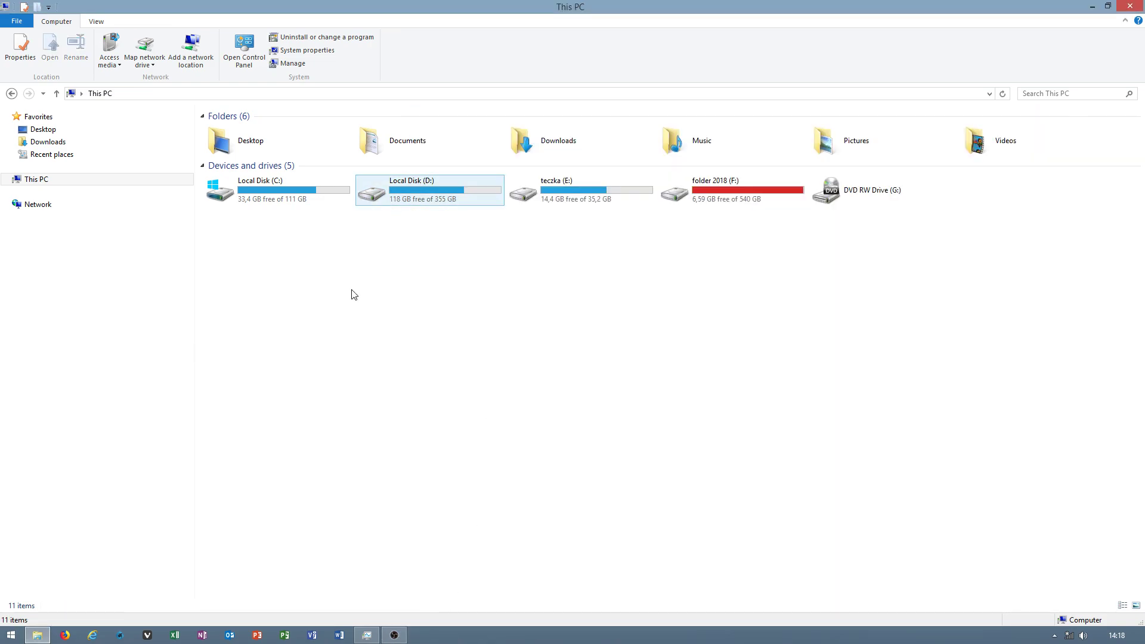
Step: Review the available power plans in Control Panel's Power Options and close the window
{"action": "left_click", "coordinate": [22, 629]}
{"action": "left_click", "coordinate": [224, 488]}
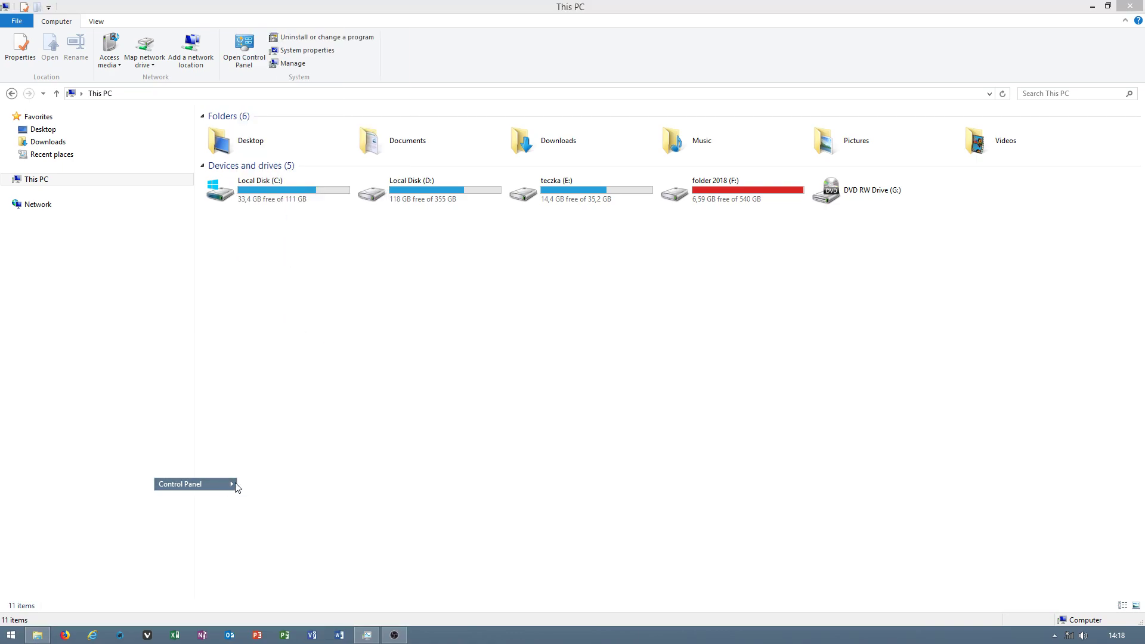
{"action": "scroll", "coordinate": [460, 509], "scroll_direction": "down", "scroll_amount": 2}
{"action": "scroll", "coordinate": [468, 404], "scroll_direction": "down", "scroll_amount": 1}
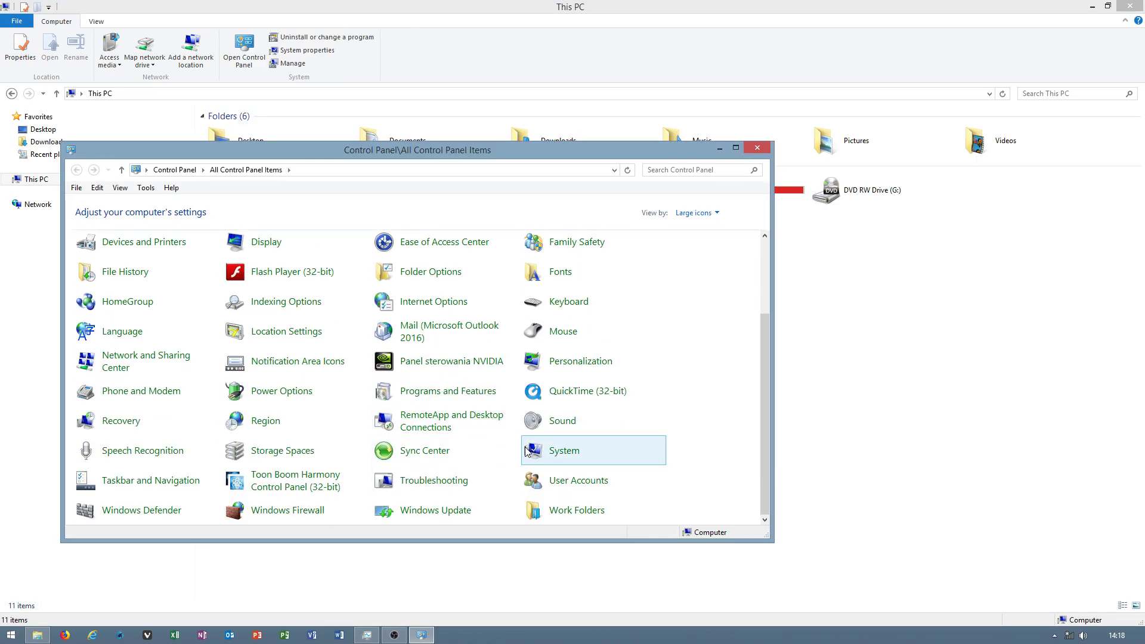
{"action": "scroll", "coordinate": [275, 471], "scroll_direction": "up", "scroll_amount": 1}
{"action": "left_click", "coordinate": [279, 437]}
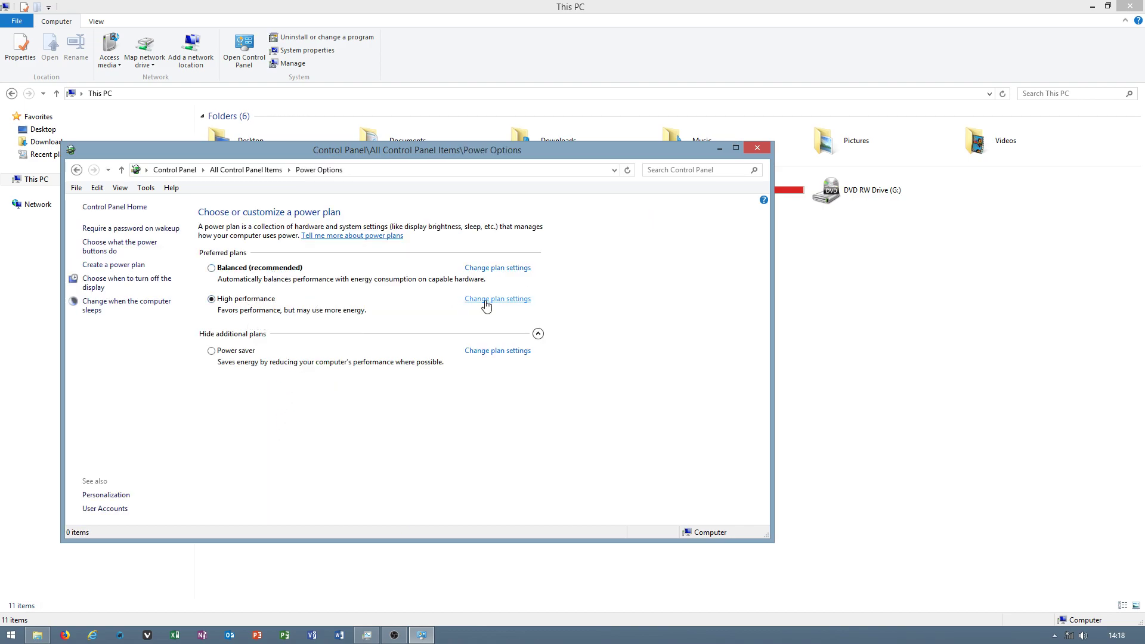
{"action": "left_click", "coordinate": [757, 147]}
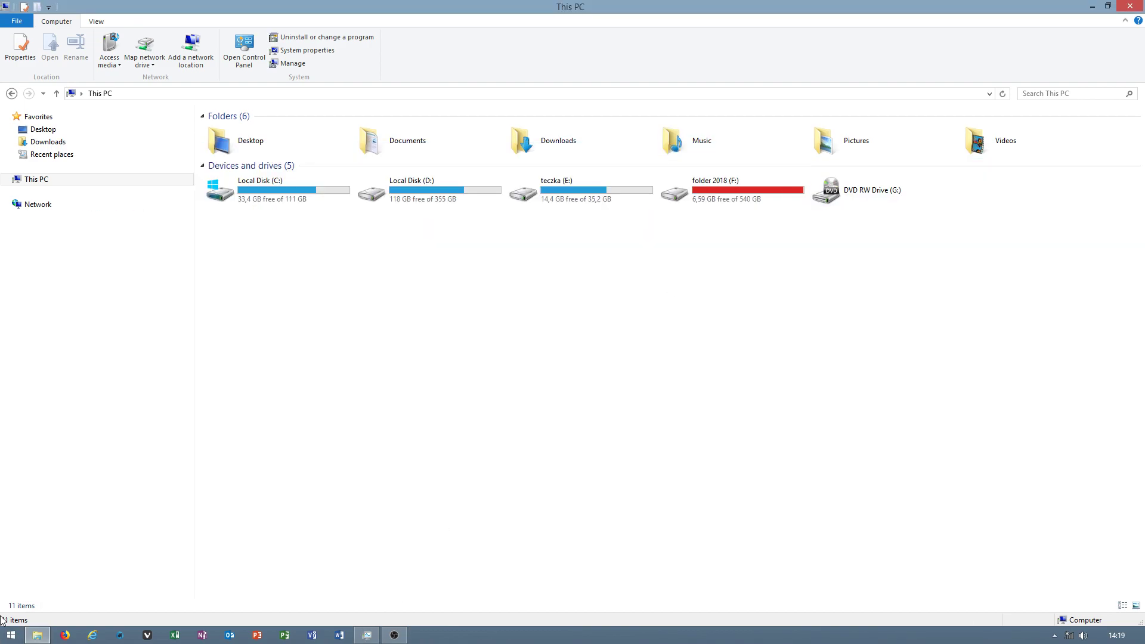
Step: Open the Services console and examine the Background Intelligent Transfer Service's startup type and recovery actions
{"action": "left_click", "coordinate": [8, 634]}
{"action": "type", "text": "services"}
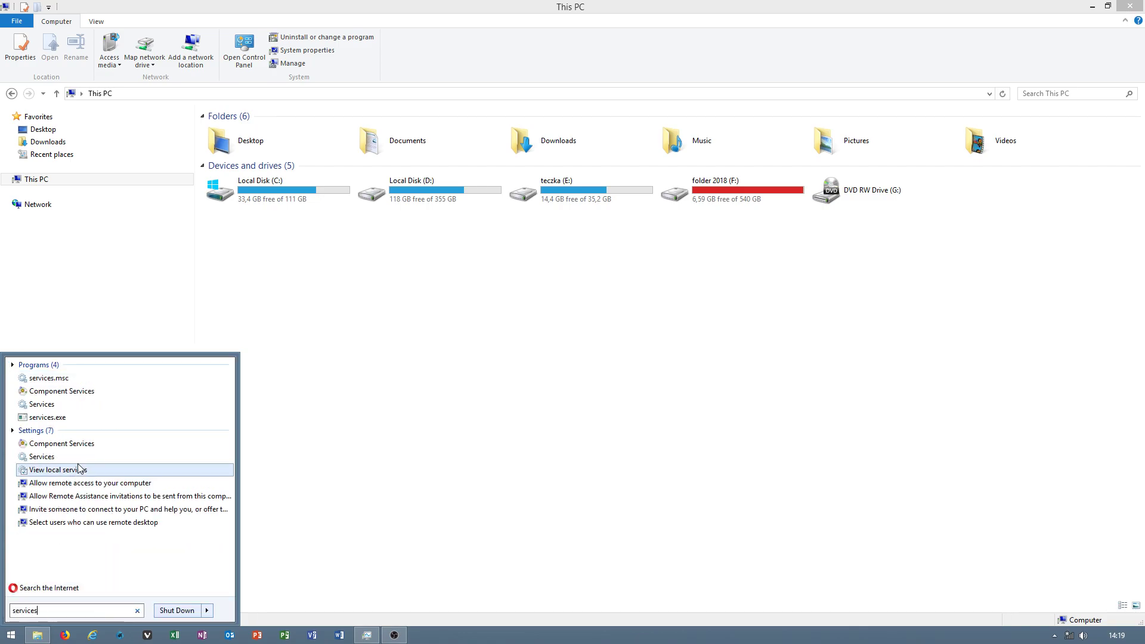
{"action": "left_click", "coordinate": [60, 378]}
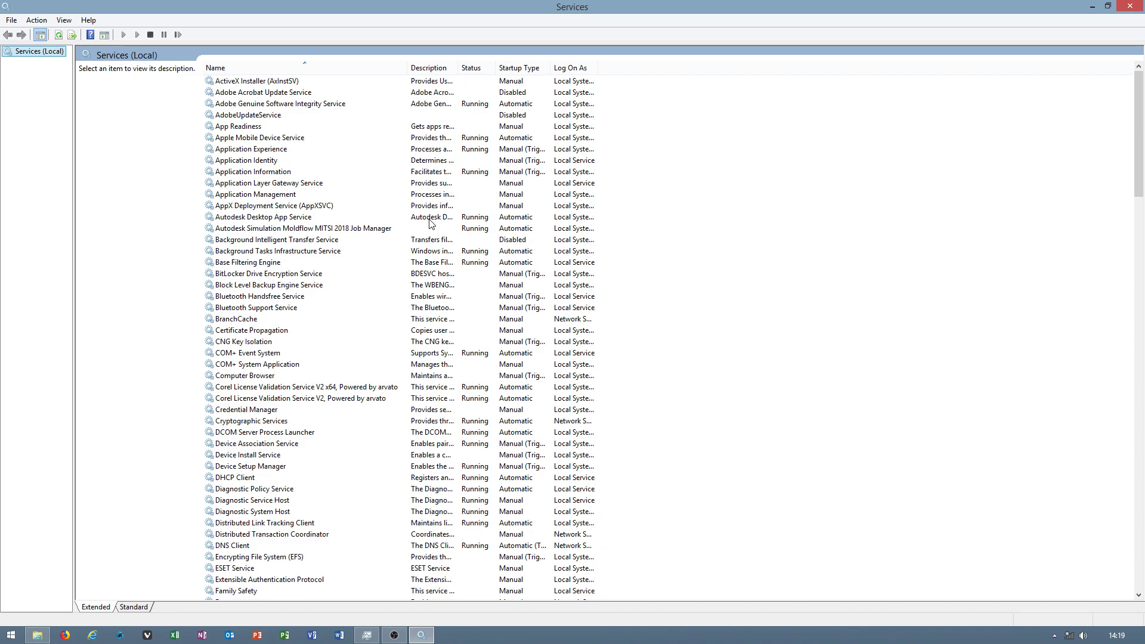
{"action": "left_click", "coordinate": [269, 241]}
{"action": "right_click", "coordinate": [268, 243]}
{"action": "left_click", "coordinate": [304, 356]}
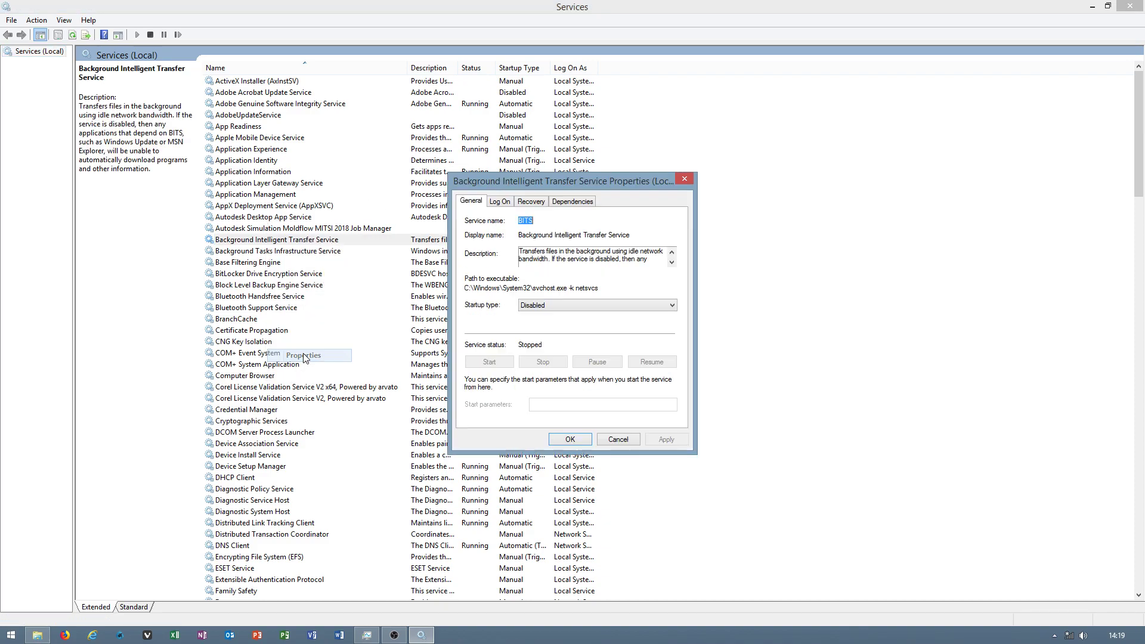
{"action": "left_click", "coordinate": [530, 203]}
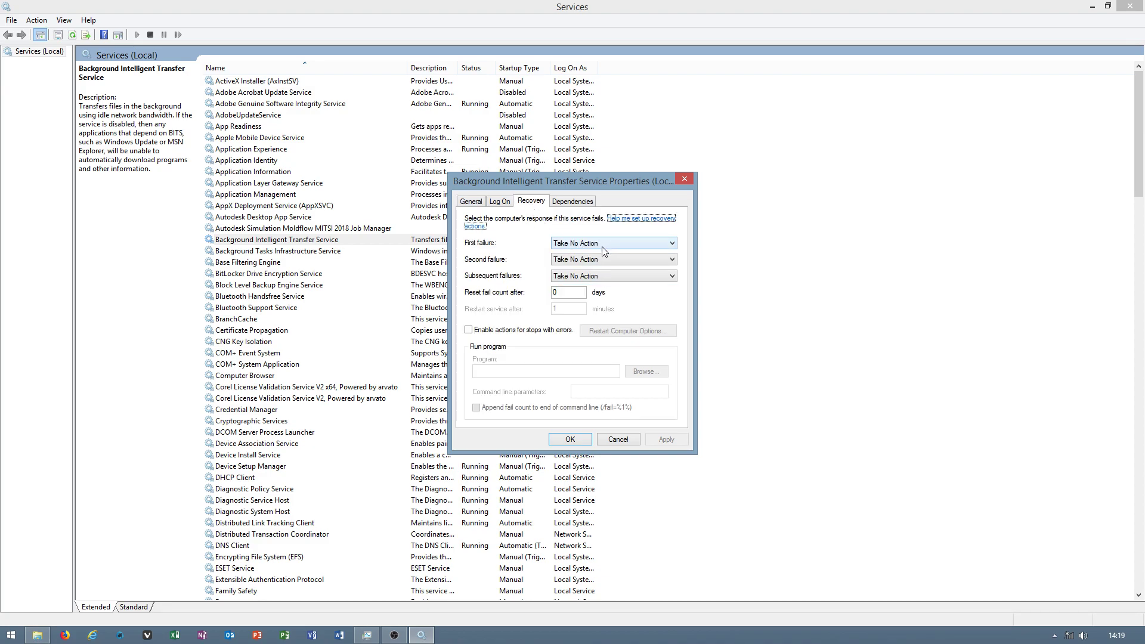
{"action": "left_click", "coordinate": [684, 180]}
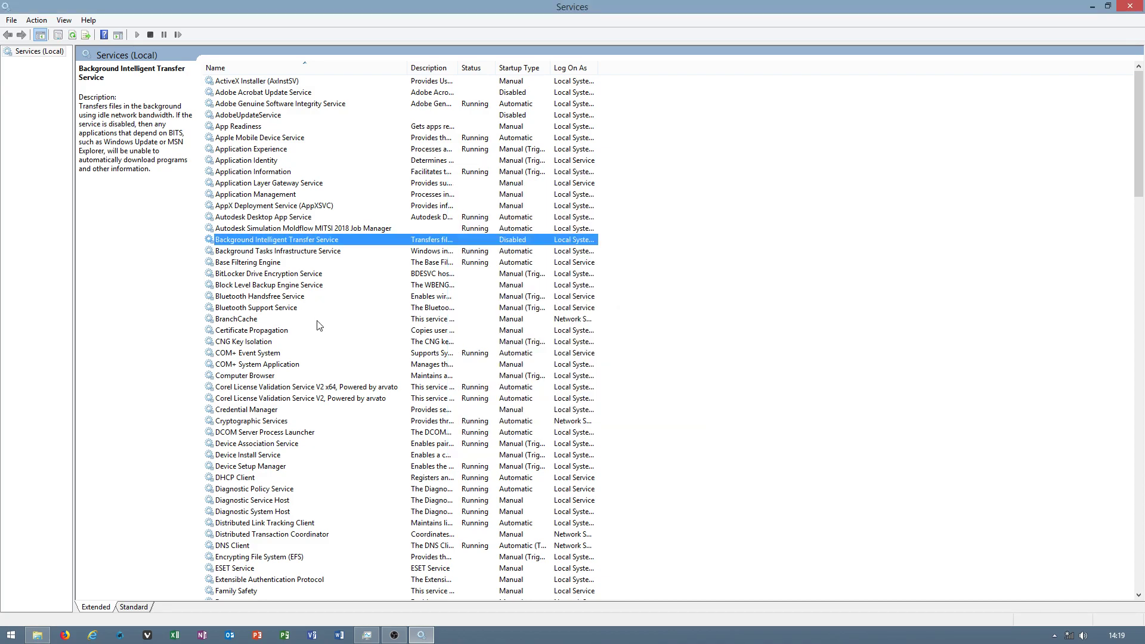
Step: Find the Superfetch service in the services list and check its startup type
{"action": "key", "text": "d"}
{"action": "scroll", "coordinate": [297, 436], "scroll_direction": "down", "scroll_amount": 11}
{"action": "scroll", "coordinate": [296, 436], "scroll_direction": "down", "scroll_amount": 19}
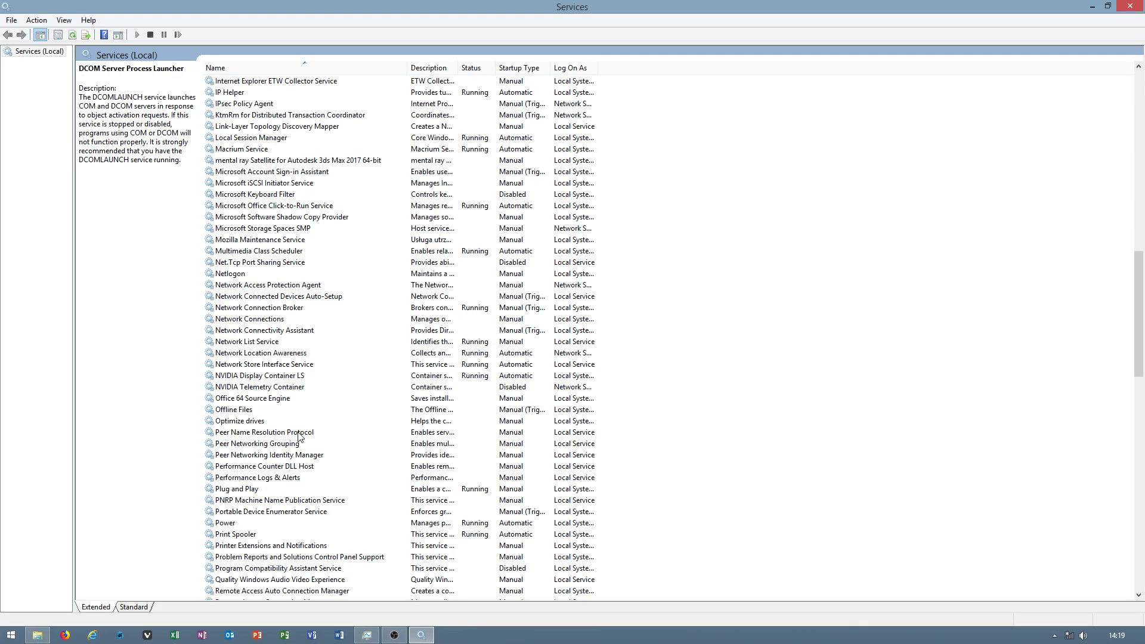
{"action": "scroll", "coordinate": [291, 468], "scroll_direction": "down", "scroll_amount": 2}
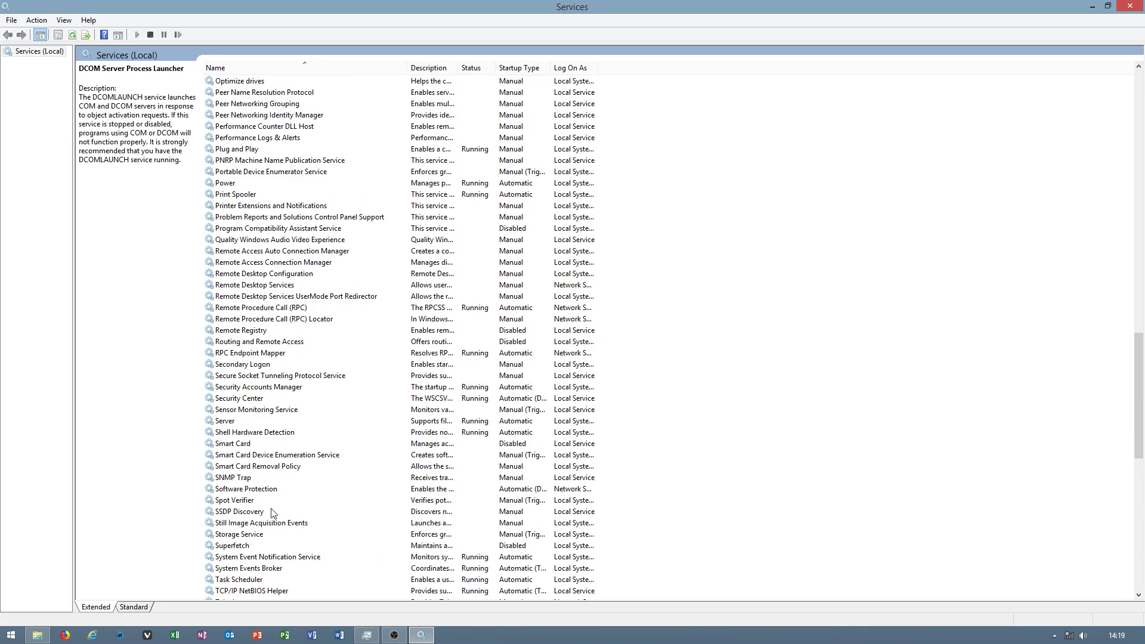
{"action": "left_click", "coordinate": [246, 547]}
Step: Open the Windows Defender Service properties and inspect the startup type and recovery options
{"action": "scroll", "coordinate": [292, 531], "scroll_direction": "down", "scroll_amount": 14}
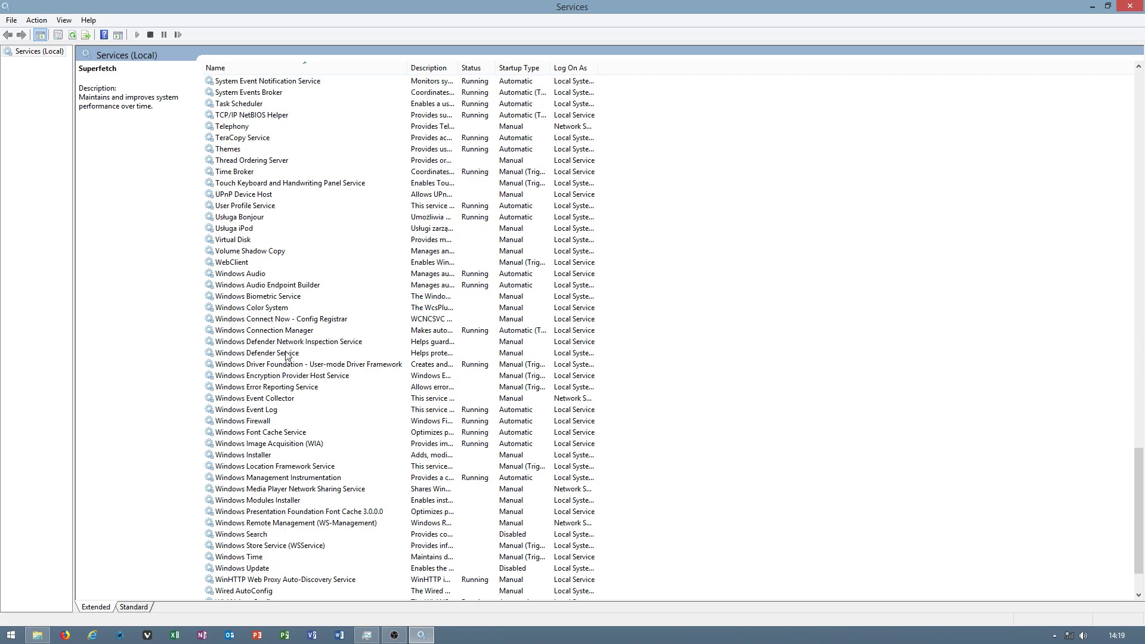
{"action": "left_click", "coordinate": [286, 356]}
{"action": "right_click", "coordinate": [286, 356]}
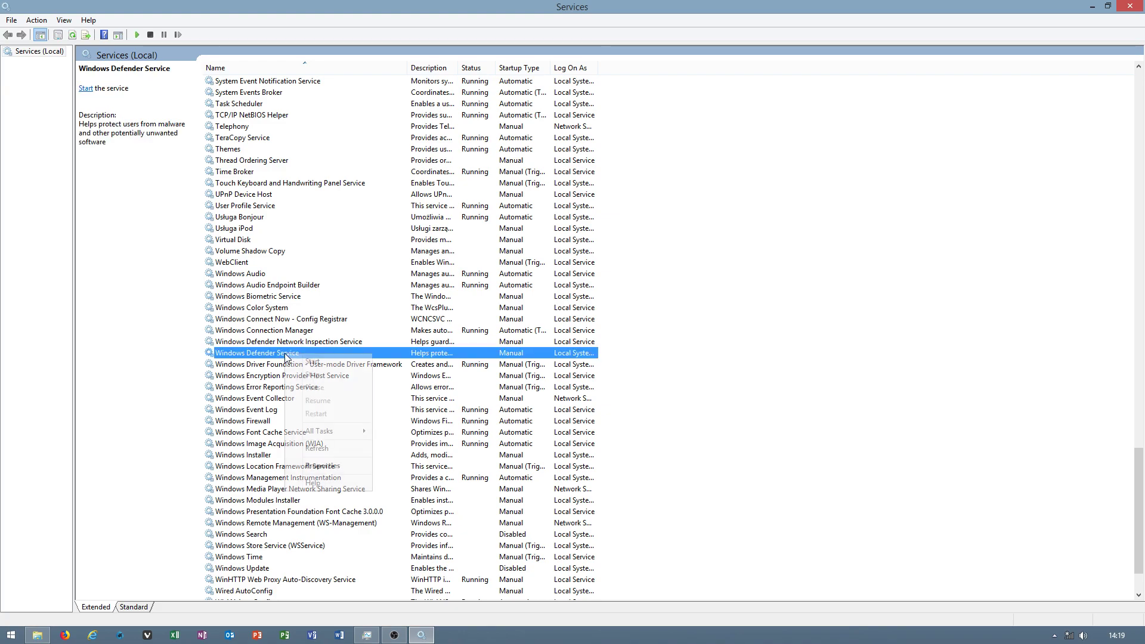
{"action": "left_click", "coordinate": [322, 464]}
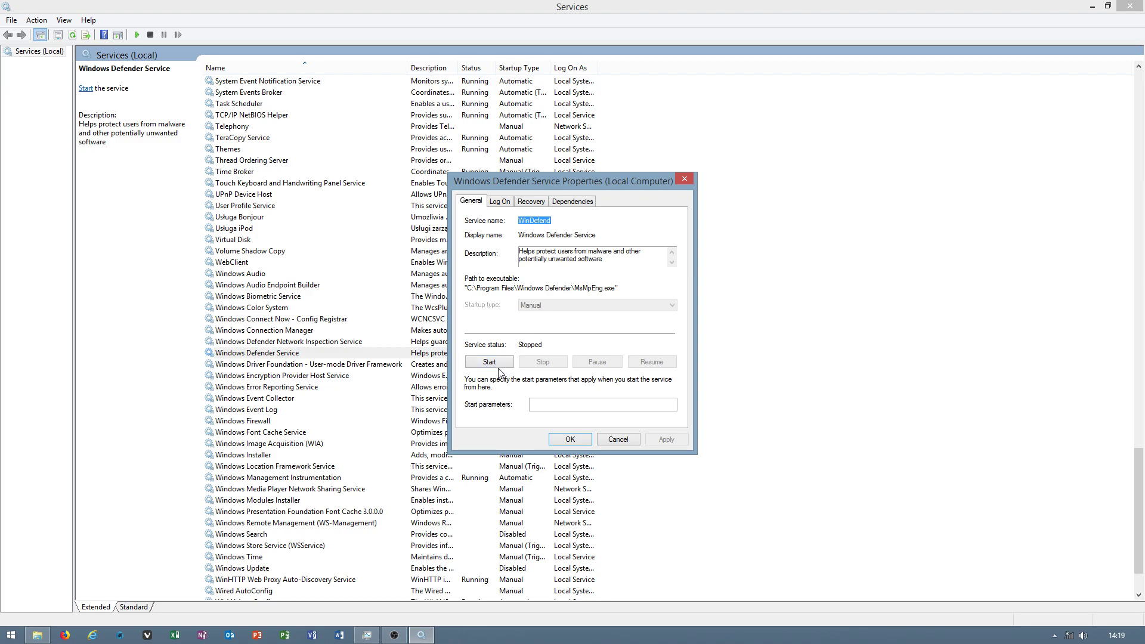
{"action": "left_click", "coordinate": [533, 203]}
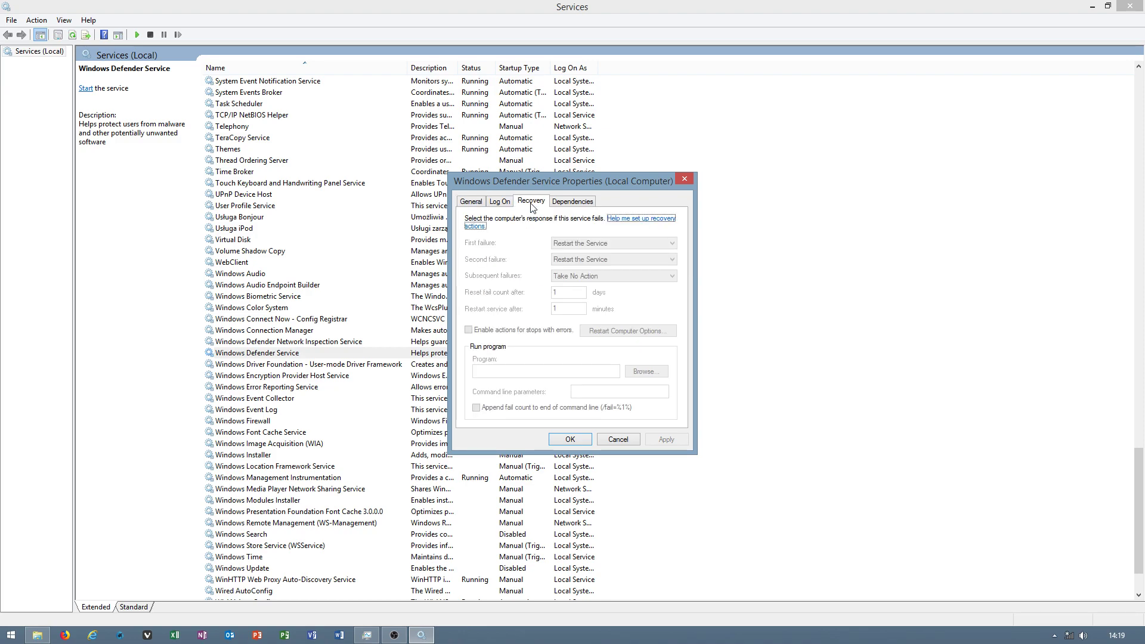
Step: Try to start the Windows Defender Service and close its properties without changes
{"action": "left_click", "coordinate": [471, 203]}
{"action": "left_click", "coordinate": [492, 364]}
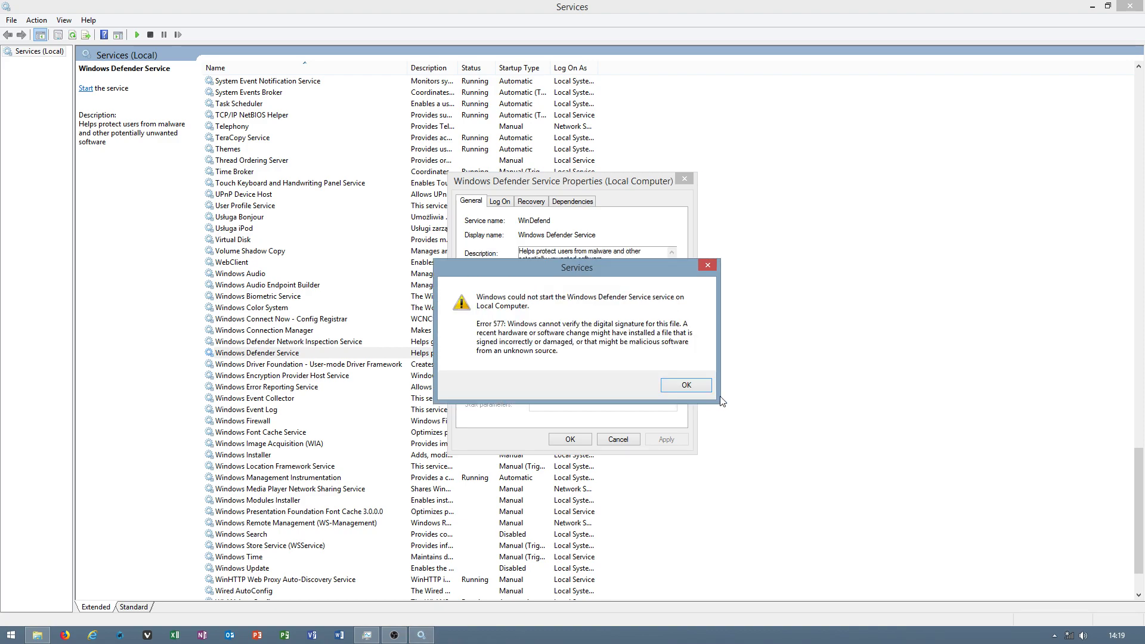
{"action": "left_click", "coordinate": [690, 385]}
{"action": "left_click", "coordinate": [618, 440]}
Step: Open the Local Group Policy Editor and go to Windows Components under the computer's Administrative Templates
{"action": "left_click", "coordinate": [11, 635]}
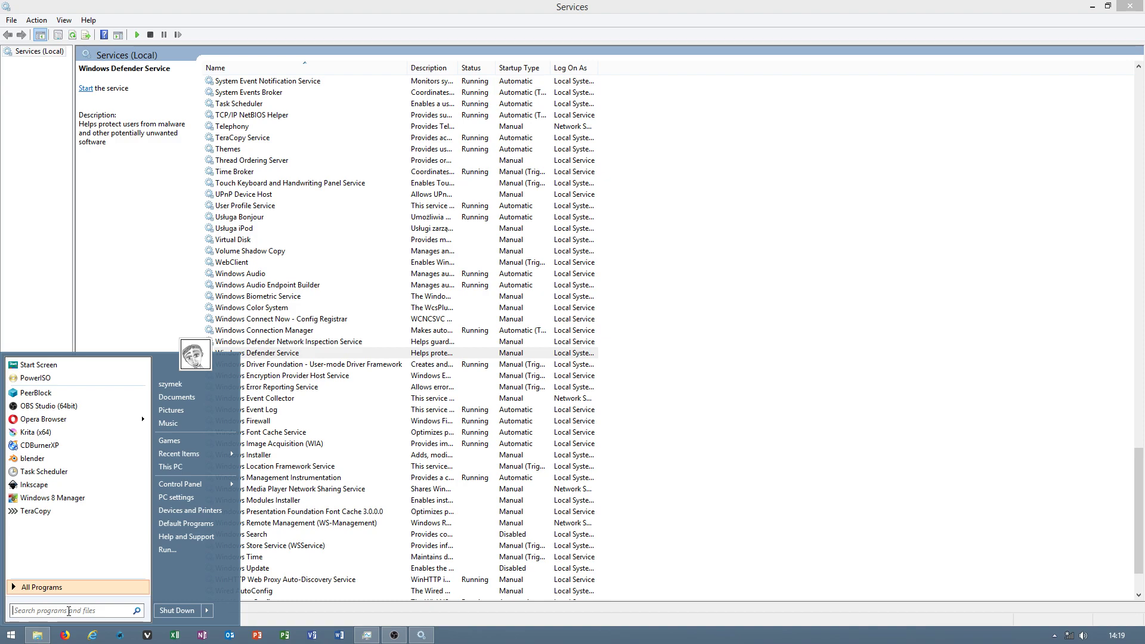
{"action": "type", "text": "gpedit"}
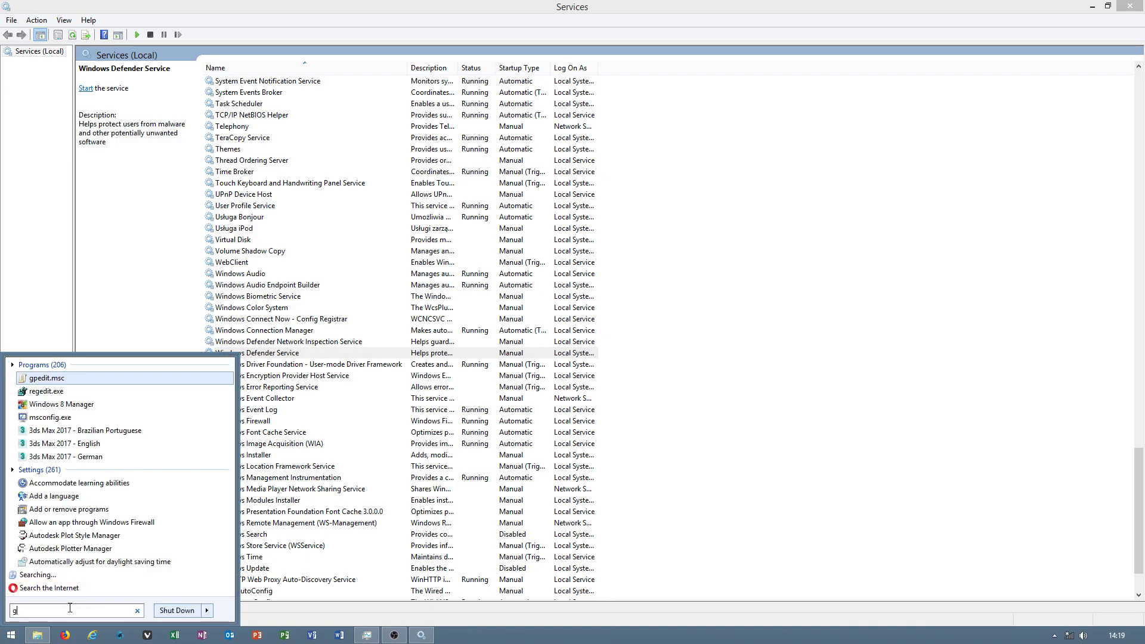
{"action": "left_click", "coordinate": [75, 380]}
{"action": "left_click", "coordinate": [149, 180]}
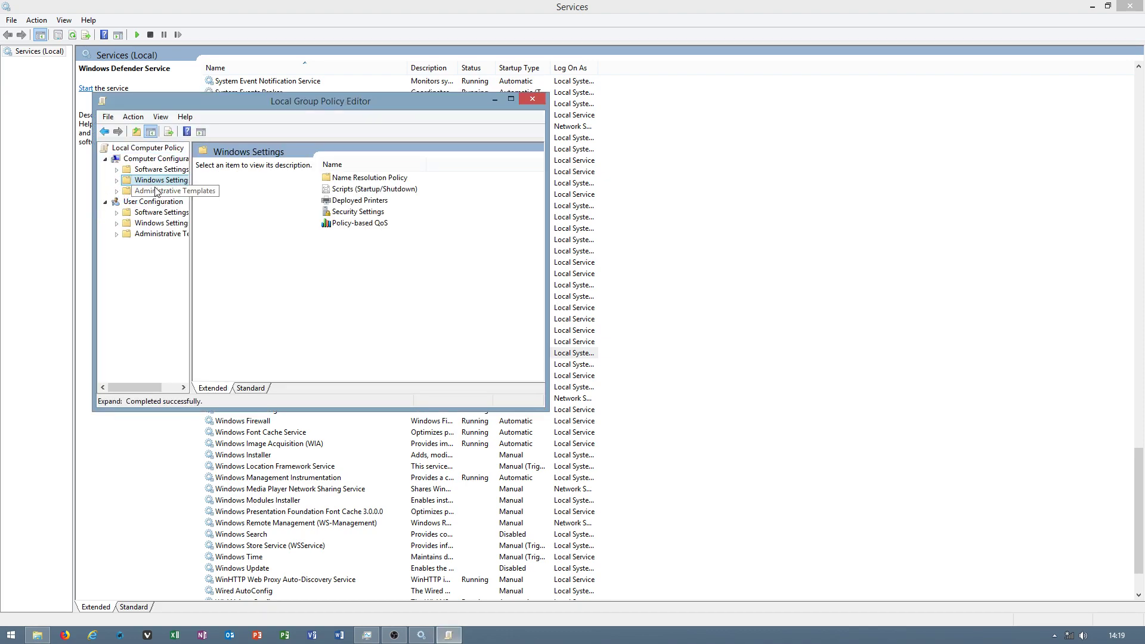
{"action": "left_click", "coordinate": [142, 194]}
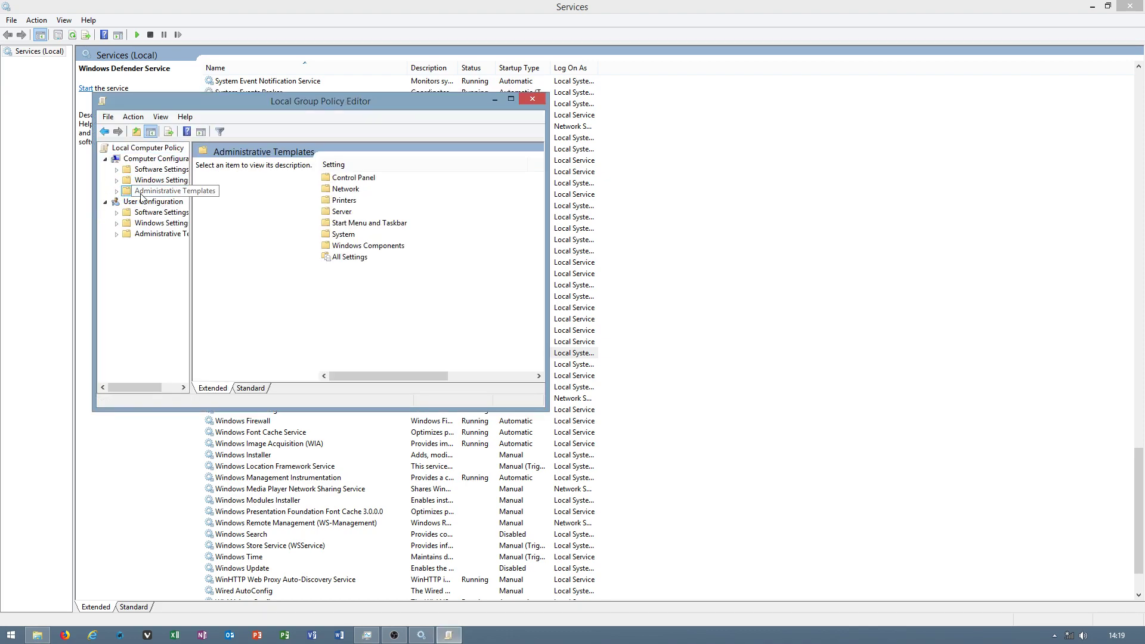
{"action": "double_click", "coordinate": [353, 247]}
Step: Open the Turn off Windows Defender policy in the Windows Defender folder and check its configured state
{"action": "scroll", "coordinate": [383, 288], "scroll_direction": "down", "scroll_amount": 4}
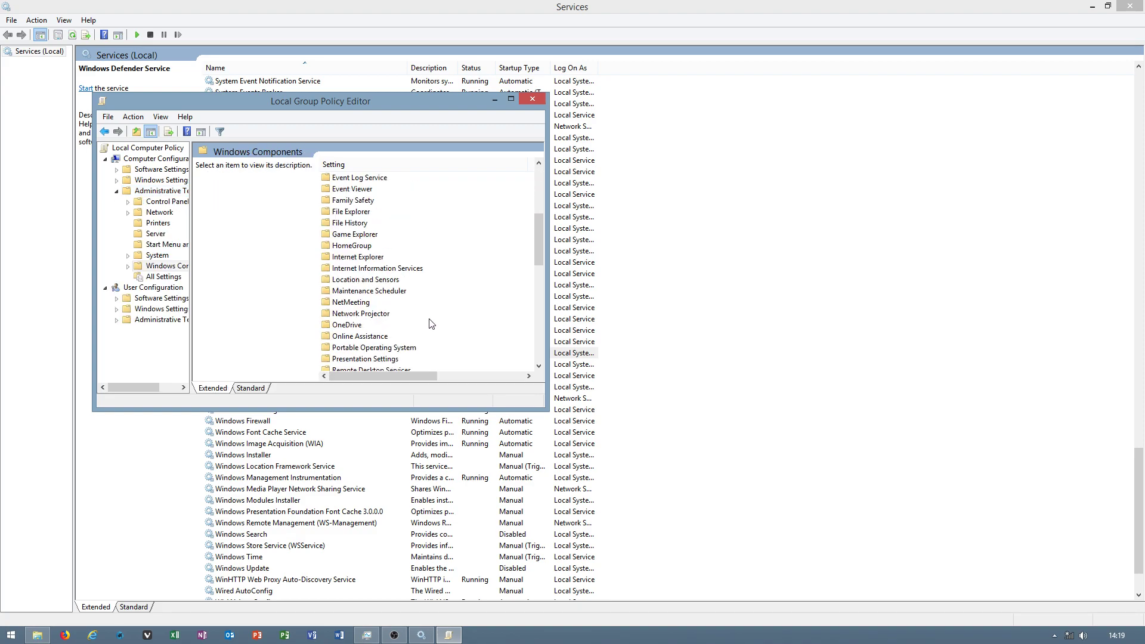
{"action": "scroll", "coordinate": [427, 321], "scroll_direction": "down", "scroll_amount": 3}
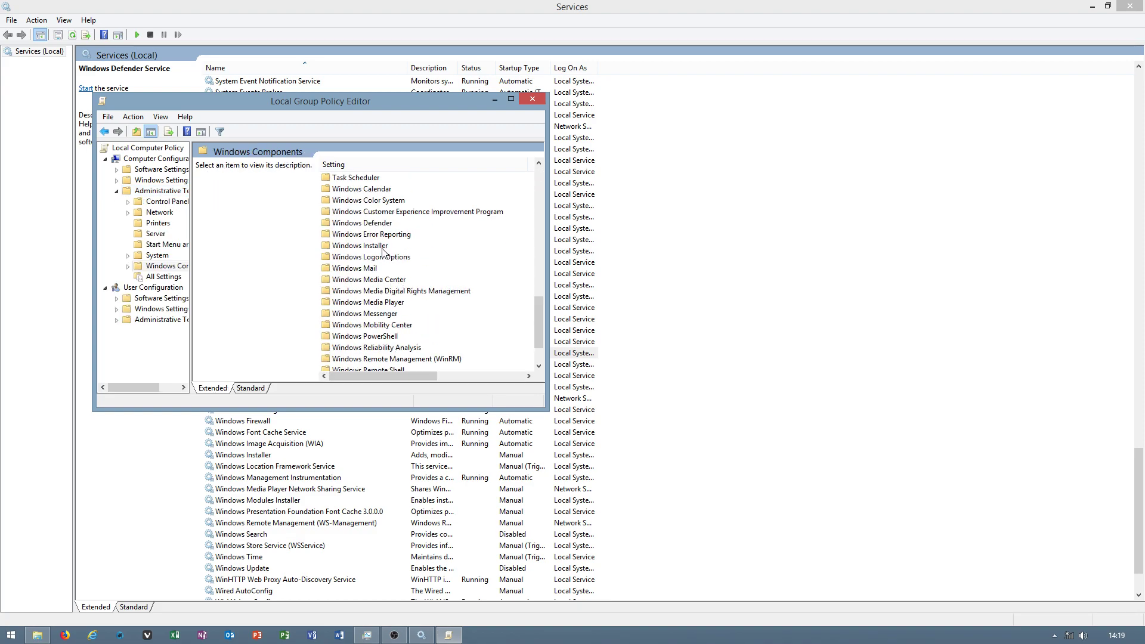
{"action": "double_click", "coordinate": [373, 223]}
{"action": "scroll", "coordinate": [403, 332], "scroll_direction": "down", "scroll_amount": 1}
{"action": "double_click", "coordinate": [398, 291]}
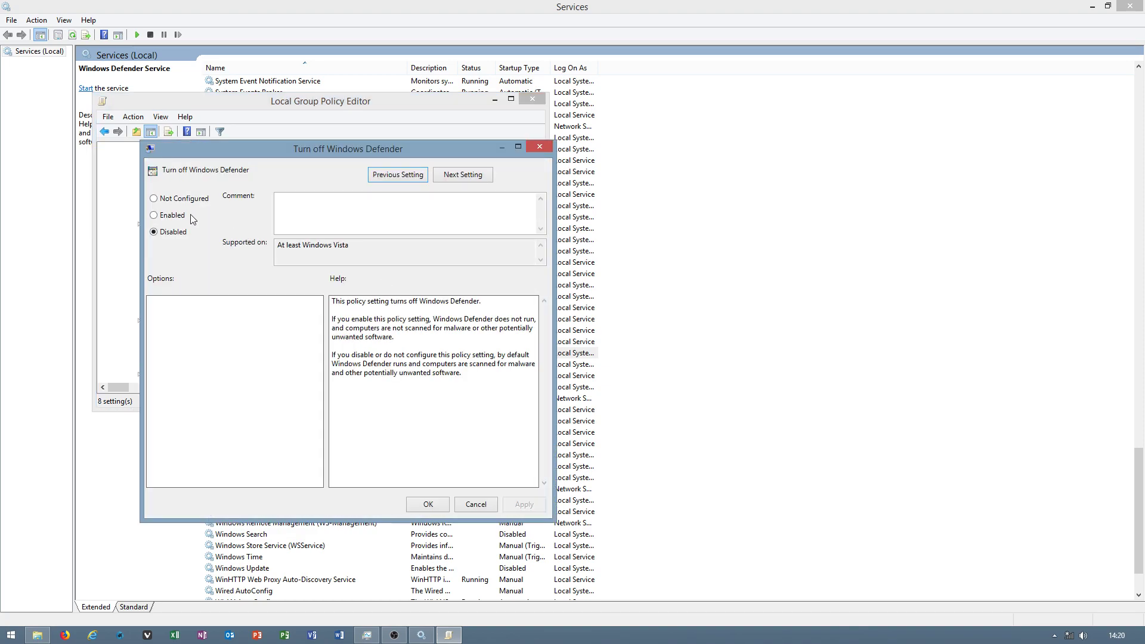
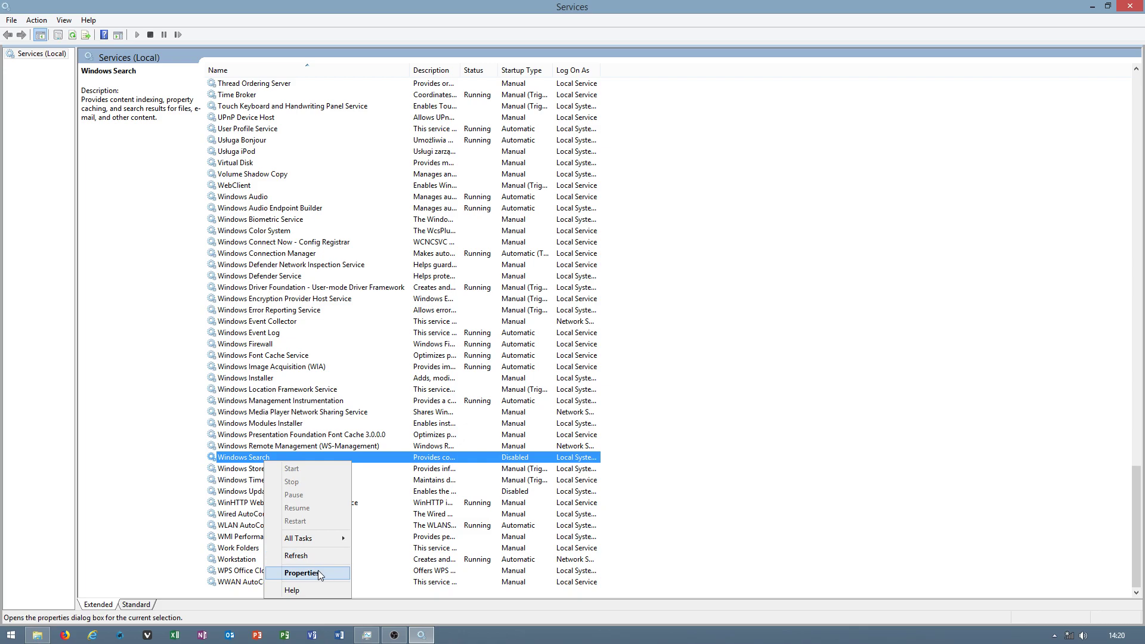
Step: Check the startup types of the Windows Search and Windows Update services, then return to the beginning of the services list
{"action": "left_click", "coordinate": [229, 468]}
{"action": "left_click", "coordinate": [251, 459]}
{"action": "right_click", "coordinate": [256, 503]}
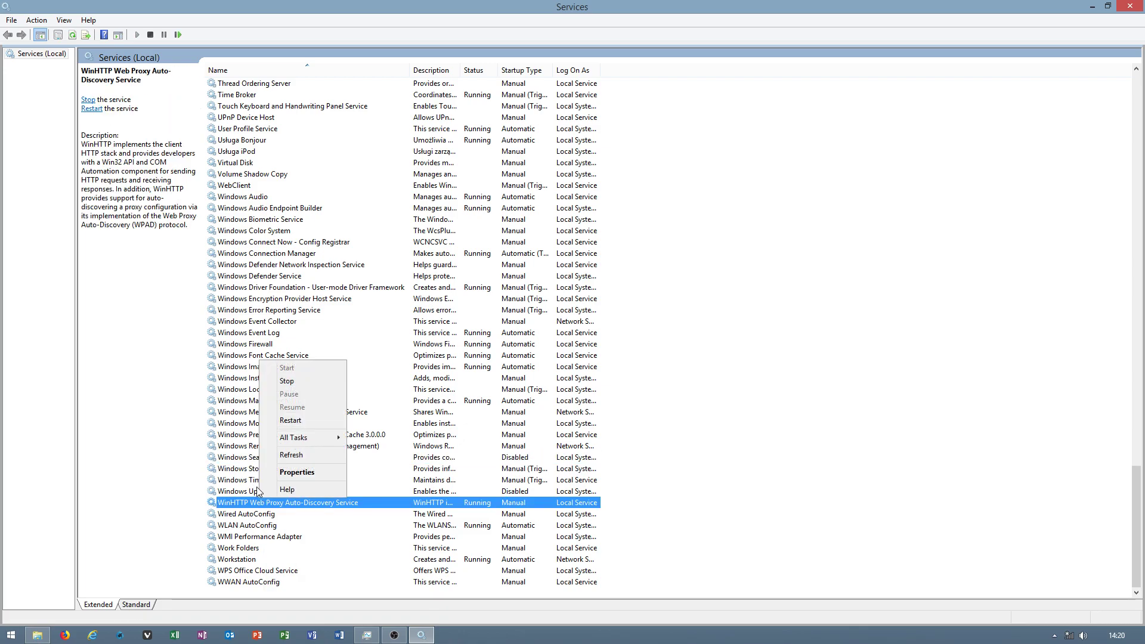
{"action": "right_click", "coordinate": [256, 491]}
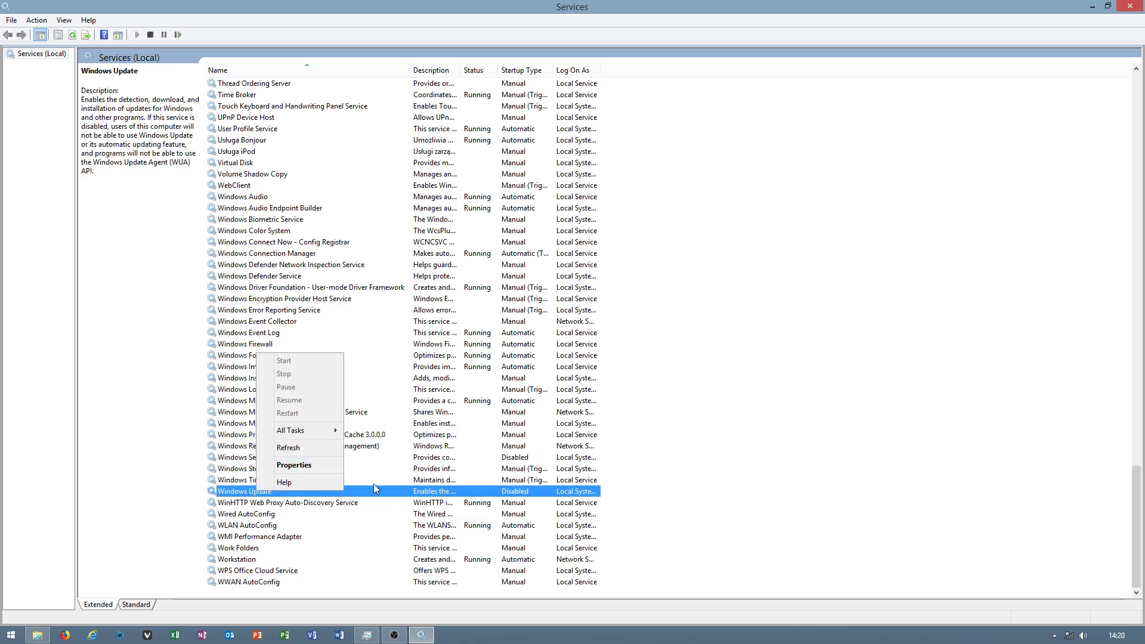
{"action": "left_click", "coordinate": [400, 491]}
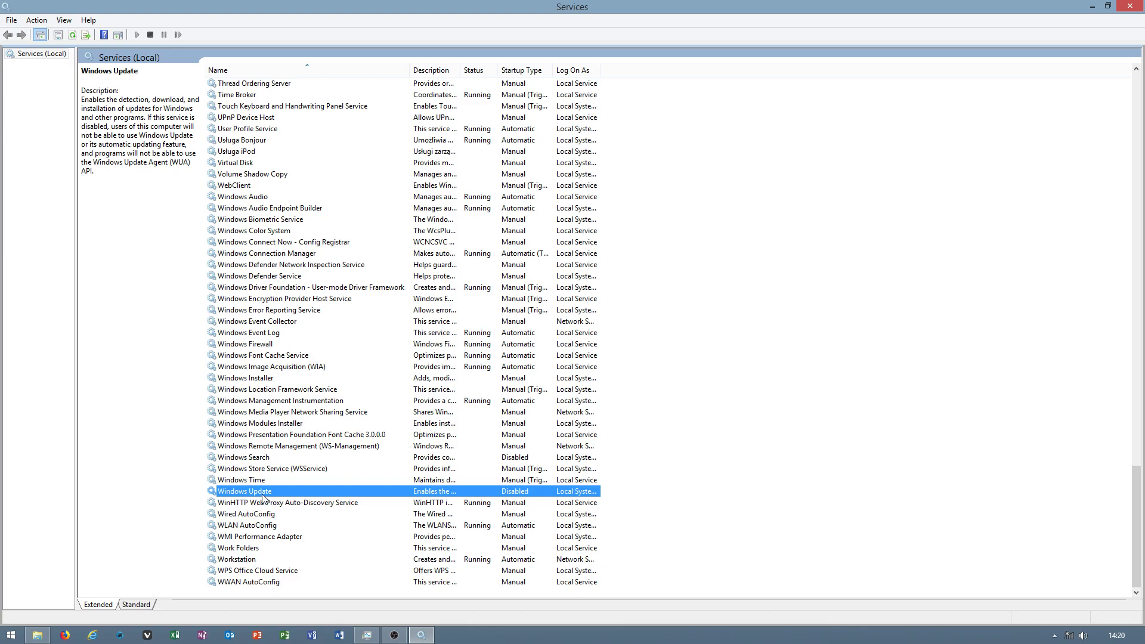
{"action": "scroll", "coordinate": [262, 498], "scroll_direction": "up", "scroll_amount": 20}
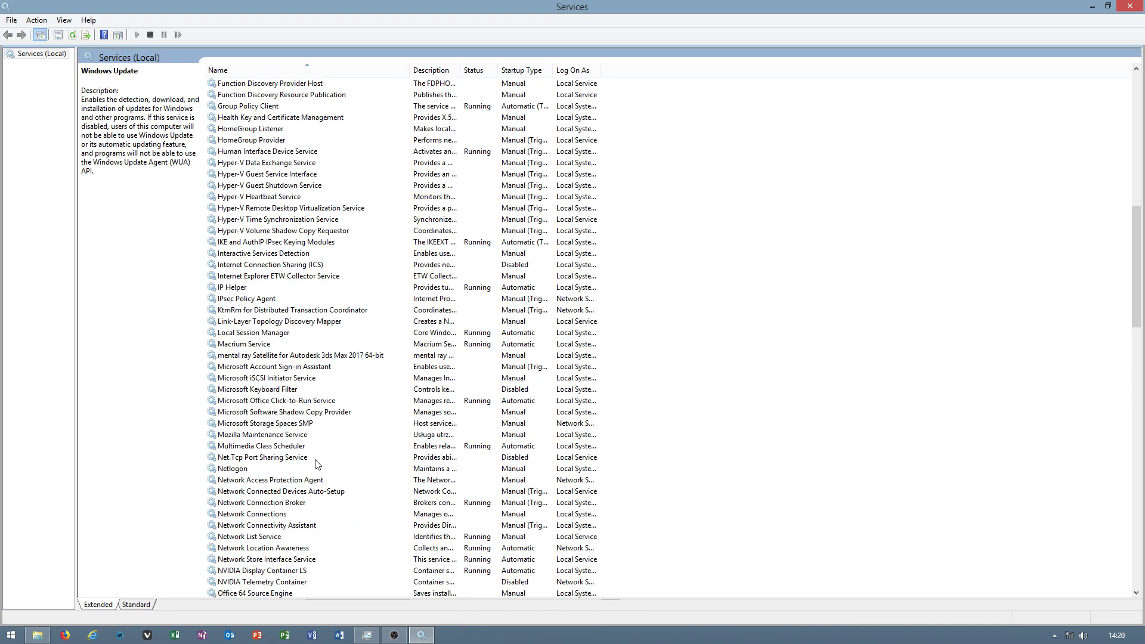
{"action": "scroll", "coordinate": [317, 464], "scroll_direction": "up", "scroll_amount": 7}
{"action": "scroll", "coordinate": [296, 218], "scroll_direction": "up", "scroll_amount": 6}
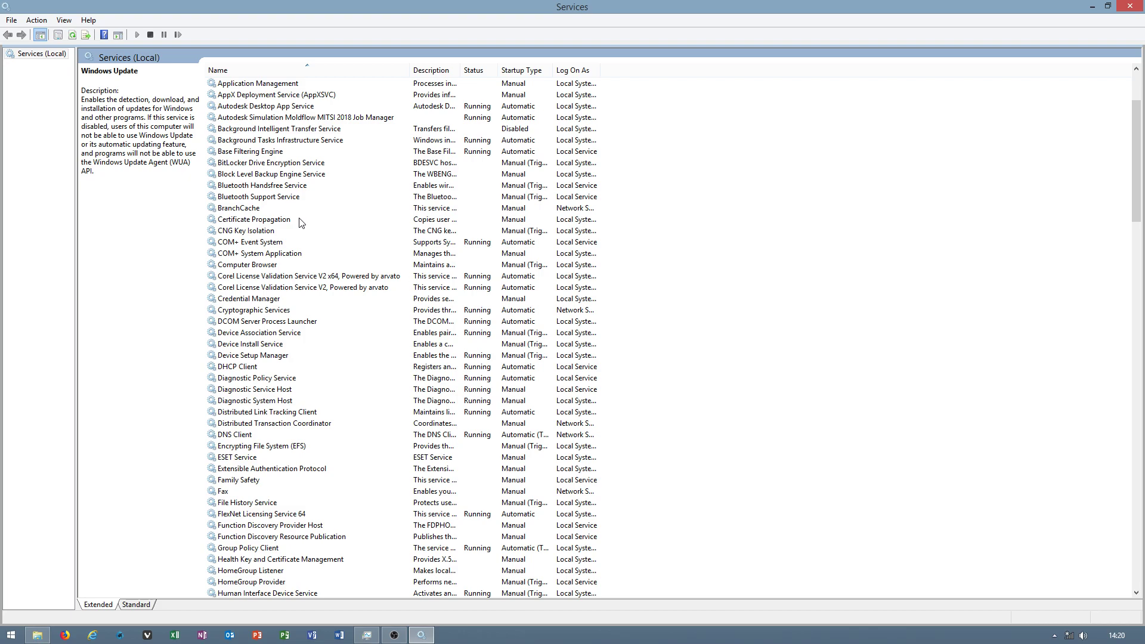
{"action": "scroll", "coordinate": [289, 247], "scroll_direction": "up", "scroll_amount": 4}
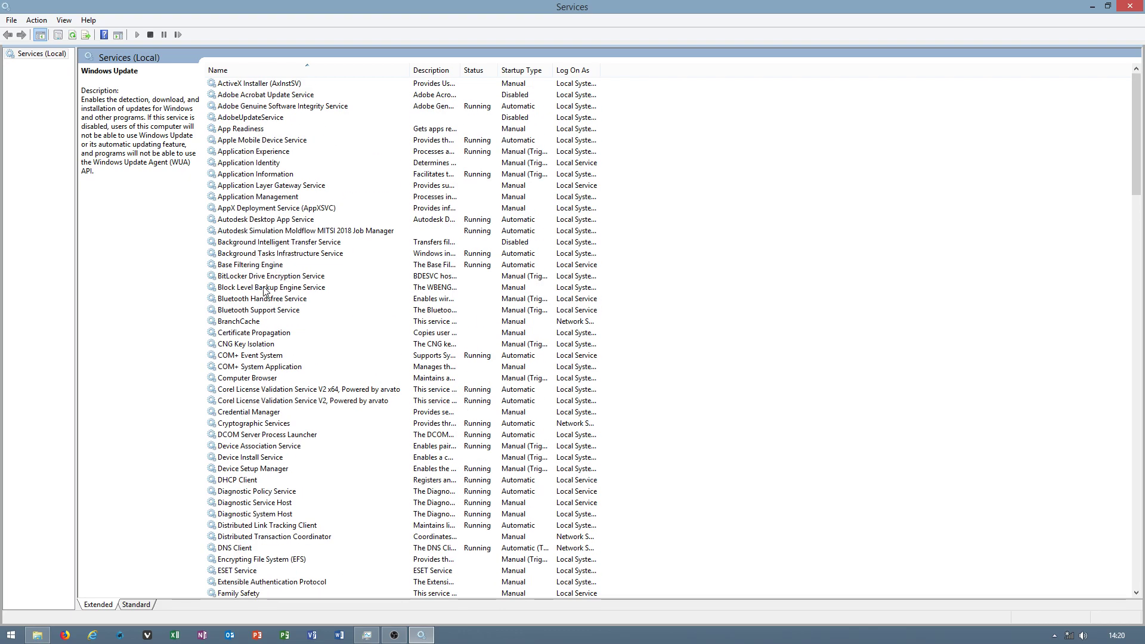
Step: Open the advanced system settings of This PC and bring up the Performance Options
{"action": "left_click", "coordinate": [11, 635]}
{"action": "right_click", "coordinate": [200, 468]}
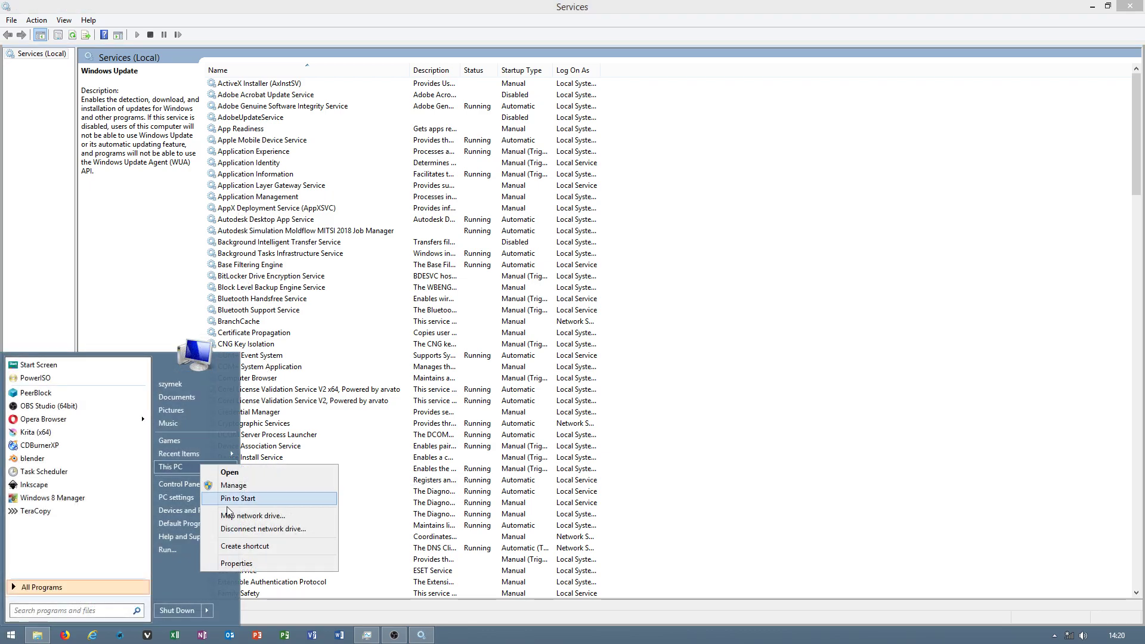
{"action": "left_click", "coordinate": [231, 563]}
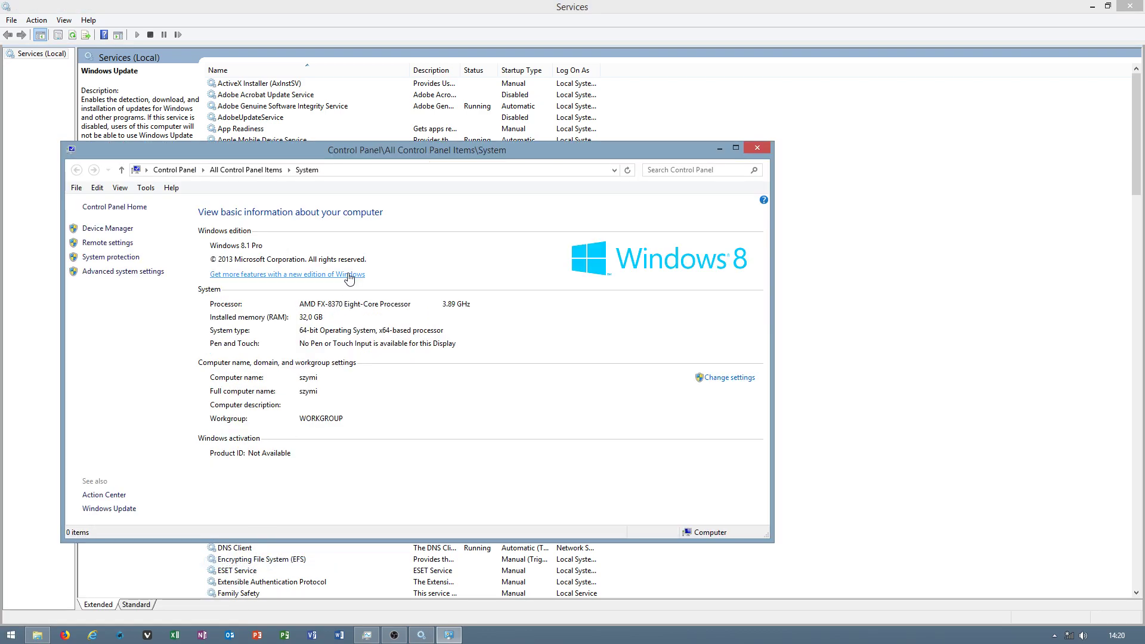
{"action": "left_click", "coordinate": [152, 272]}
{"action": "left_click", "coordinate": [226, 114]}
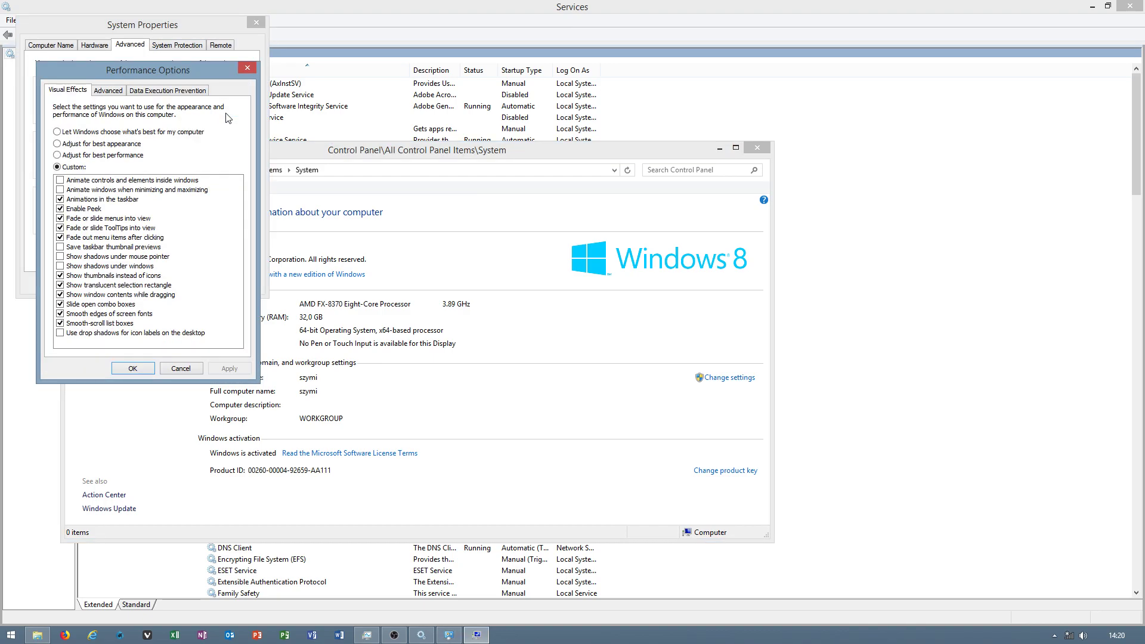
Step: Inspect the paging file settings for each drive in Virtual Memory and close all system windows without changes
{"action": "left_click", "coordinate": [110, 91]}
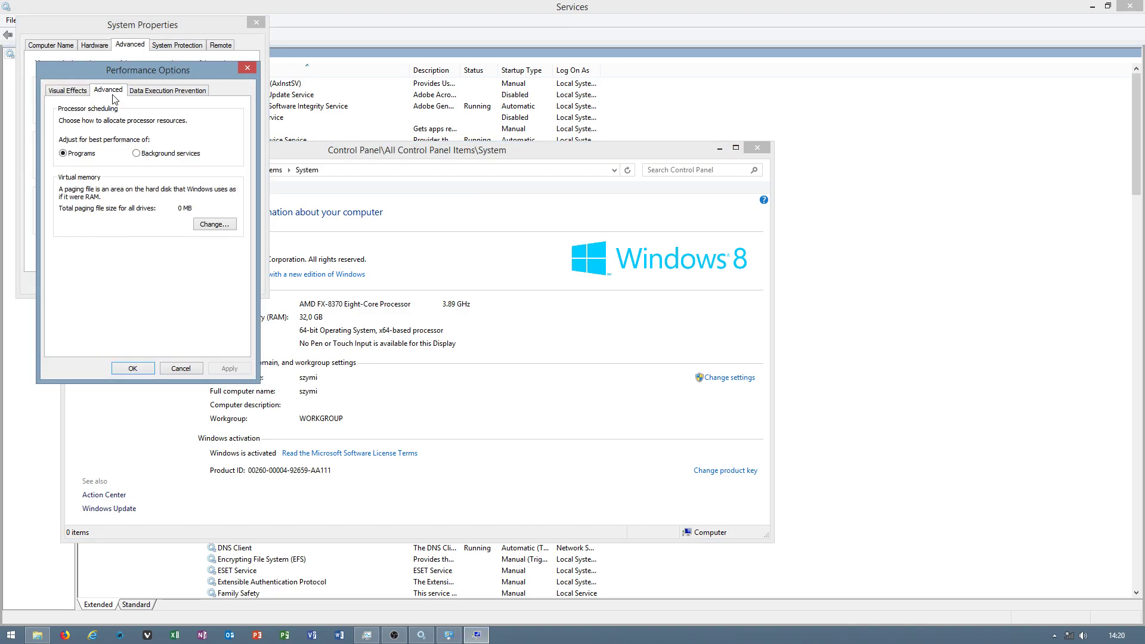
{"action": "left_click", "coordinate": [214, 225]}
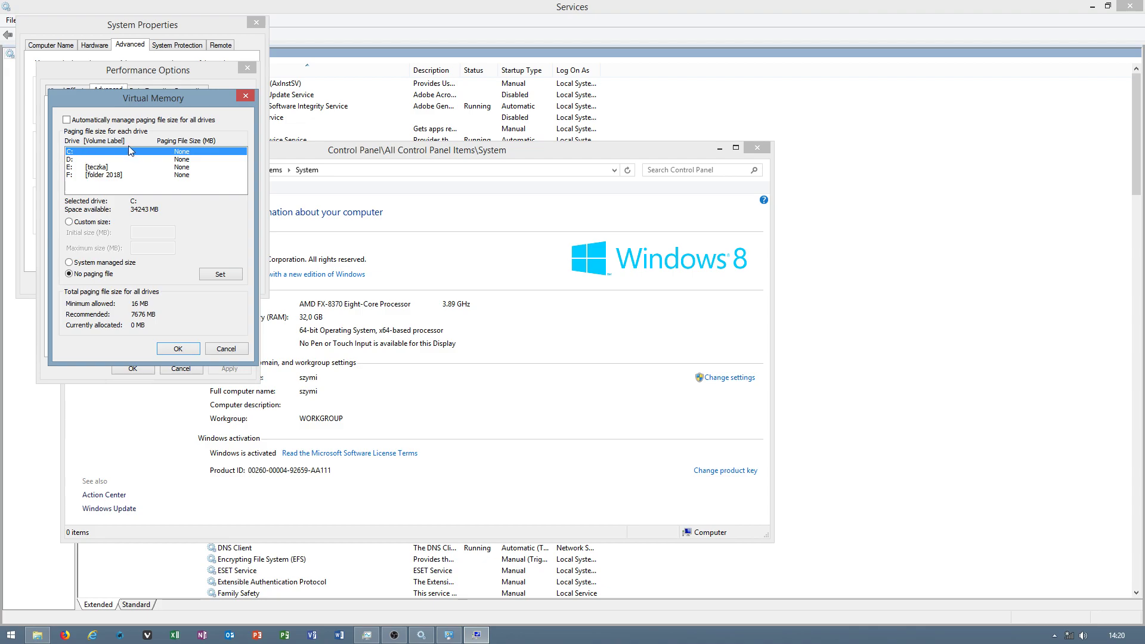
{"action": "left_click", "coordinate": [222, 351]}
{"action": "left_click", "coordinate": [190, 370]}
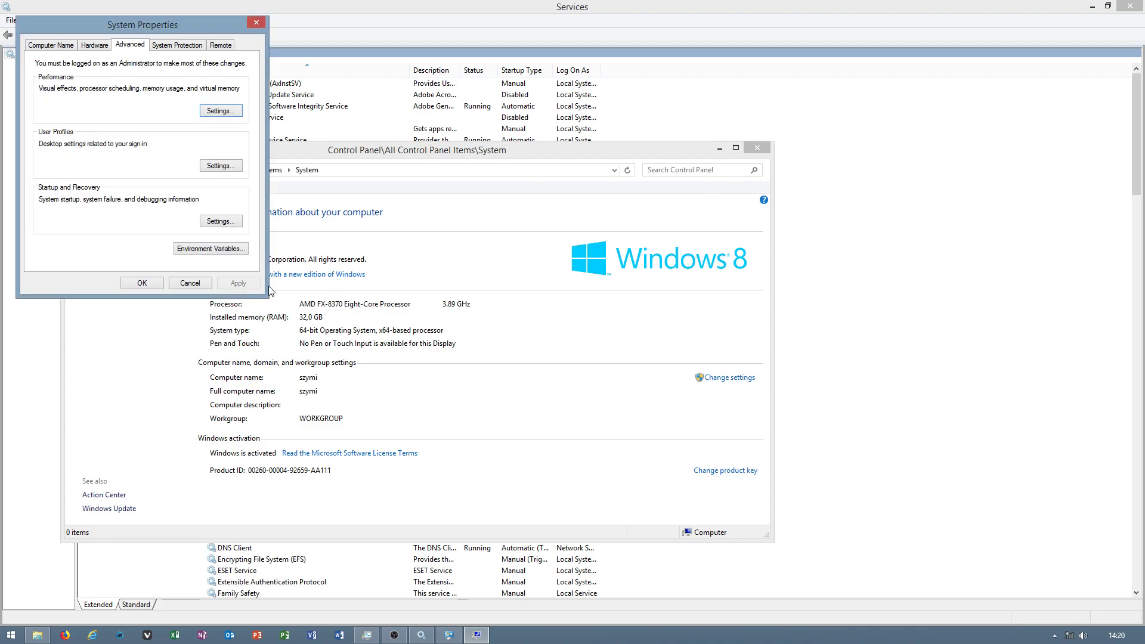
{"action": "left_click", "coordinate": [200, 284]}
{"action": "left_click", "coordinate": [757, 148]}
Step: Open Task Scheduler, examine the ApplicationData task under Microsoft > Windows in the library, and close Task Scheduler
{"action": "left_click", "coordinate": [10, 635]}
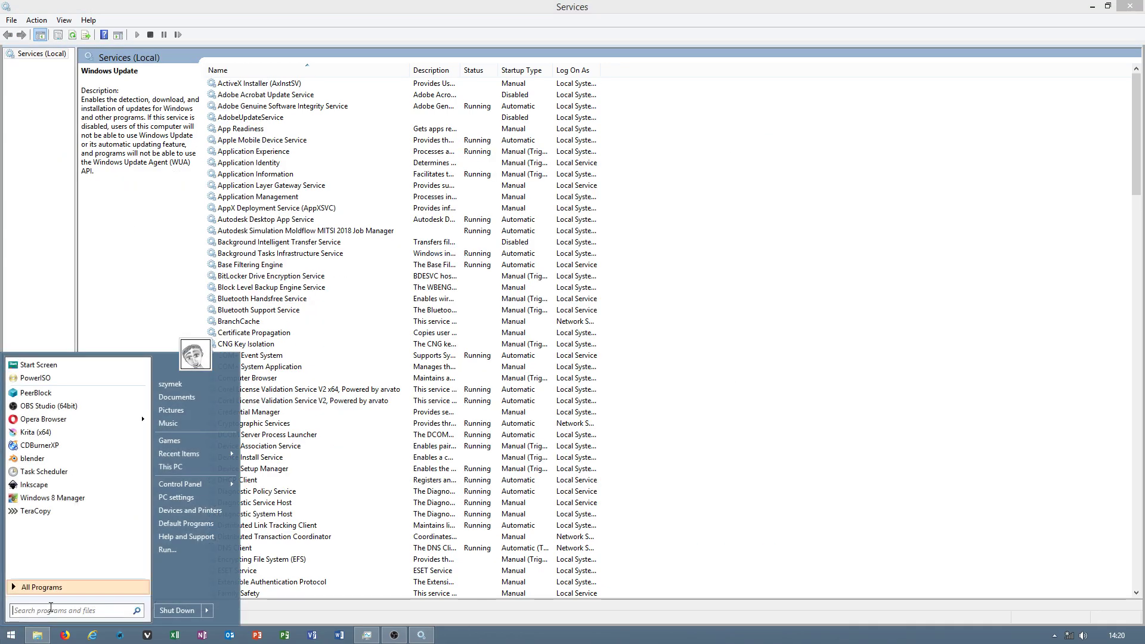
{"action": "type", "text": "task"}
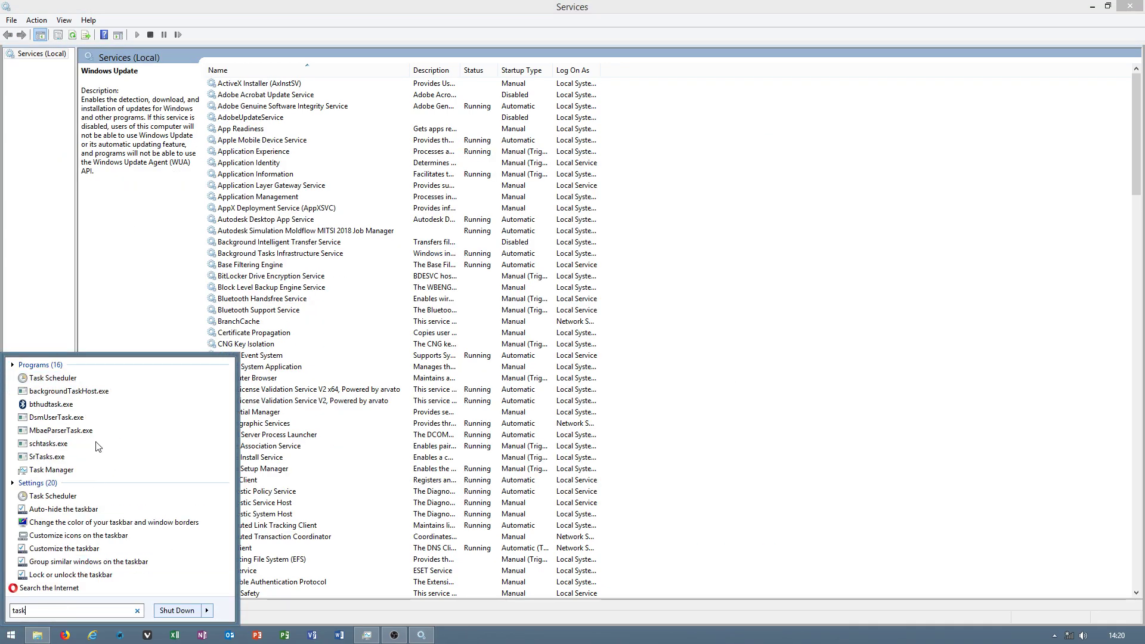
{"action": "left_click", "coordinate": [54, 378]}
{"action": "left_click", "coordinate": [147, 167]}
{"action": "left_click", "coordinate": [158, 178]}
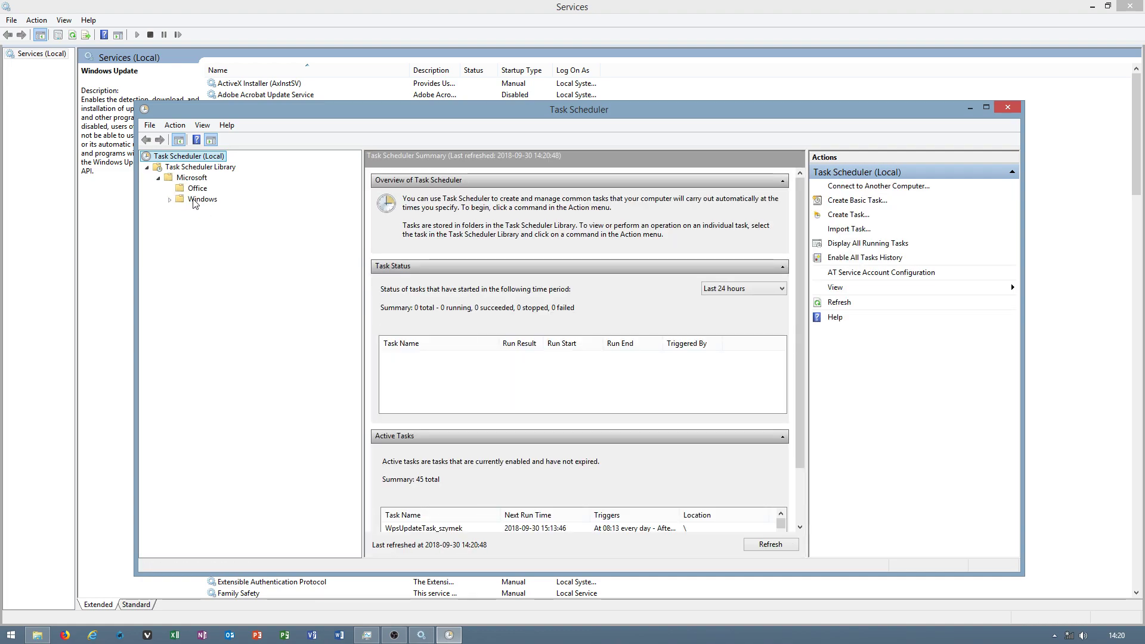
{"action": "left_click", "coordinate": [190, 201]}
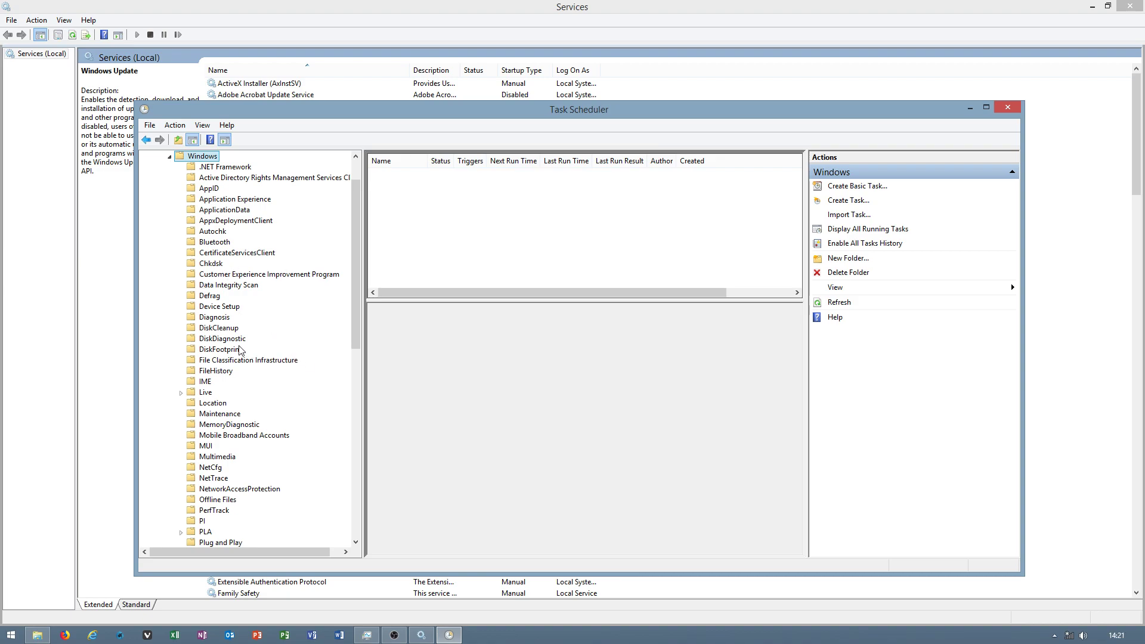
{"action": "left_click", "coordinate": [238, 213]}
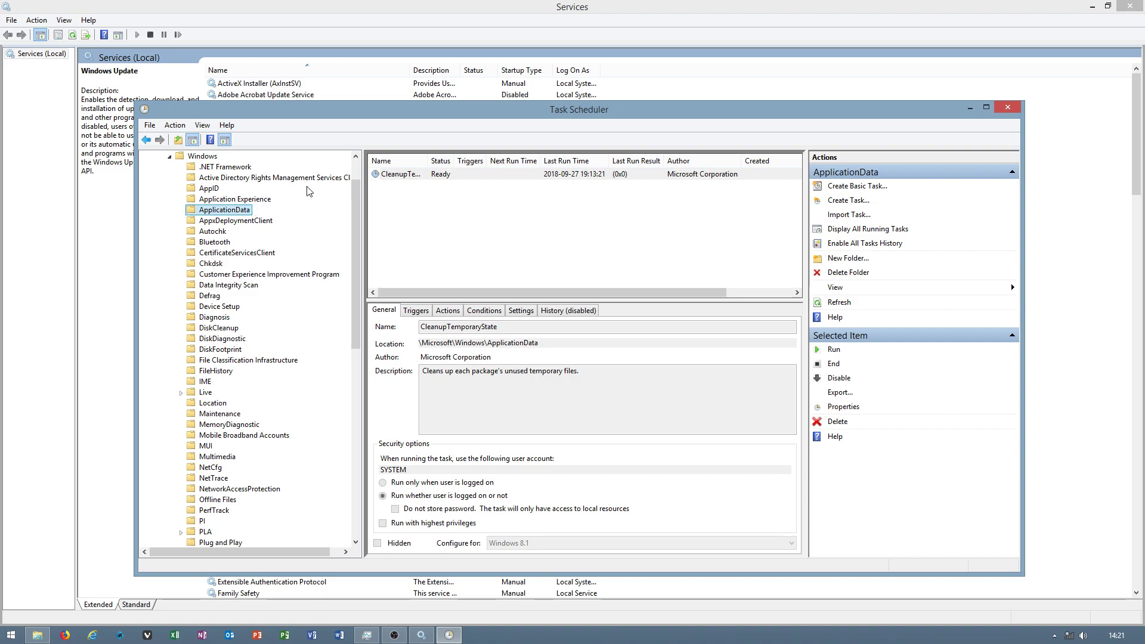
{"action": "left_click", "coordinate": [1007, 108]}
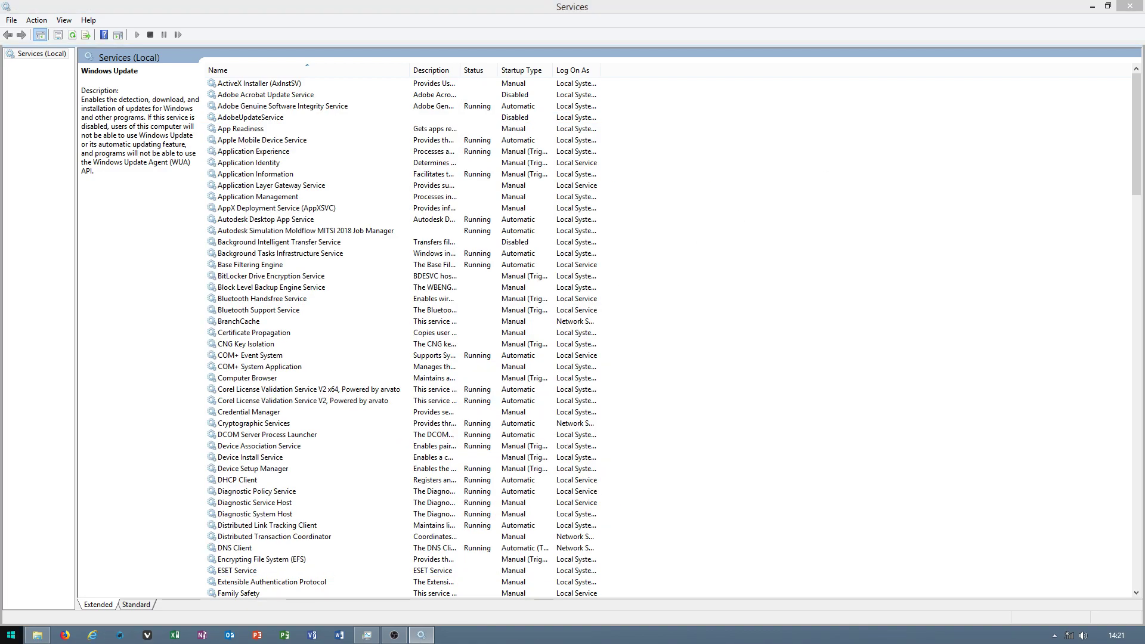
{"action": "key", "text": "super"}
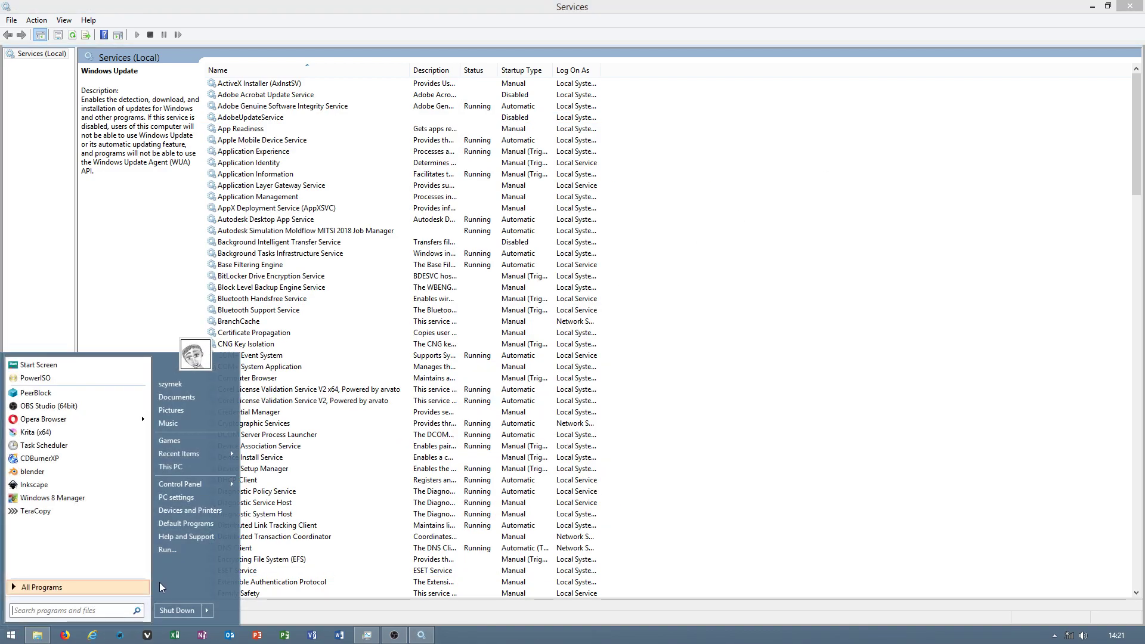
{"action": "left_click", "coordinate": [74, 586]}
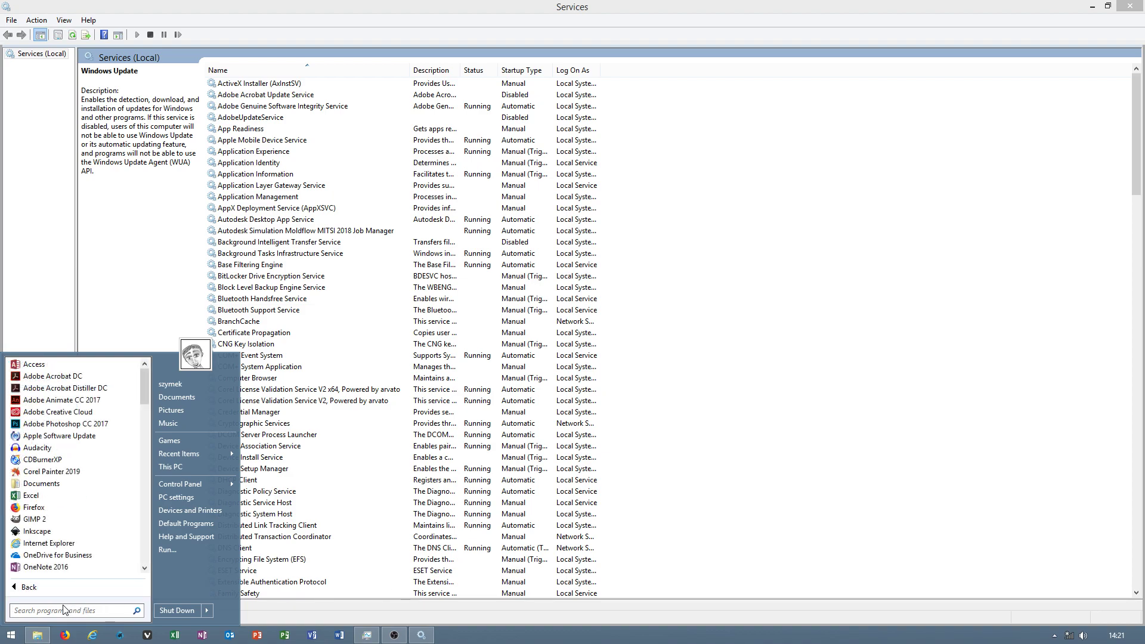
{"action": "left_click", "coordinate": [63, 587]}
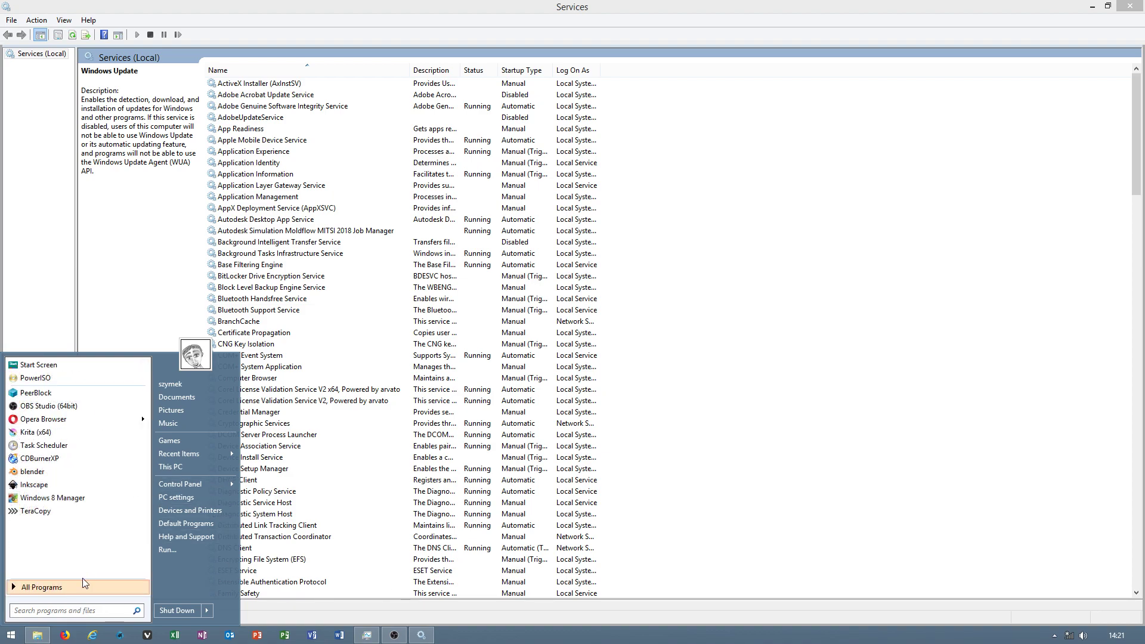
{"action": "left_click", "coordinate": [71, 587]}
{"action": "left_click", "coordinate": [70, 587]}
{"action": "left_click", "coordinate": [15, 589]}
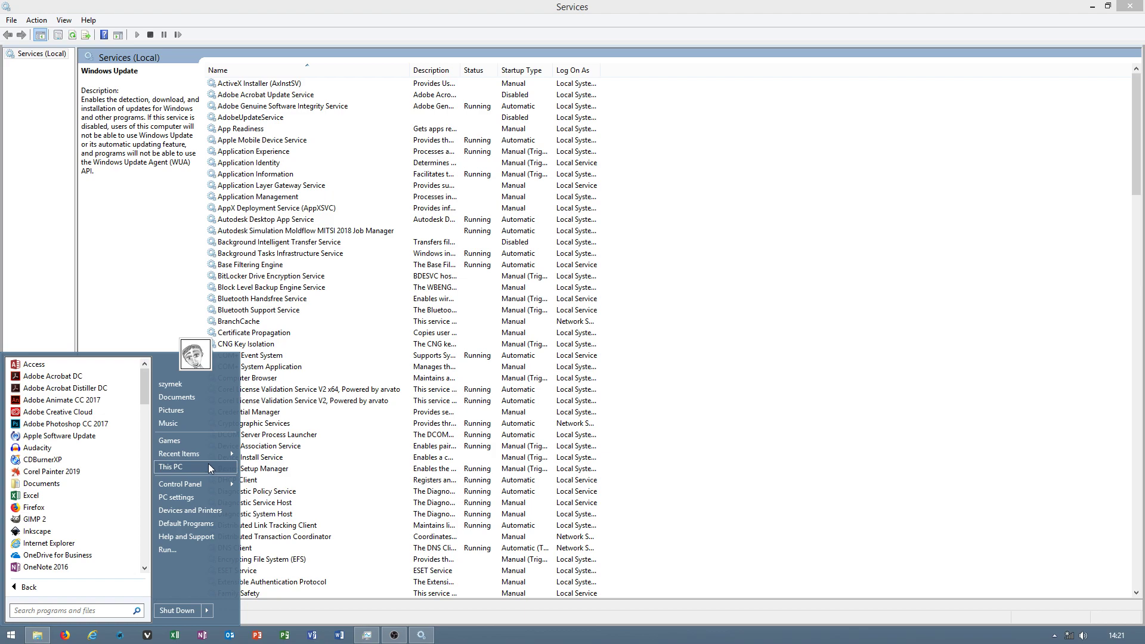
{"action": "left_click", "coordinate": [455, 642]}
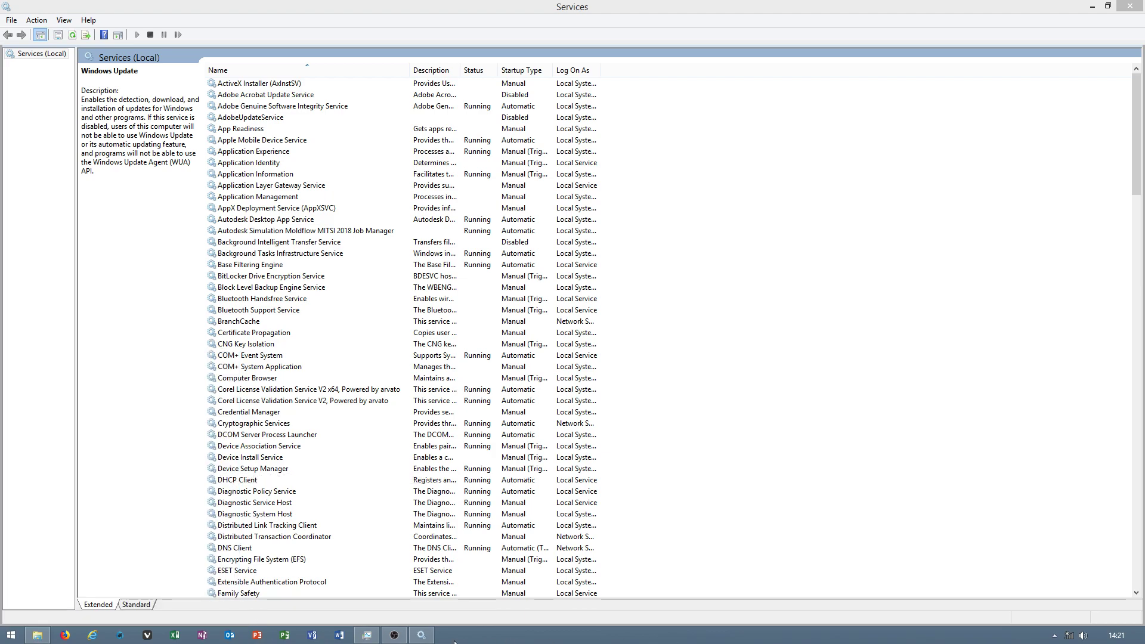
{"action": "mouse_move", "coordinate": [425, 638]}
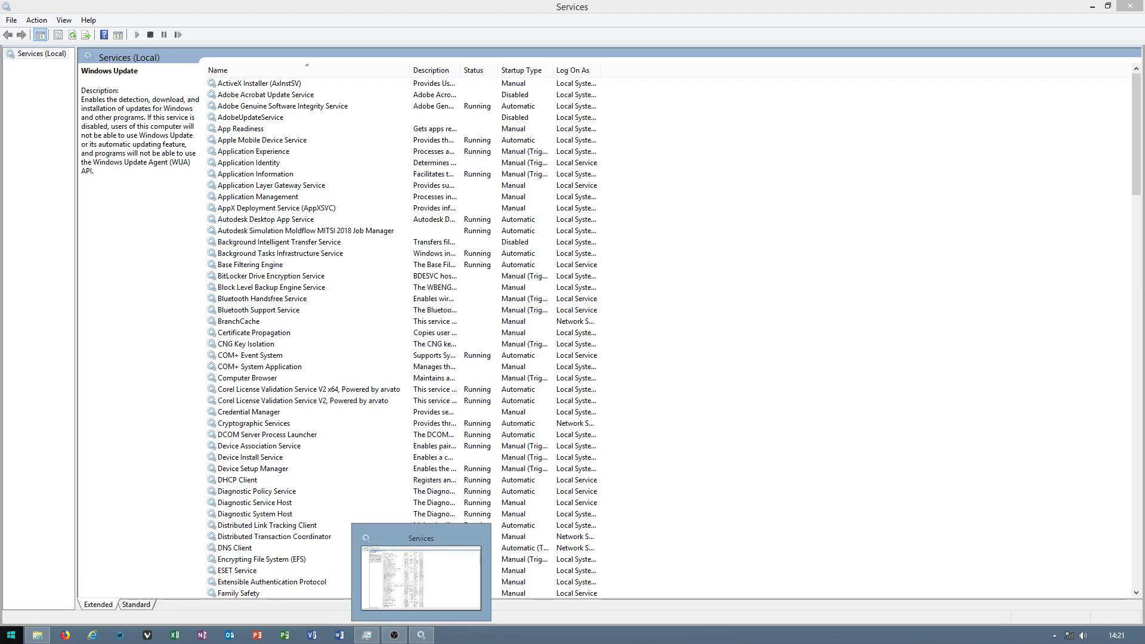
Step: Open Computer Management for This PC and display the Device Manager
{"action": "left_click", "coordinate": [11, 635]}
{"action": "right_click", "coordinate": [207, 464]}
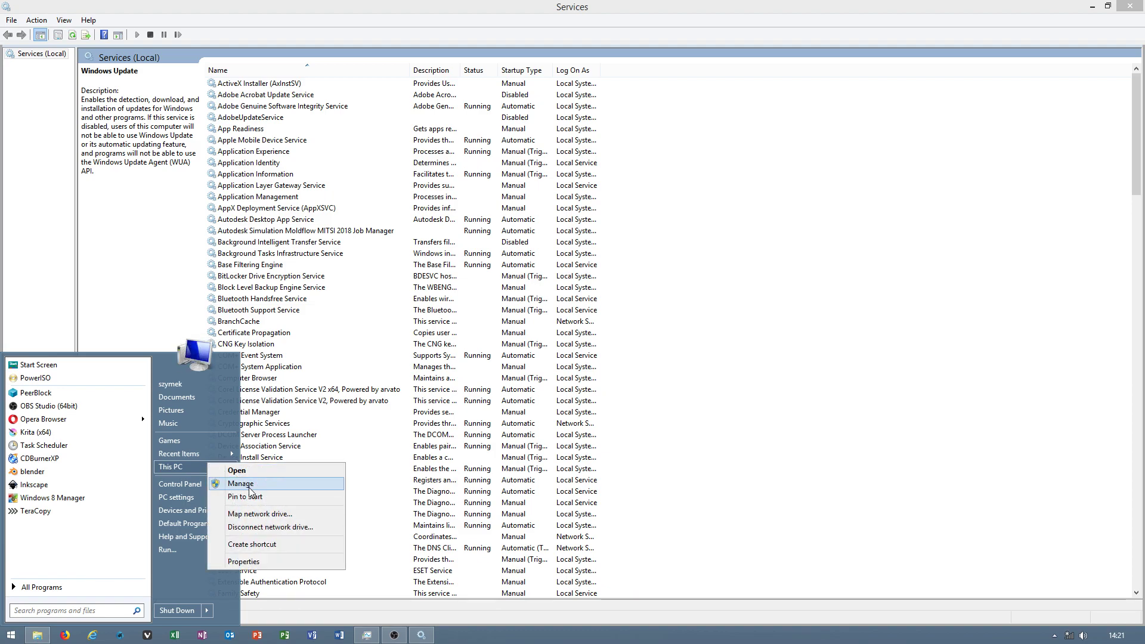
{"action": "left_click", "coordinate": [249, 485]}
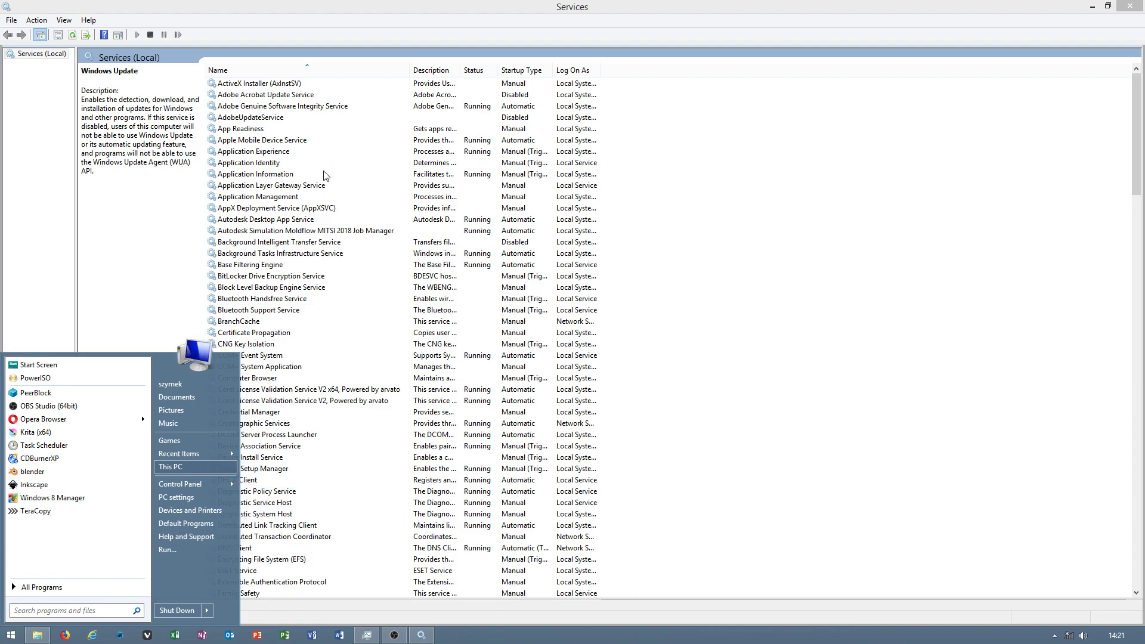
{"action": "left_click", "coordinate": [70, 142]}
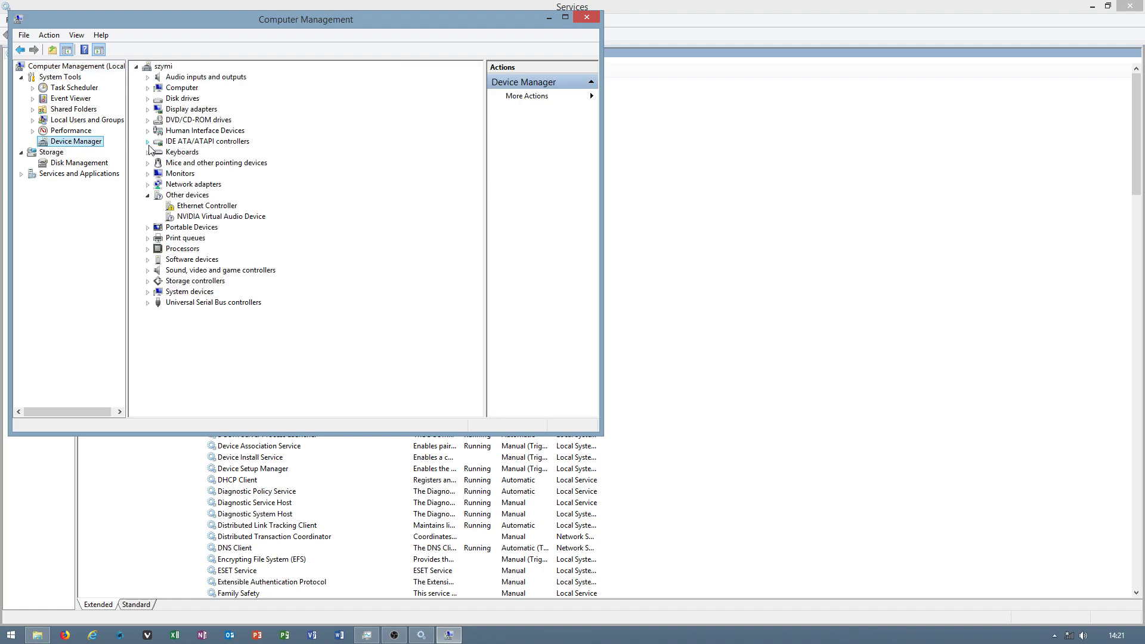
Step: Open the properties of the AMD SATA Controller under IDE ATA/ATAPI controllers and check its driver information
{"action": "left_click", "coordinate": [147, 141]}
{"action": "right_click", "coordinate": [230, 152]}
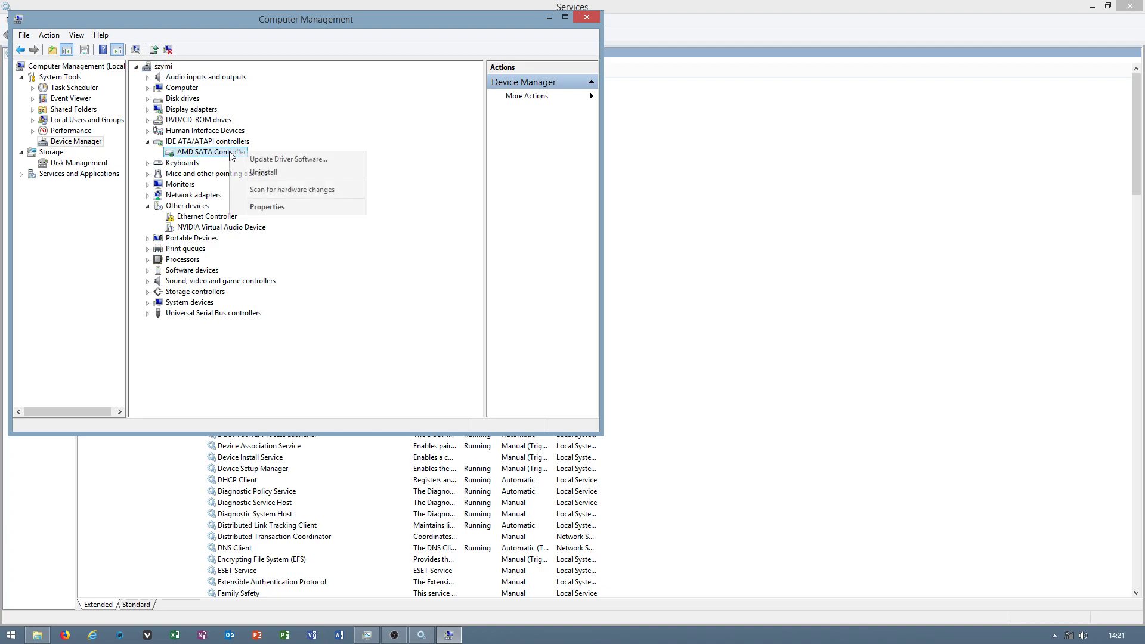
{"action": "left_click", "coordinate": [271, 210]}
{"action": "left_click", "coordinate": [234, 116]}
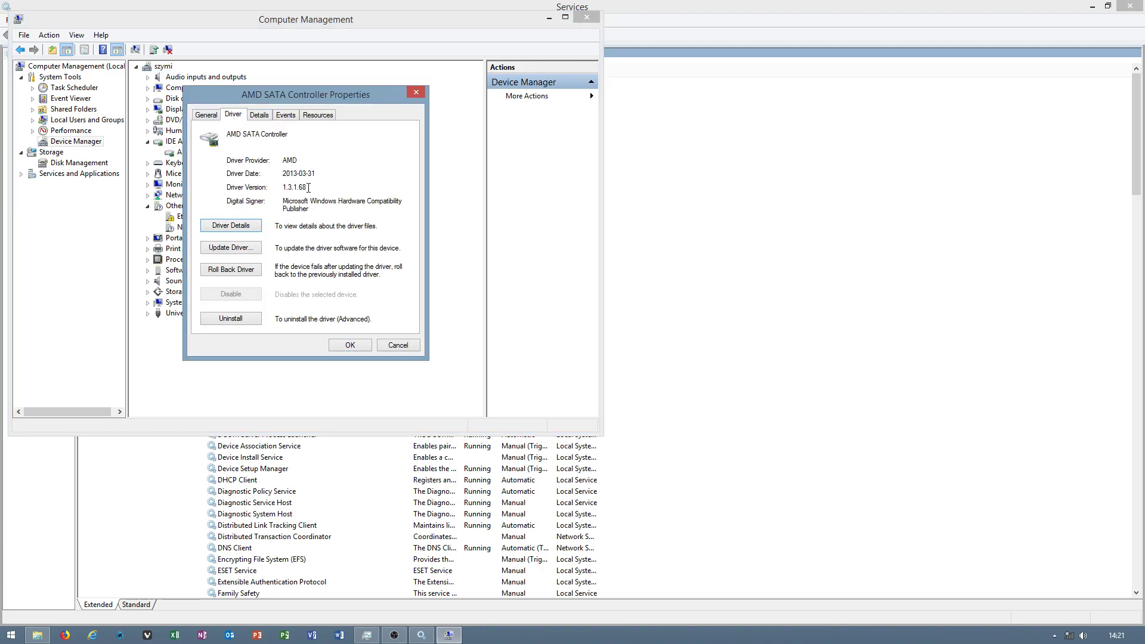
{"action": "left_click", "coordinate": [259, 115]}
{"action": "left_click", "coordinate": [256, 172]}
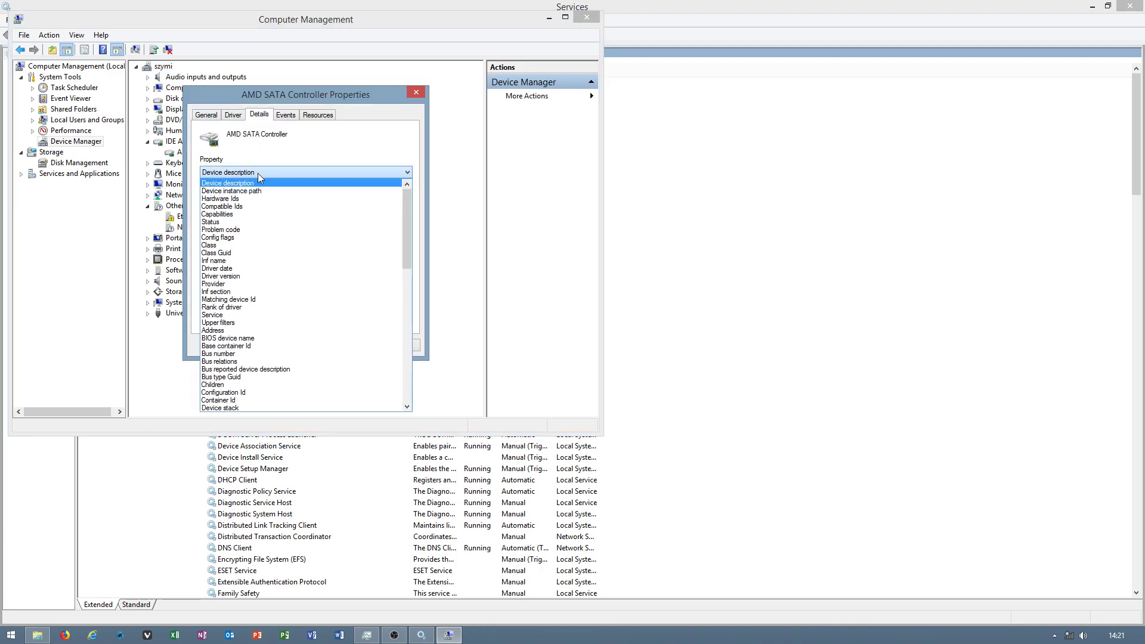
{"action": "left_click", "coordinate": [257, 192]}
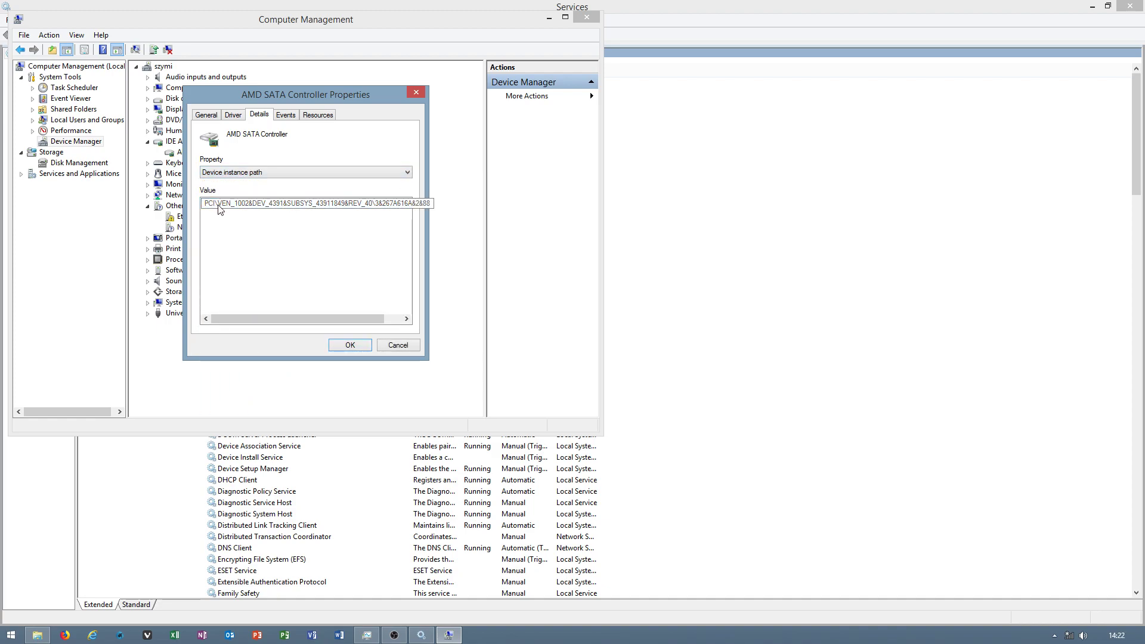
{"action": "left_click", "coordinate": [284, 206]}
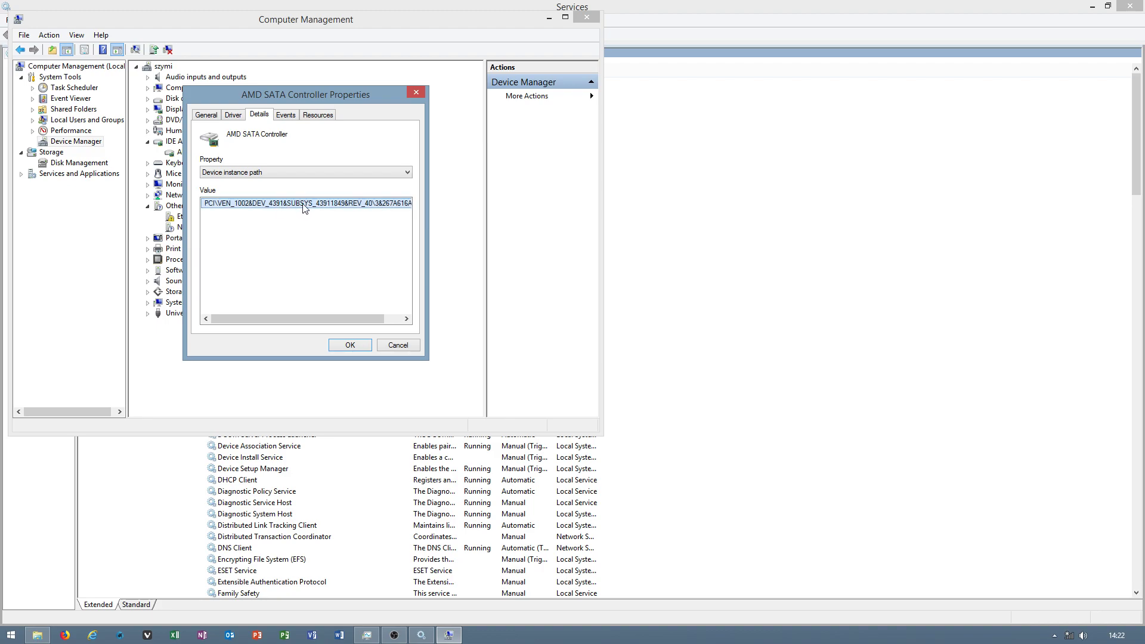
{"action": "left_click", "coordinate": [350, 346]}
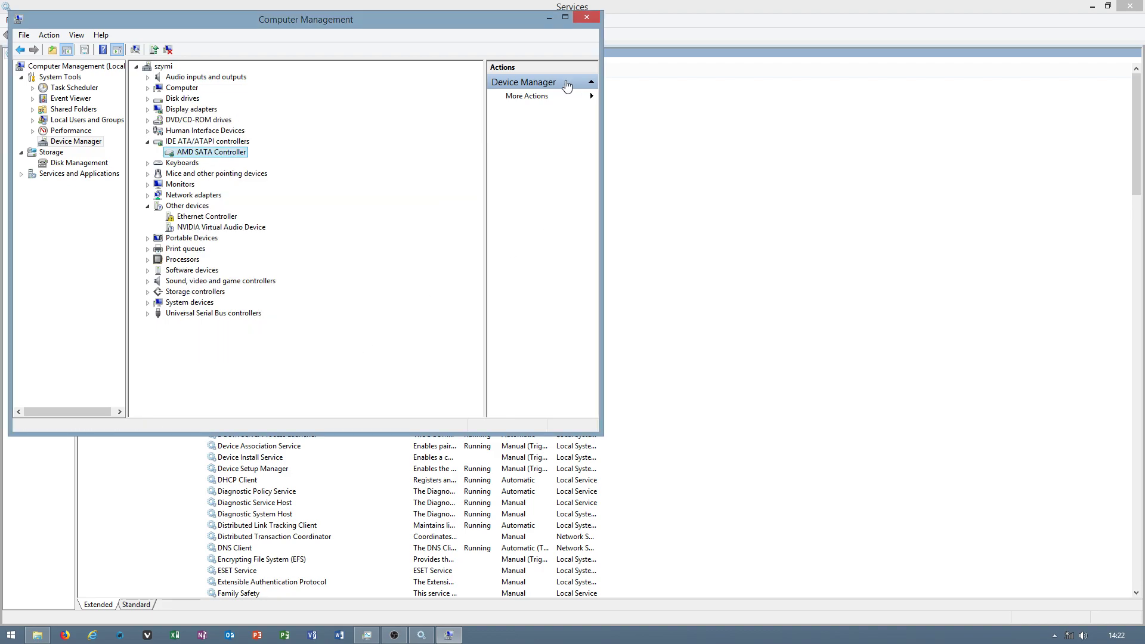
{"action": "left_click", "coordinate": [587, 18]}
Step: Open the Registry Editor with regedit and expand HKEY_LOCAL_MACHINE\SYSTEM
{"action": "left_click", "coordinate": [11, 635]}
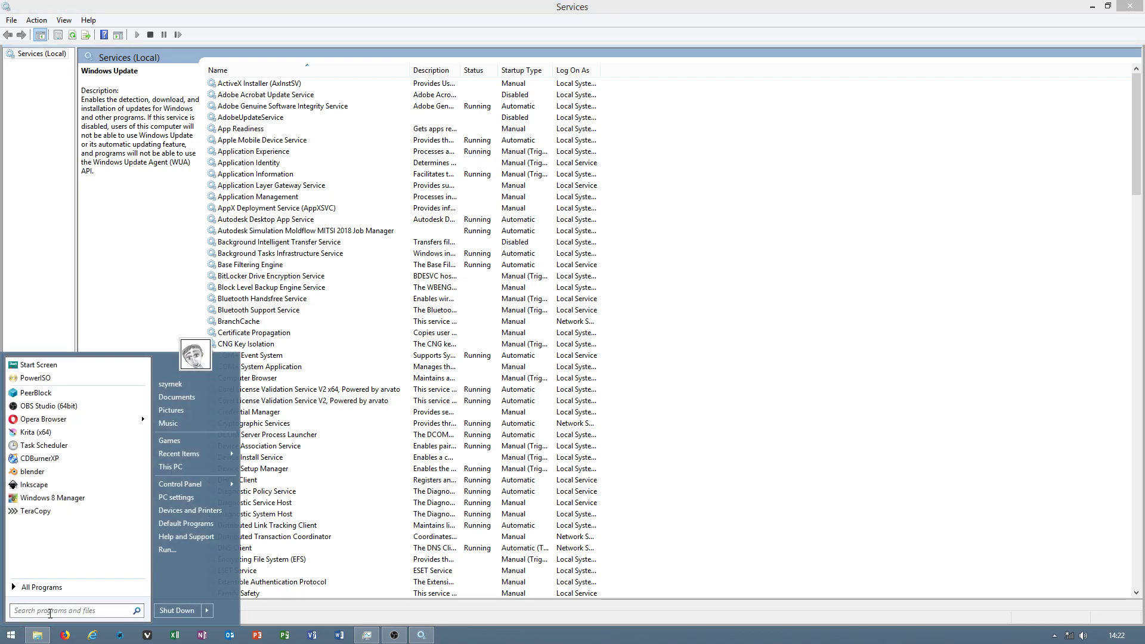
{"action": "type", "text": "regedit"}
{"action": "left_click", "coordinate": [84, 377]}
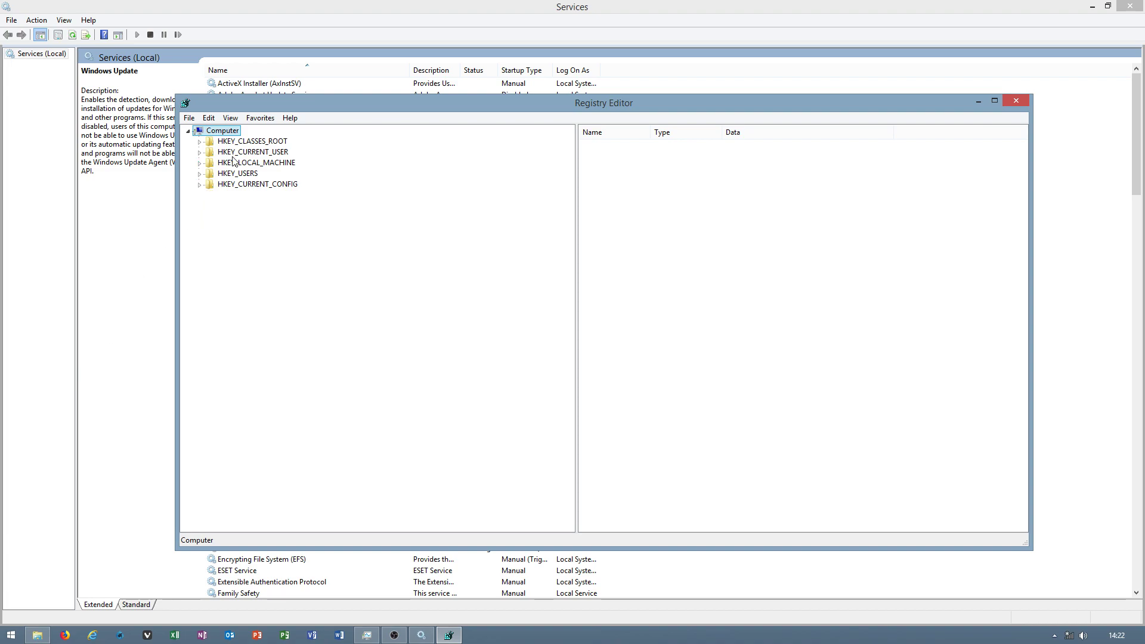
{"action": "left_click", "coordinate": [244, 151]}
{"action": "left_click", "coordinate": [229, 163]}
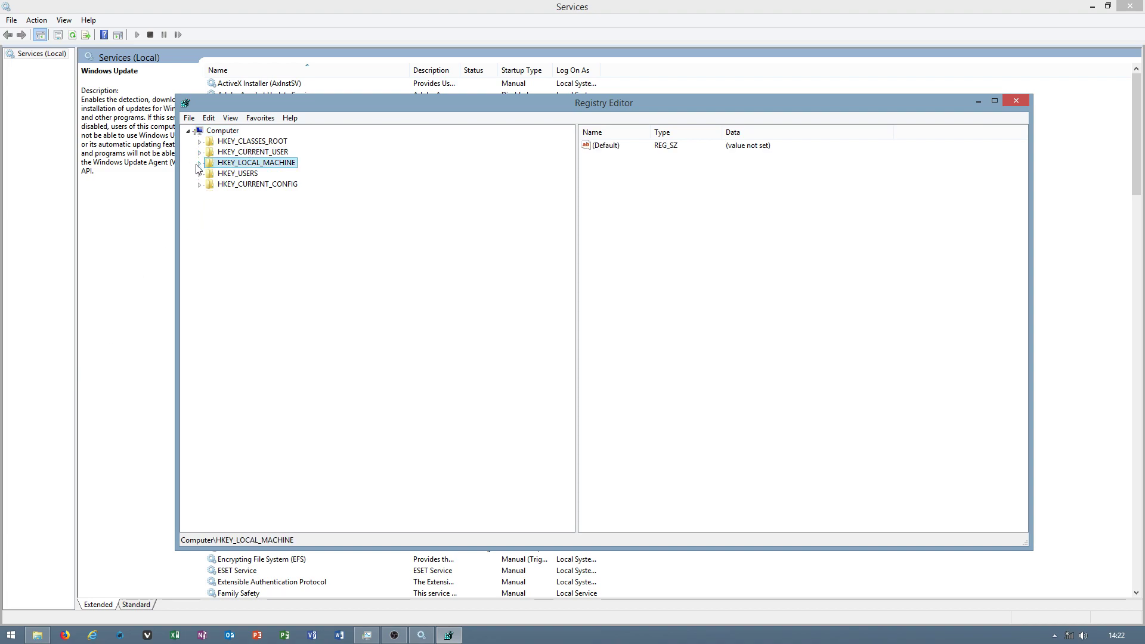
{"action": "left_click", "coordinate": [199, 164]}
{"action": "left_click", "coordinate": [245, 228]}
{"action": "left_click", "coordinate": [211, 228]}
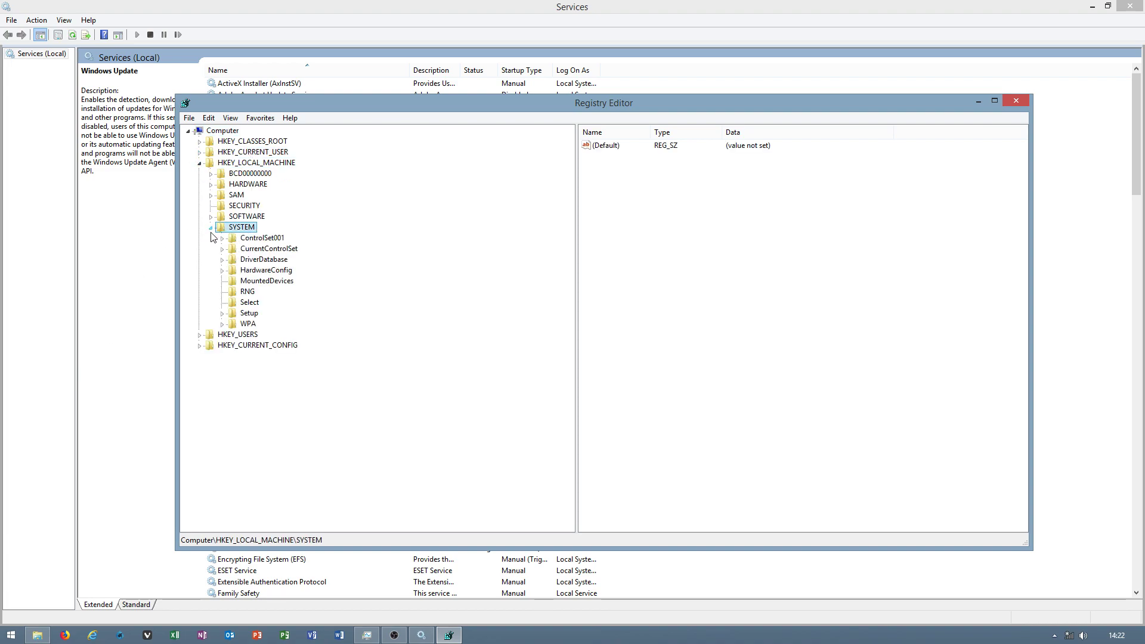
Step: Expand the registry branch CurrentControlSet\Enum\PCI within SYSTEM
{"action": "left_click", "coordinate": [271, 250]}
{"action": "left_click", "coordinate": [223, 249]}
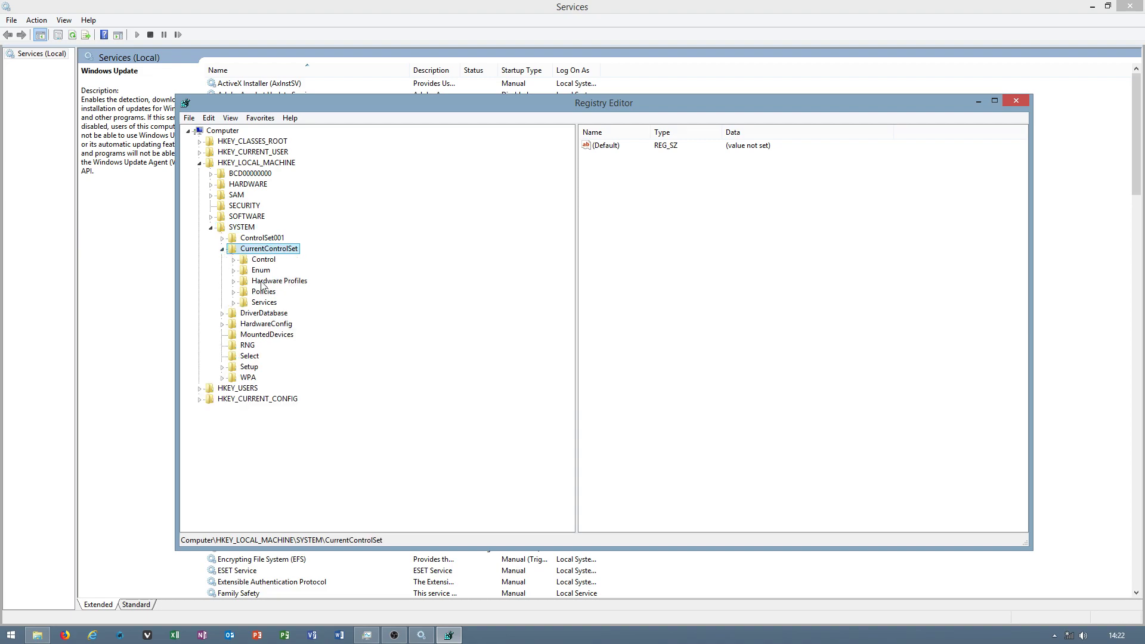
{"action": "left_click", "coordinate": [266, 261]}
{"action": "left_click", "coordinate": [241, 269]}
{"action": "left_click", "coordinate": [233, 270]}
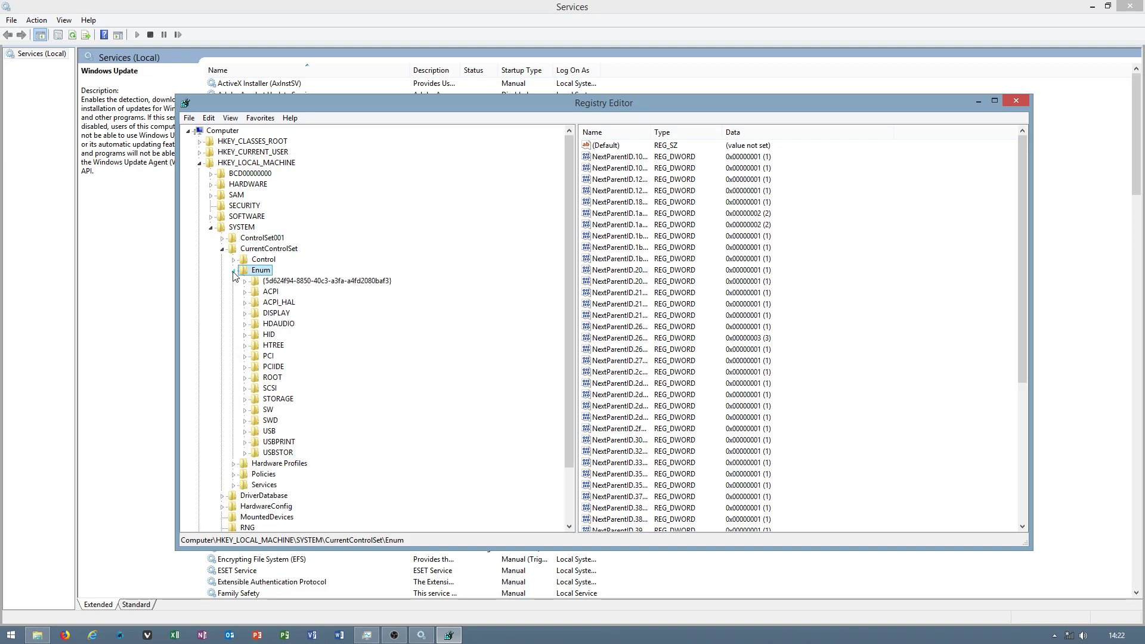
{"action": "left_click", "coordinate": [269, 356]}
{"action": "left_click", "coordinate": [246, 357]}
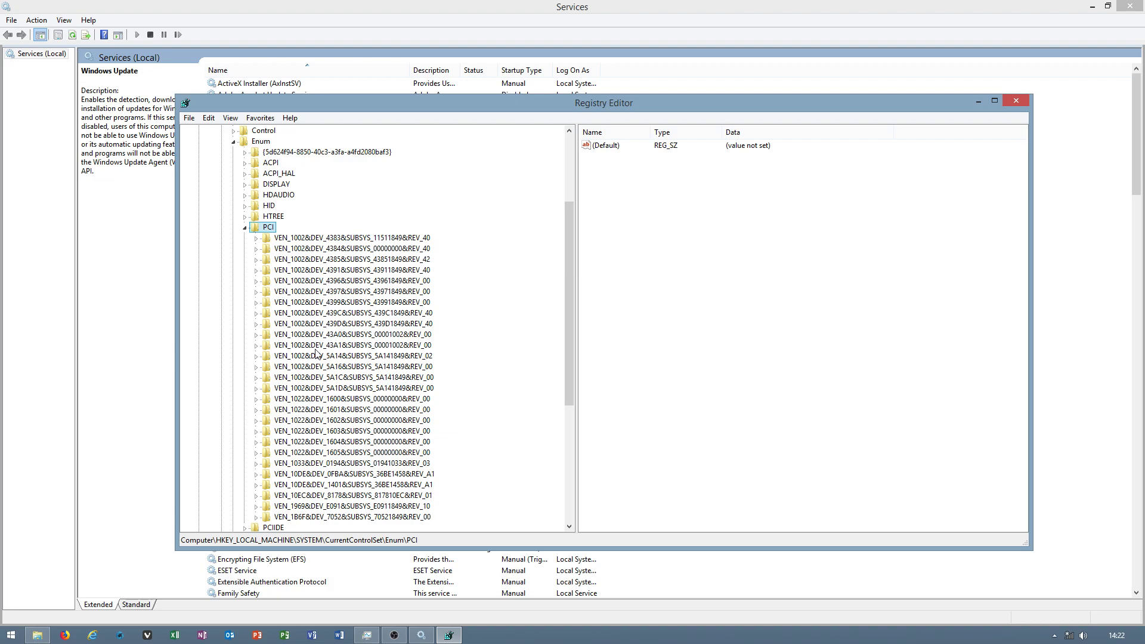
Step: Expand the SATA controller key VEN_1002&DEV_4391&SUBSYS_43911849&REV_40 down to Device Parameters\Interrupt Management
{"action": "left_click", "coordinate": [345, 272]}
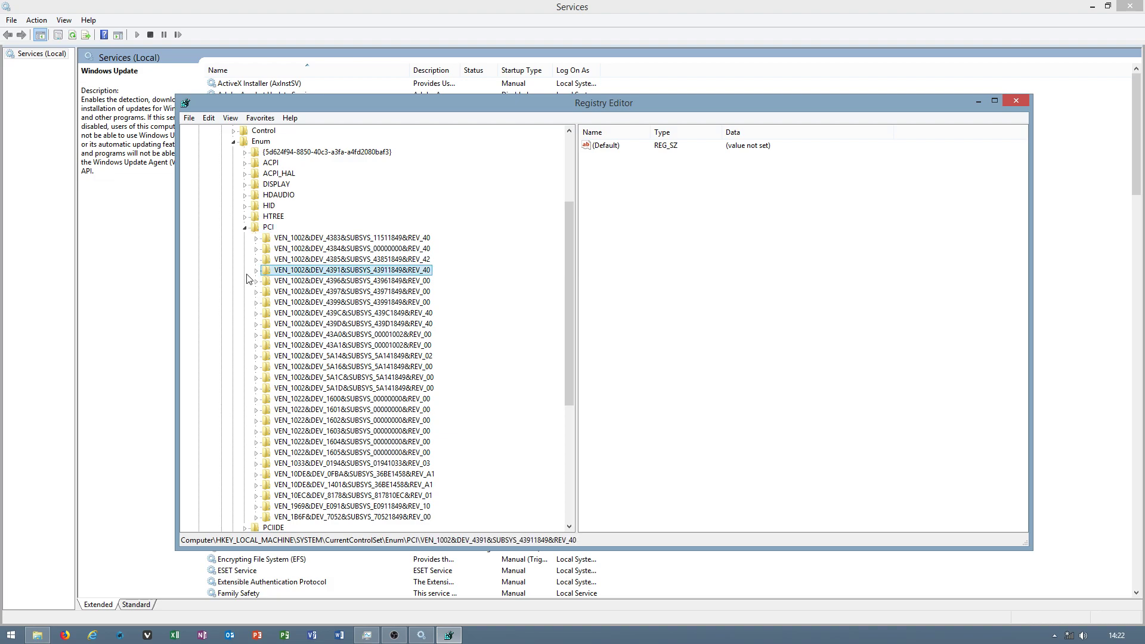
{"action": "left_click", "coordinate": [256, 271]}
{"action": "left_click", "coordinate": [302, 280]}
{"action": "left_click", "coordinate": [269, 281]}
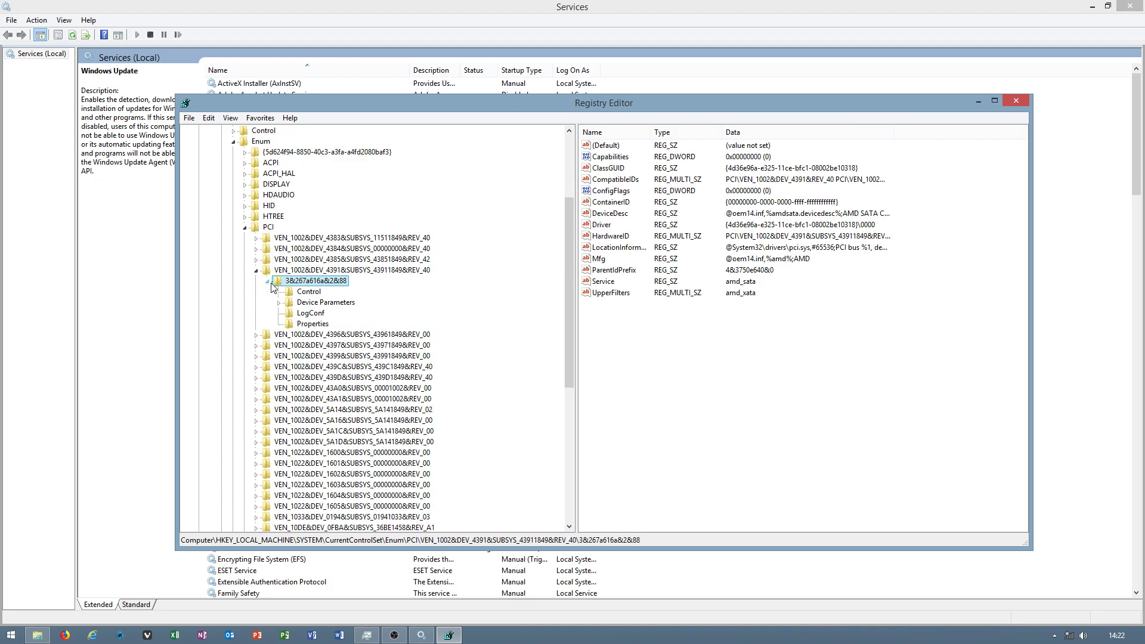
{"action": "left_click", "coordinate": [322, 303]}
{"action": "left_click", "coordinate": [279, 302]}
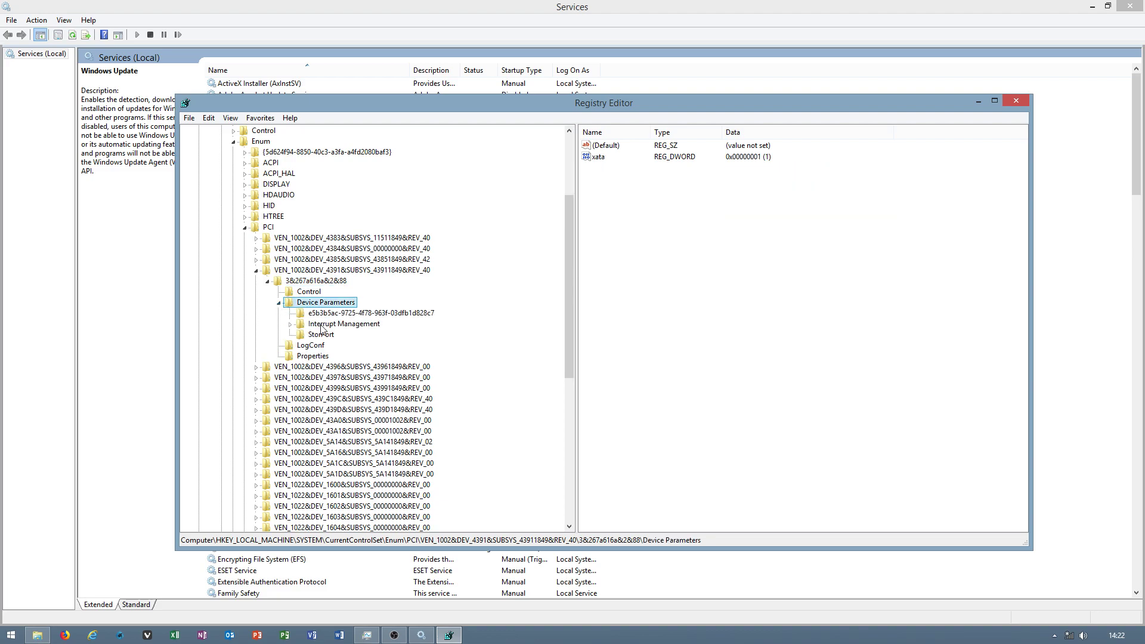
{"action": "left_click", "coordinate": [318, 325]}
{"action": "left_click", "coordinate": [290, 325]}
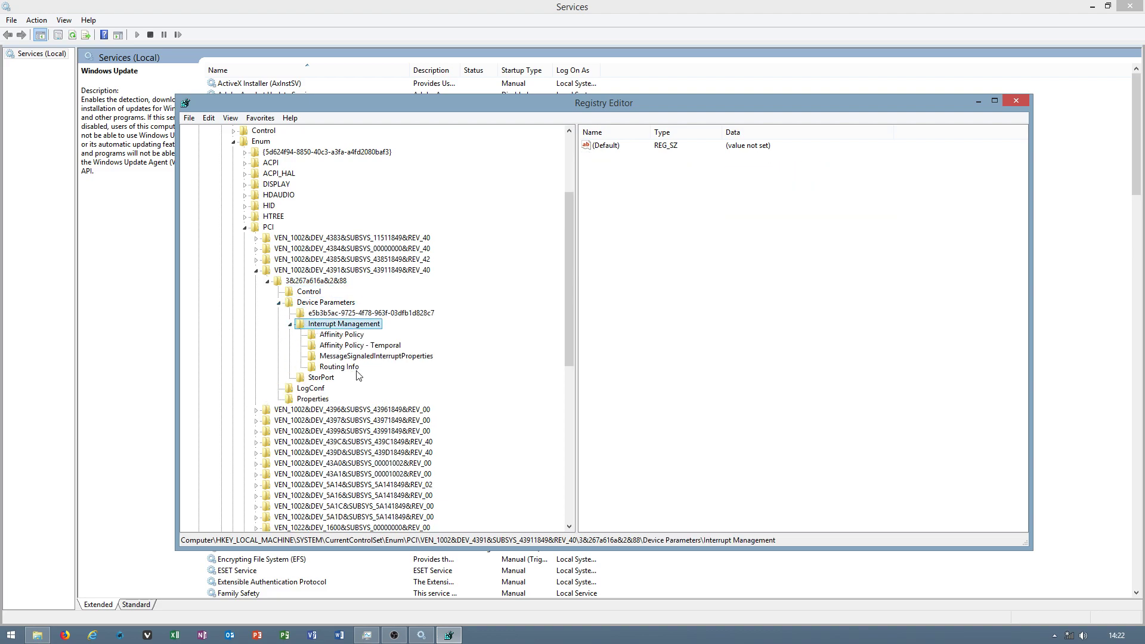
Step: Open MSISupported under MessageSignaledInterruptProperties, accept 0 as its value data, and close the Registry Editor
{"action": "left_click", "coordinate": [356, 357]}
{"action": "double_click", "coordinate": [620, 160]}
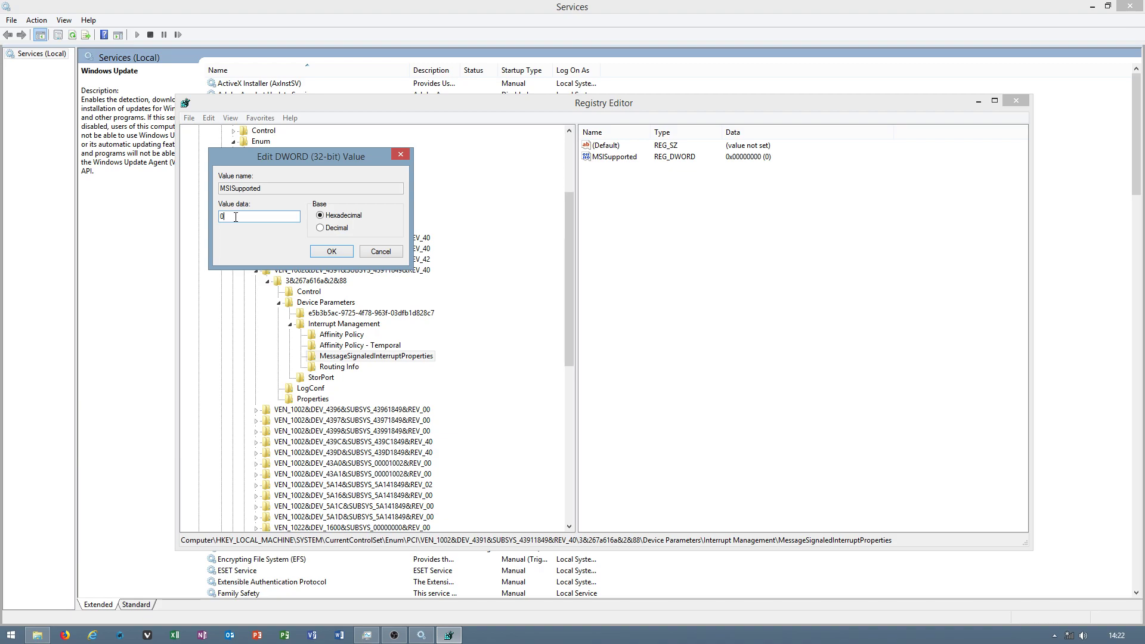
{"action": "left_click", "coordinate": [325, 251]}
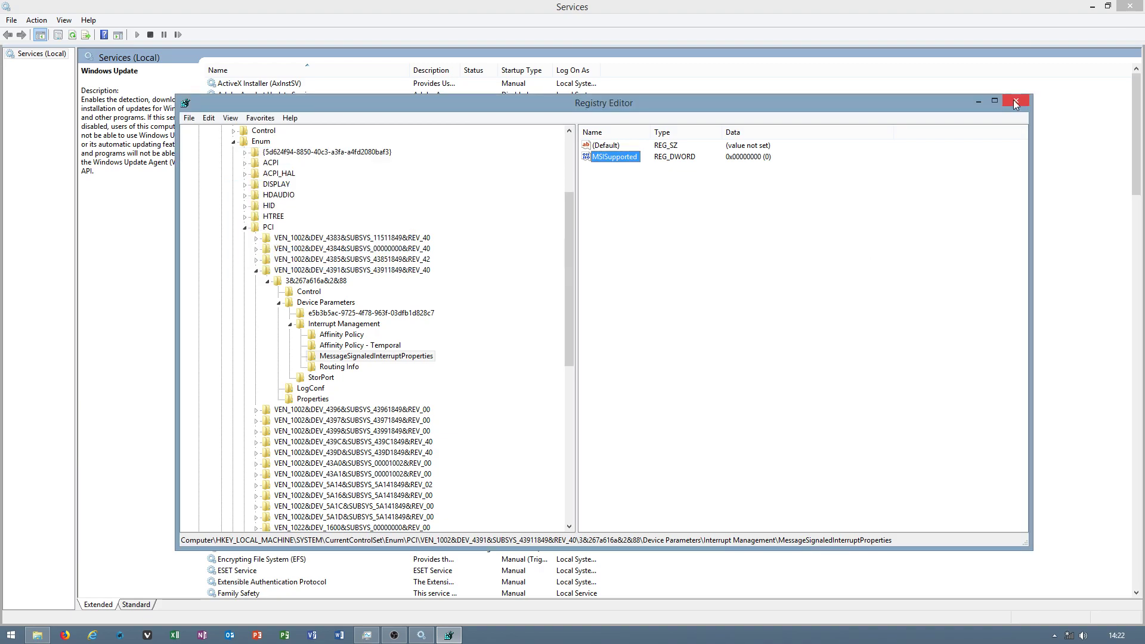
{"action": "left_click", "coordinate": [1016, 103]}
Step: Switch to Task Manager and compare the performance graphs of Disk 0 (D: E: F:) and Disk 1 (C:)
{"action": "left_click", "coordinate": [371, 634]}
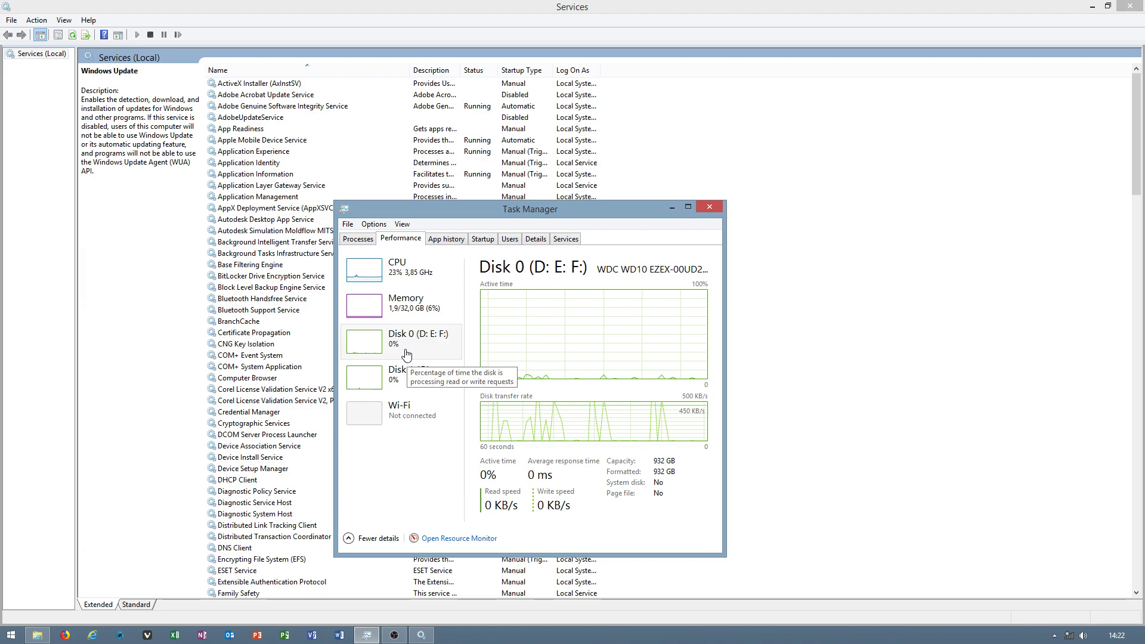
{"action": "left_click", "coordinate": [395, 375]}
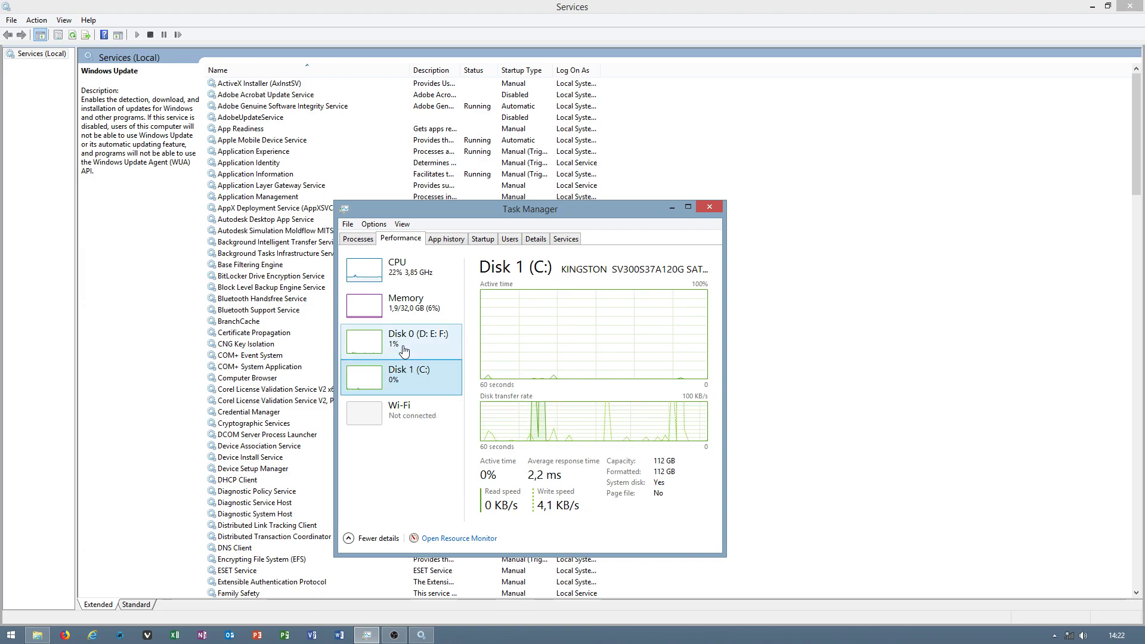
{"action": "left_click", "coordinate": [404, 351]}
{"action": "left_click", "coordinate": [397, 374]}
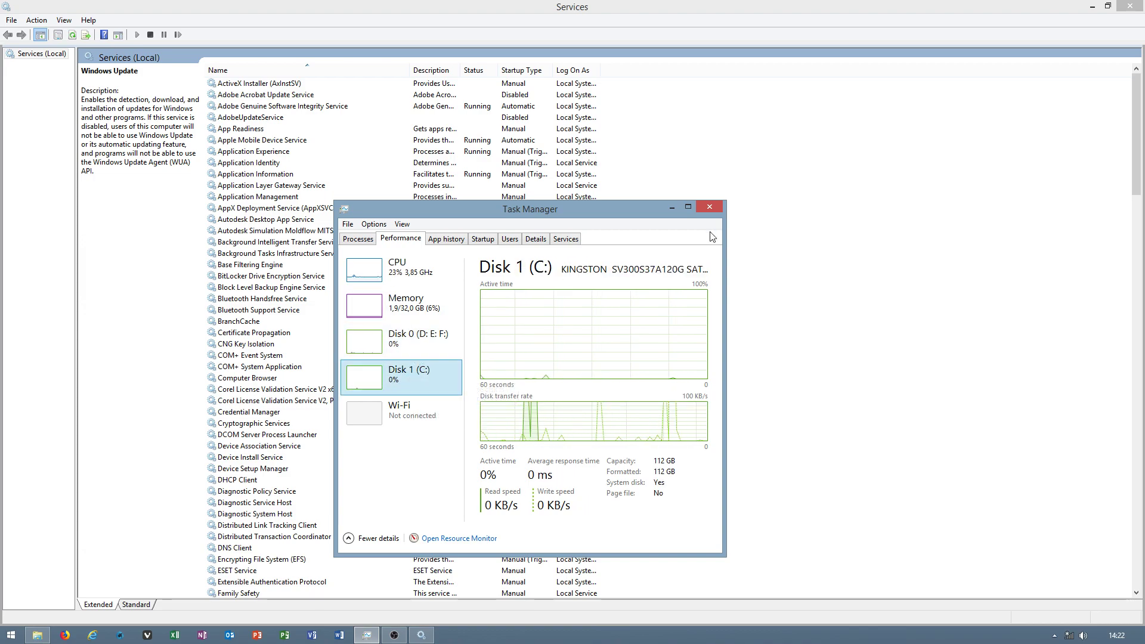
{"action": "left_click", "coordinate": [11, 635]}
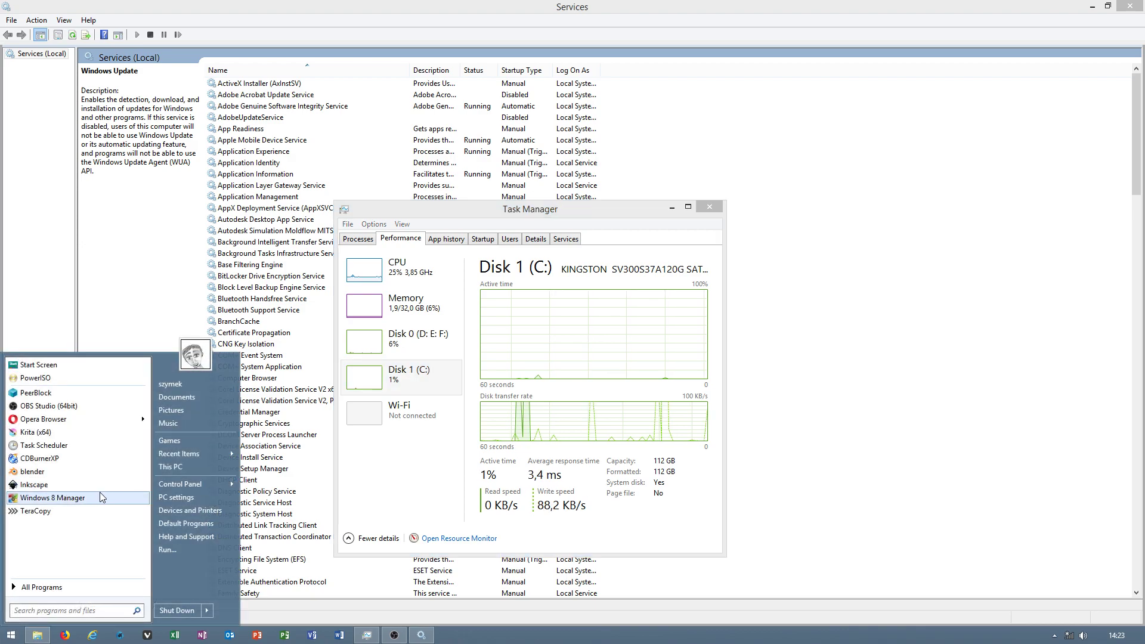
{"action": "left_click", "coordinate": [416, 353]}
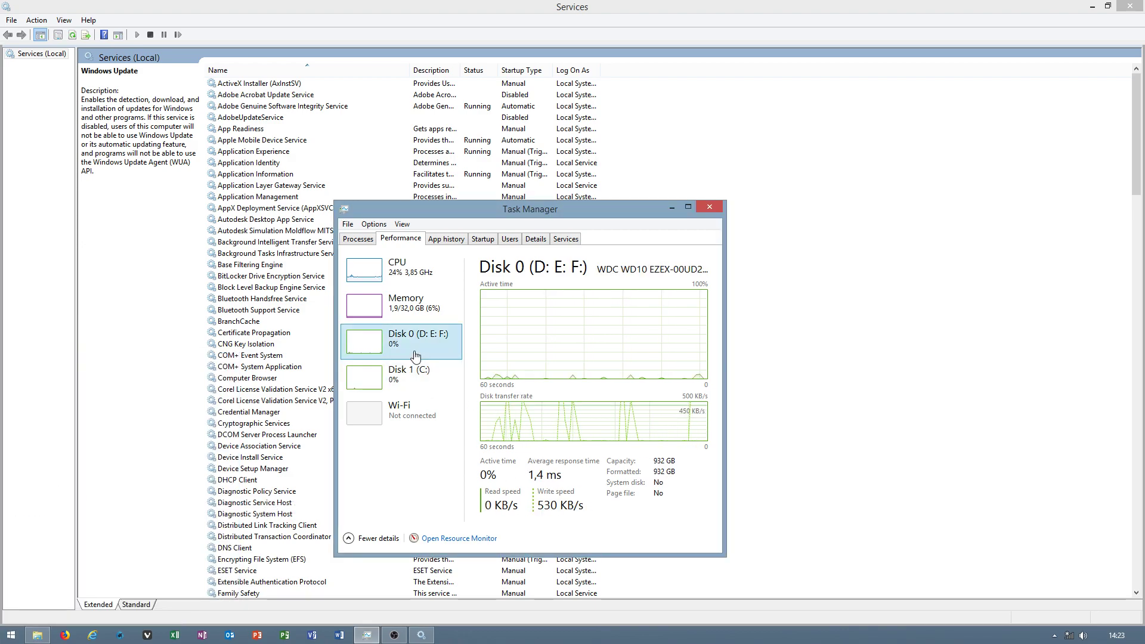
{"action": "left_click", "coordinate": [409, 385]}
{"action": "left_click", "coordinate": [408, 350]}
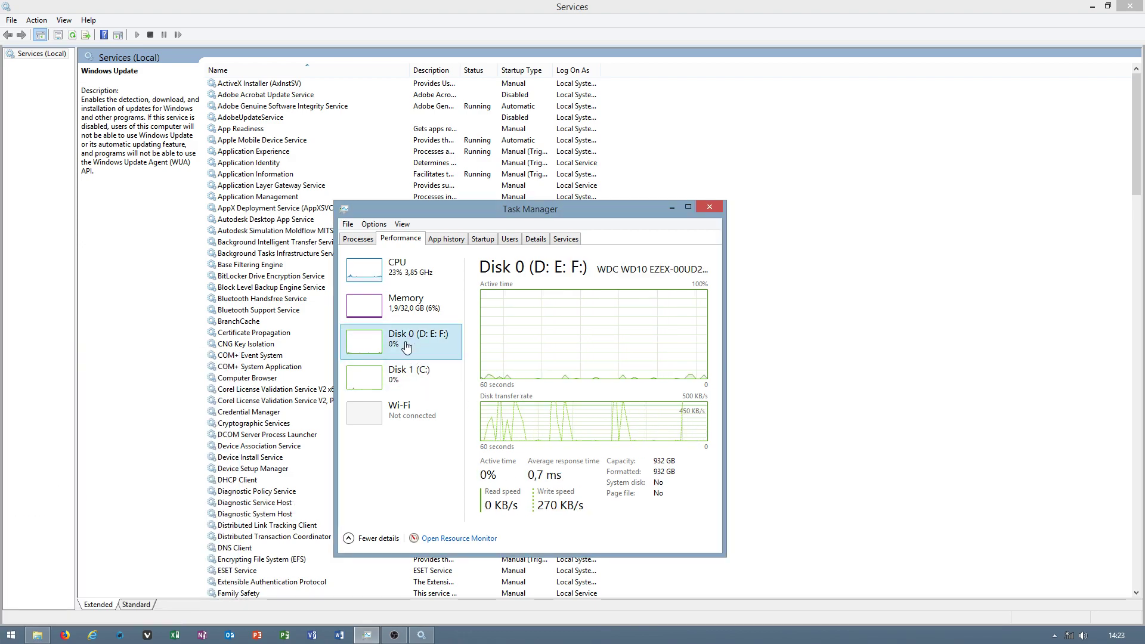
{"action": "left_click", "coordinate": [411, 387]}
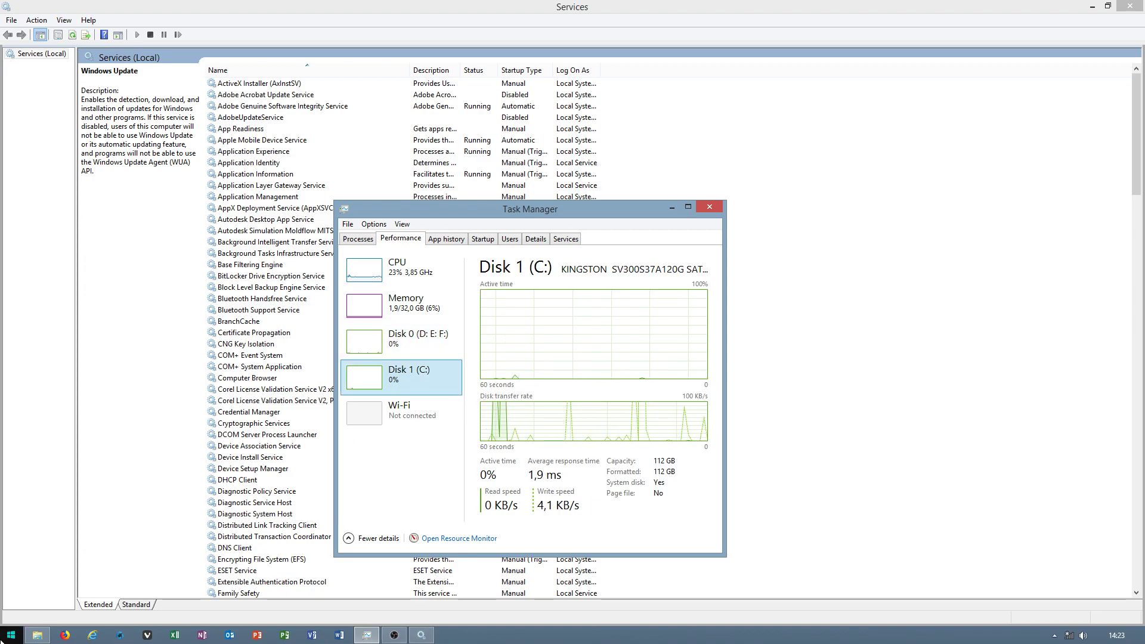
Step: Check the hard disk turn-off setting in the High performance plan's advanced power settings and close Power Options
{"action": "key", "text": "super"}
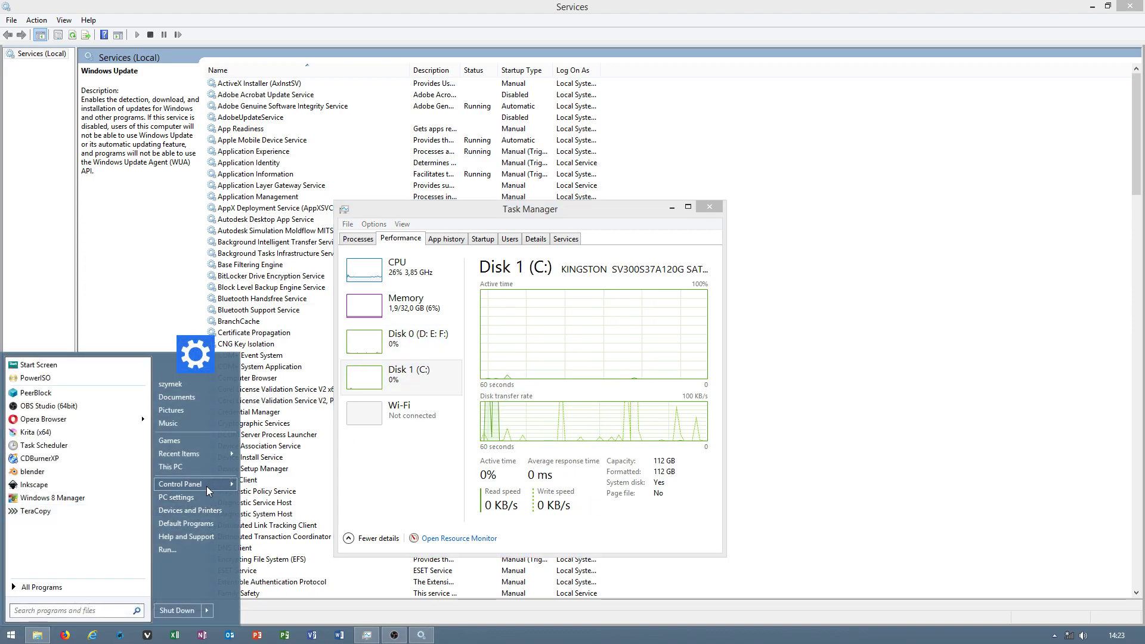
{"action": "mouse_move", "coordinate": [206, 485]}
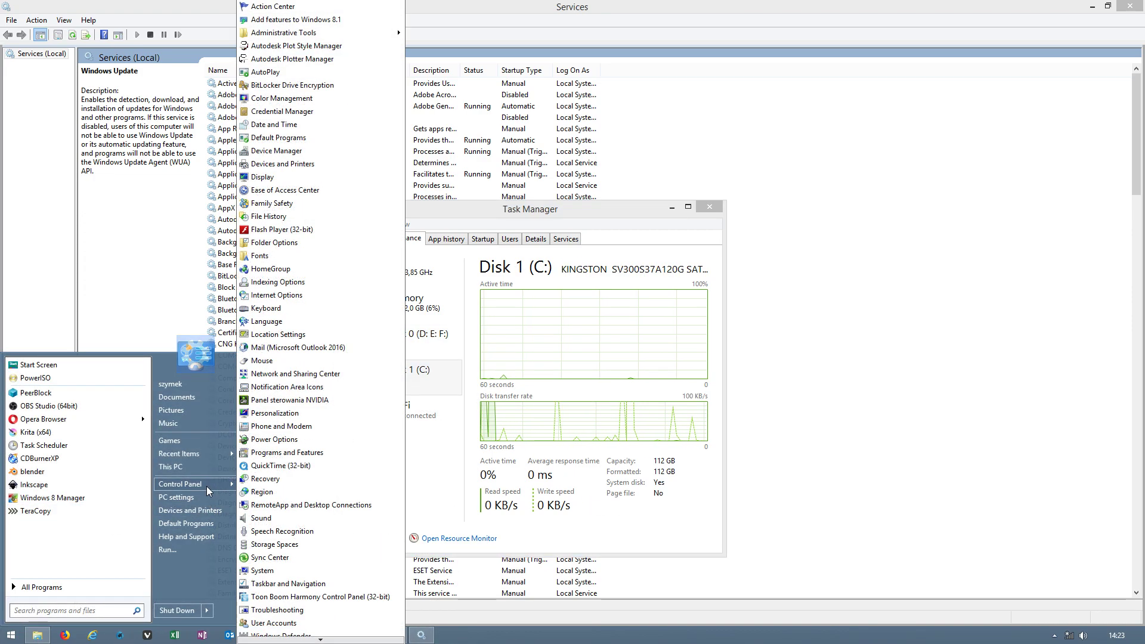
{"action": "left_click", "coordinate": [283, 444]}
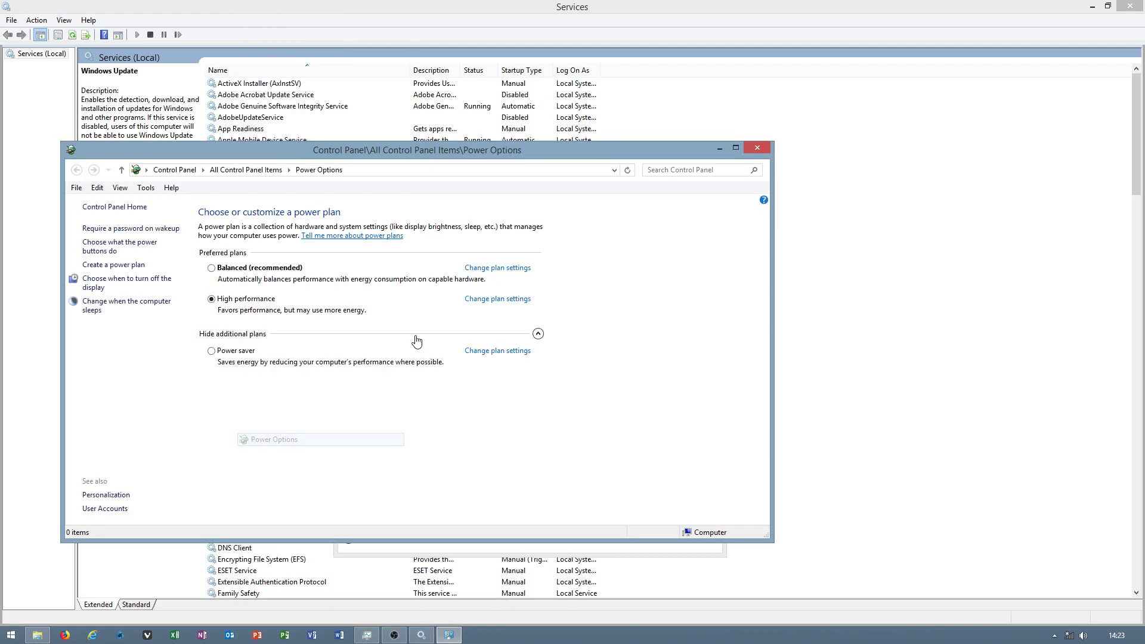
{"action": "left_click", "coordinate": [497, 299]}
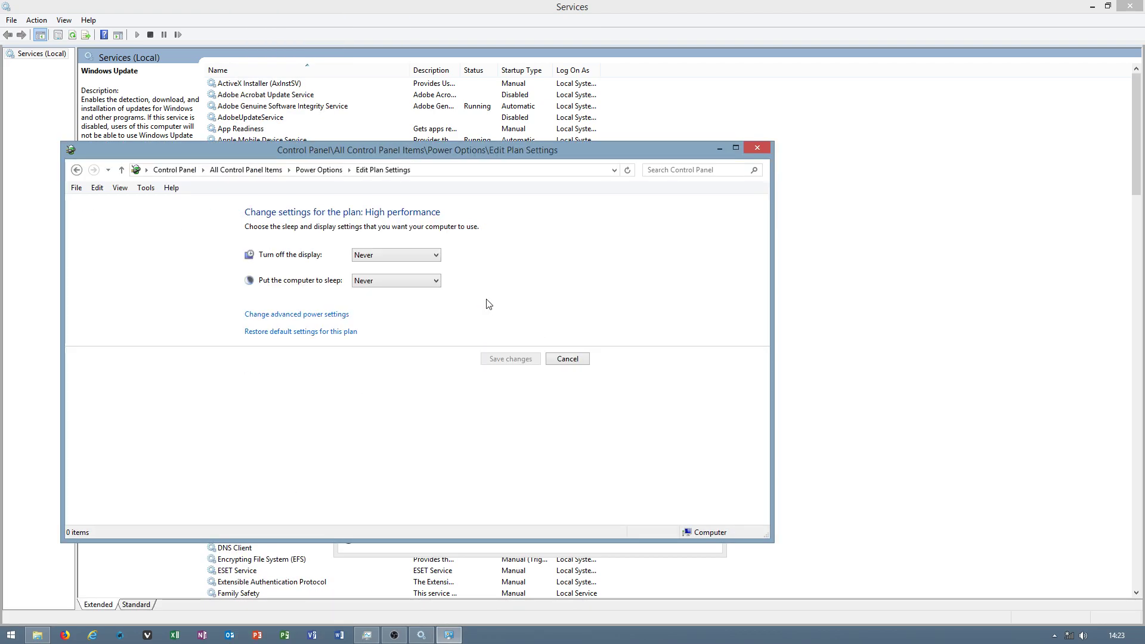
{"action": "left_click", "coordinate": [294, 315]}
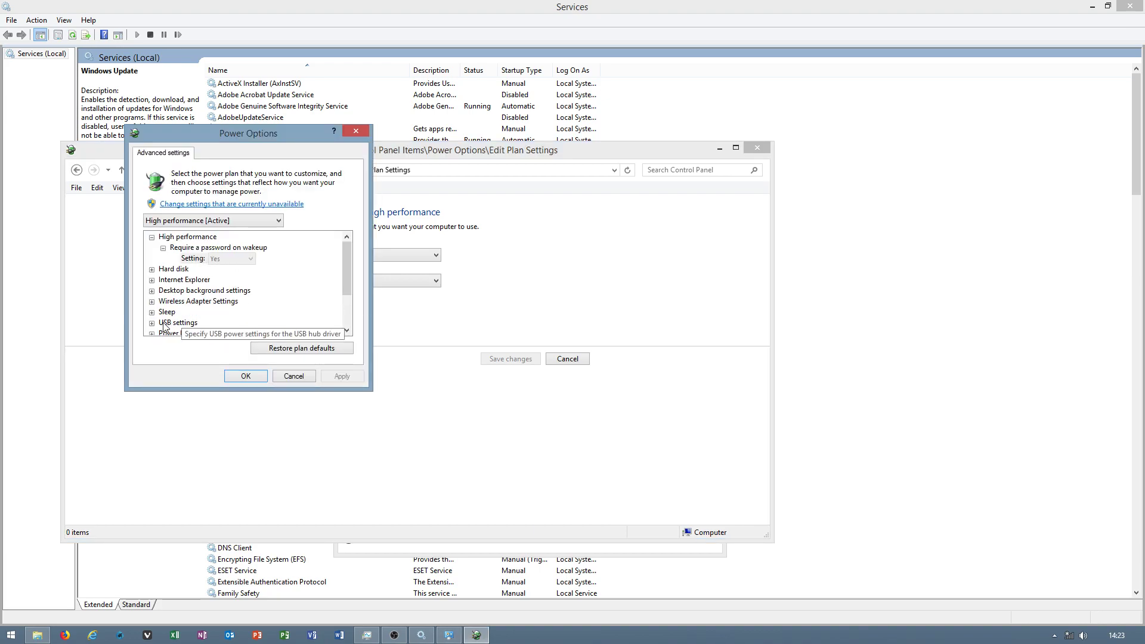
{"action": "left_click", "coordinate": [152, 269]}
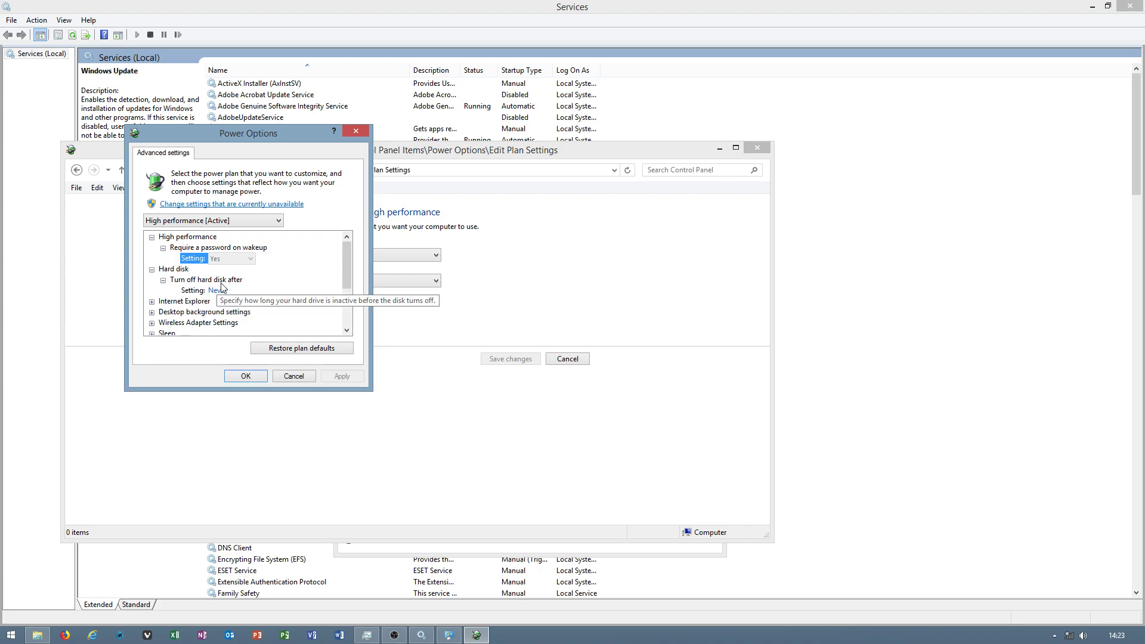
{"action": "left_click", "coordinate": [245, 376]}
{"action": "left_click", "coordinate": [568, 359]}
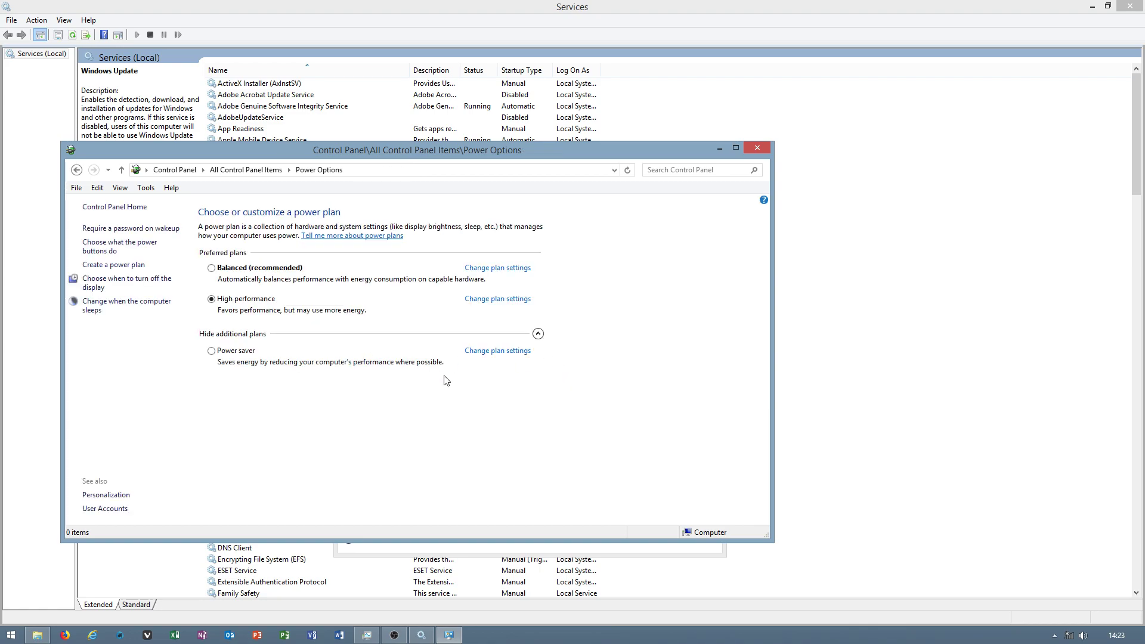
{"action": "left_click", "coordinate": [755, 148]}
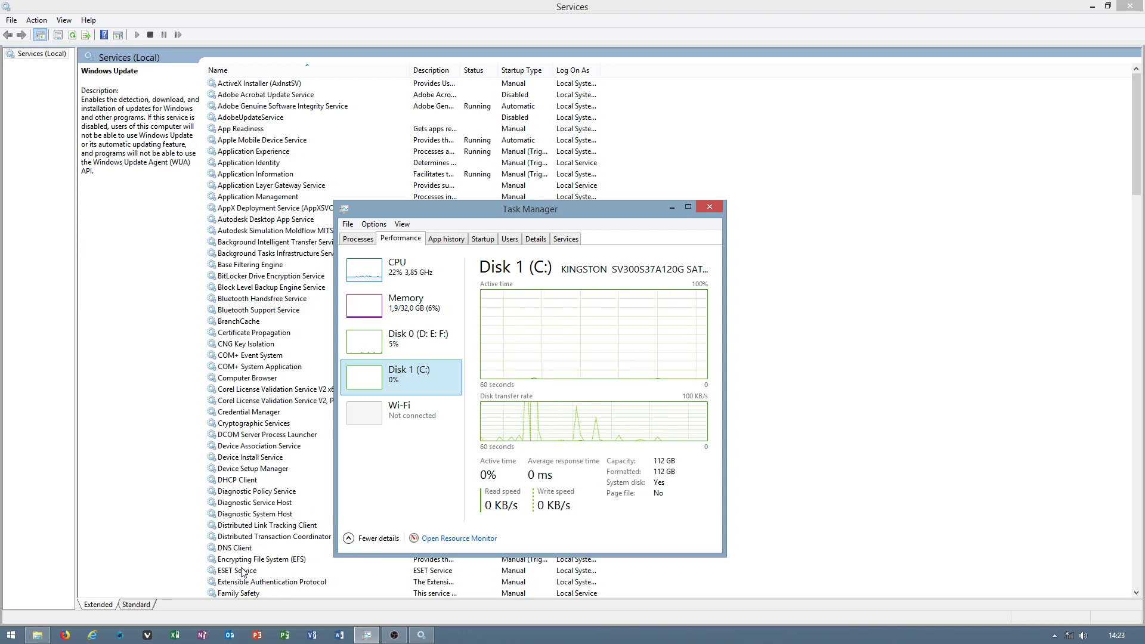
Step: Open Local Disk (D:) from This PC to view its contents
{"action": "key", "text": "super"}
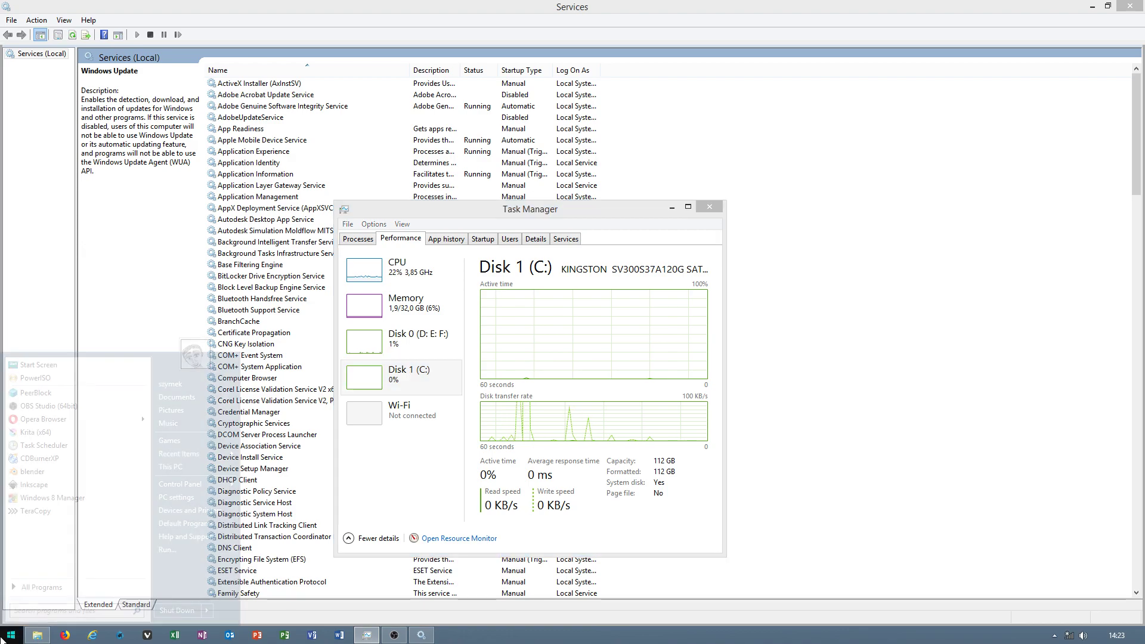
{"action": "left_click", "coordinate": [207, 468]}
{"action": "double_click", "coordinate": [413, 259]}
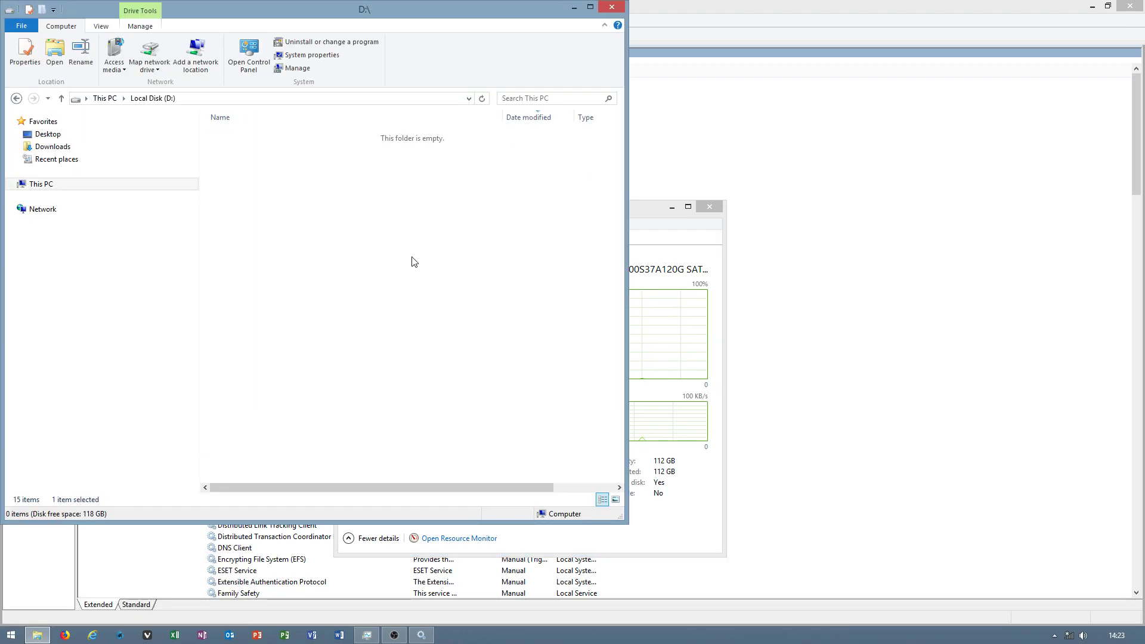
Step: Review the search and view settings in Folder Options, including Launch folder windows in a separate process, and accept them
{"action": "left_click", "coordinate": [124, 26]}
{"action": "left_click", "coordinate": [580, 51]}
{"action": "left_click", "coordinate": [92, 148]}
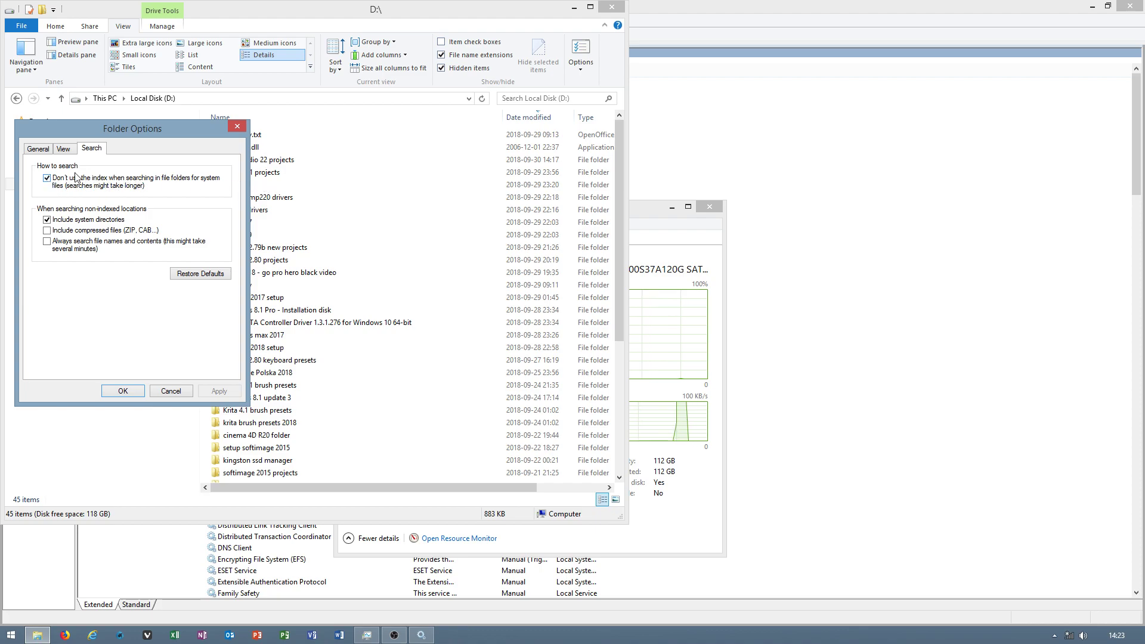
{"action": "left_click", "coordinate": [63, 150]}
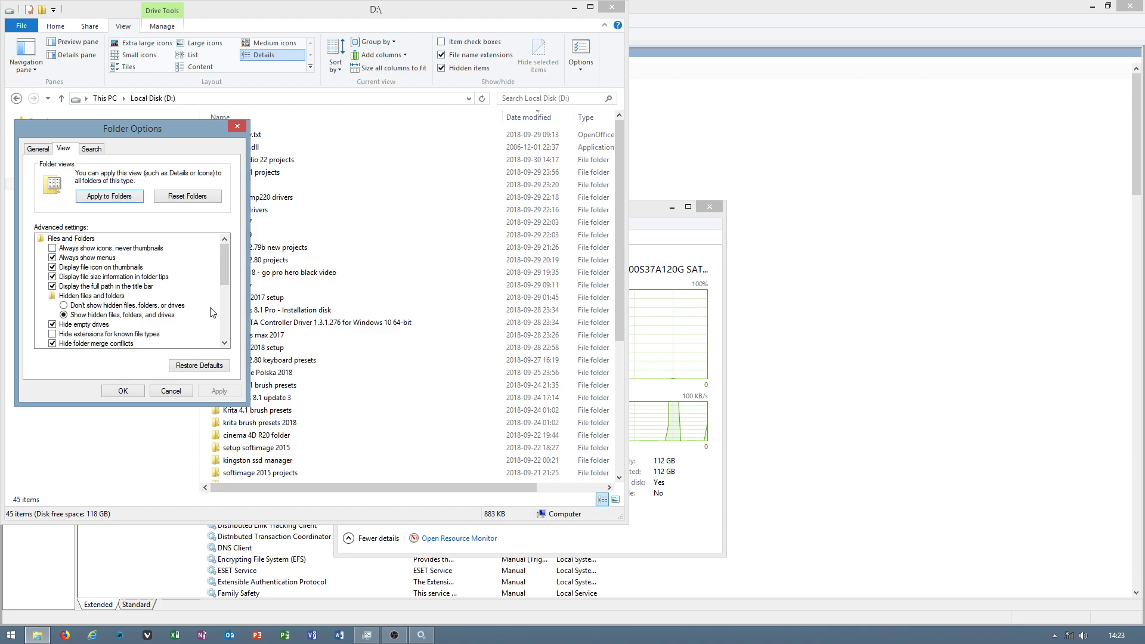
{"action": "left_click_drag", "start_coordinate": [227, 259], "coordinate": [225, 280]}
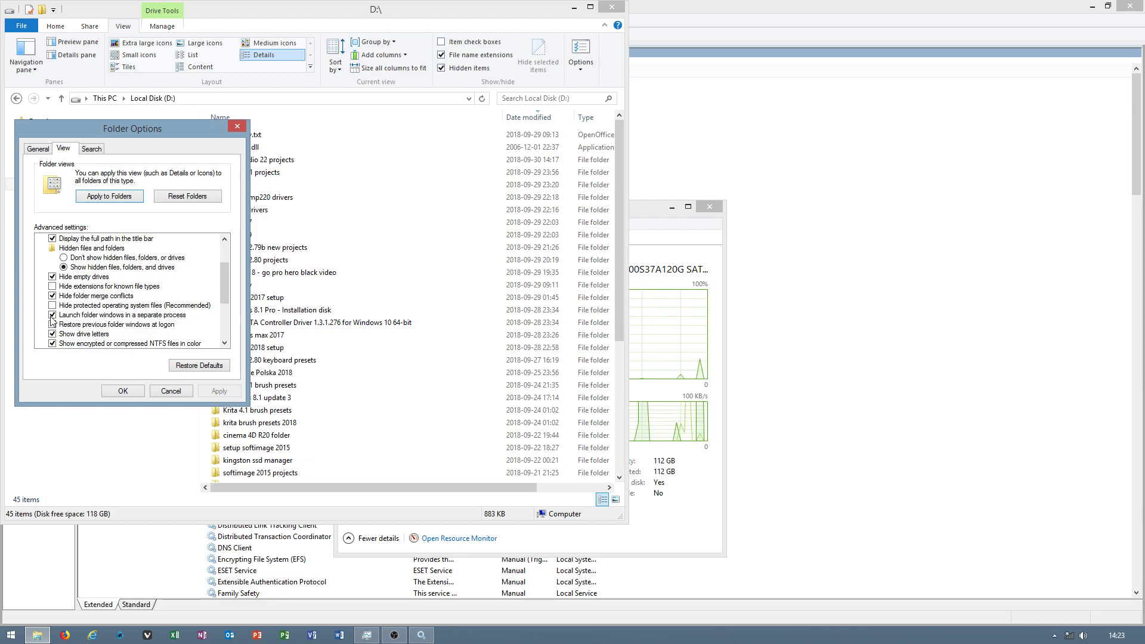
{"action": "left_click", "coordinate": [123, 392]}
Step: Open Power Options and review the plan settings of the Balanced and High performance plans
{"action": "key", "text": "super"}
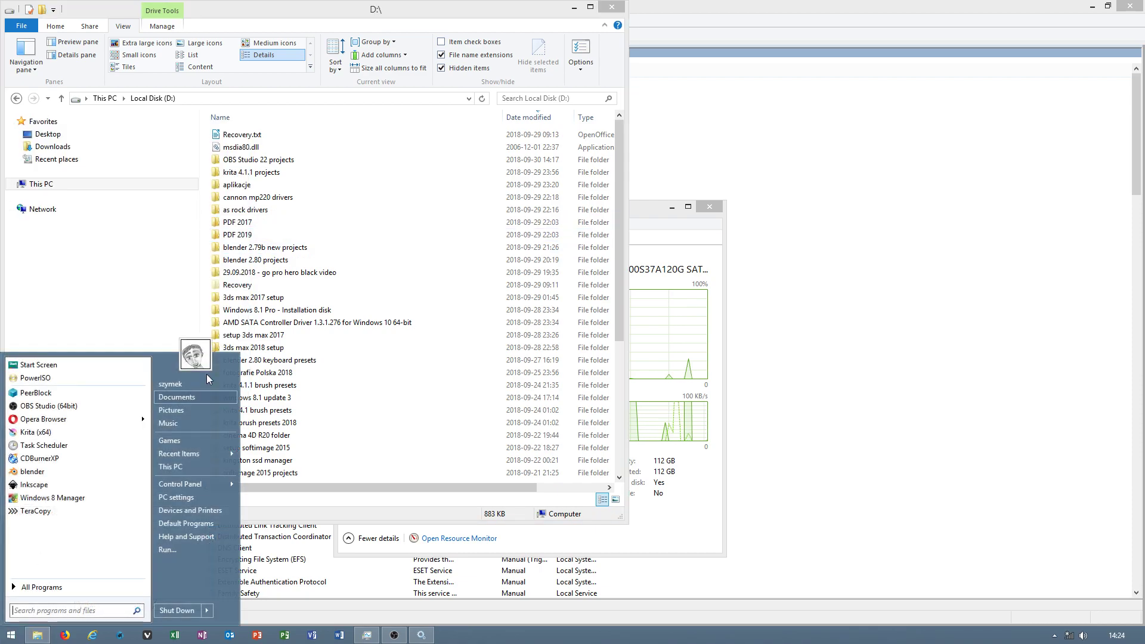
{"action": "left_click", "coordinate": [218, 482]}
{"action": "scroll", "coordinate": [442, 412], "scroll_direction": "down", "scroll_amount": 3}
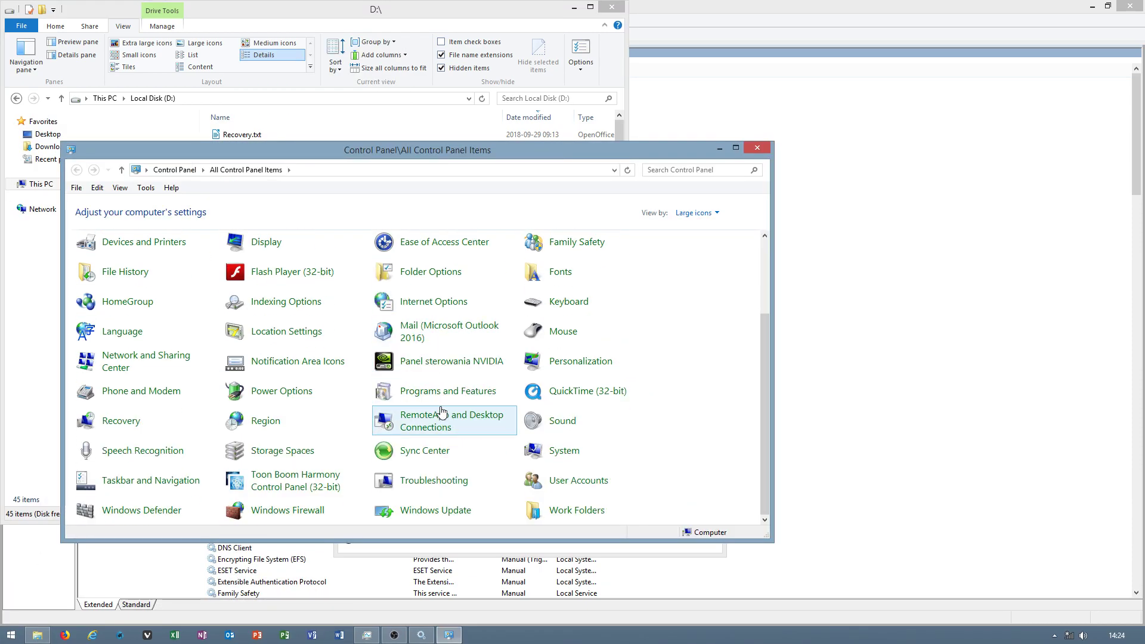
{"action": "scroll", "coordinate": [511, 508], "scroll_direction": "up", "scroll_amount": 3}
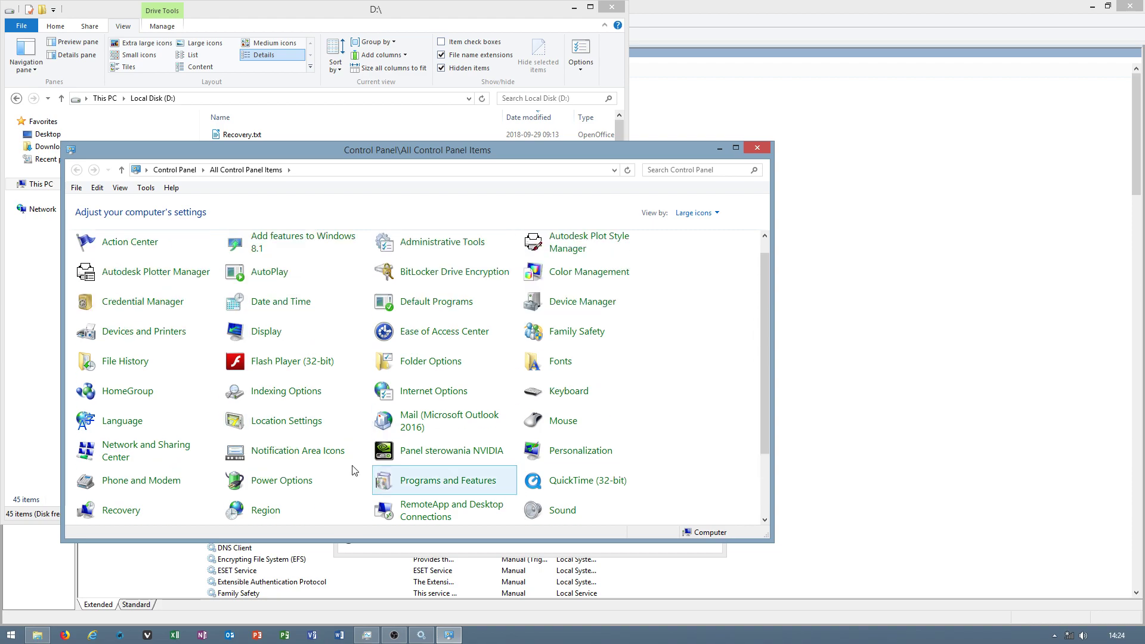
{"action": "left_click", "coordinate": [256, 485]}
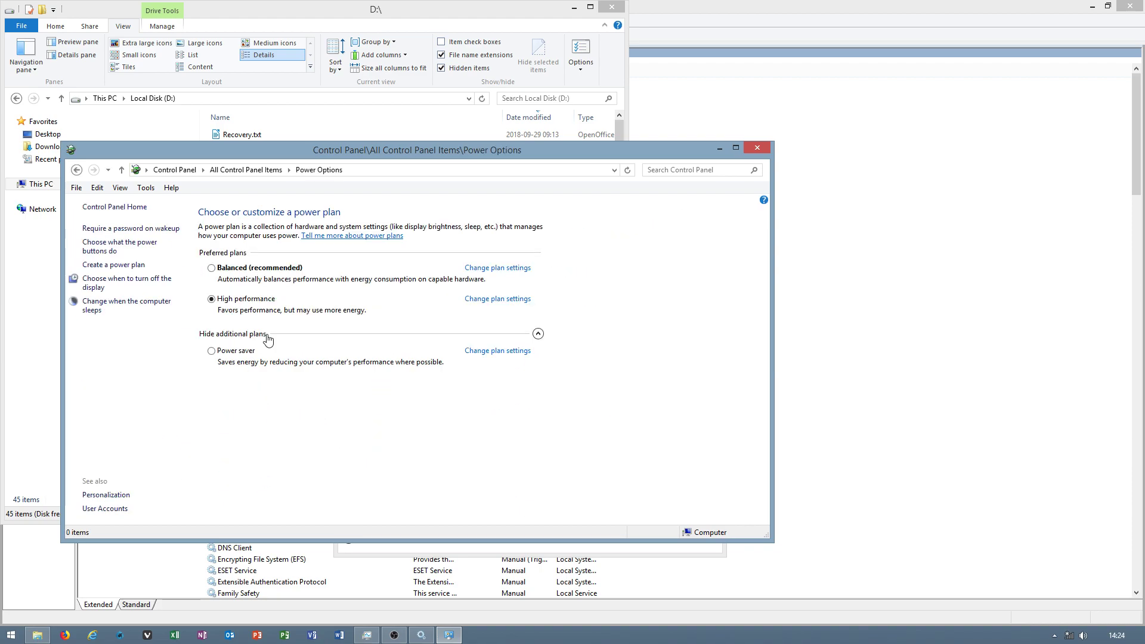
{"action": "left_click", "coordinate": [498, 268]}
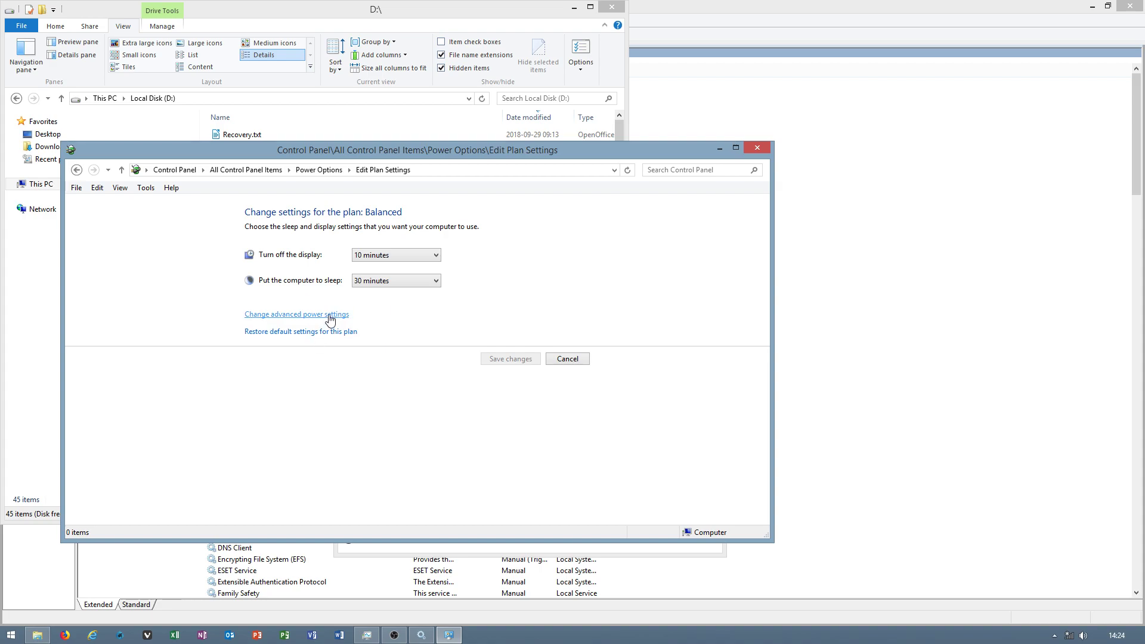
{"action": "left_click", "coordinate": [75, 171]}
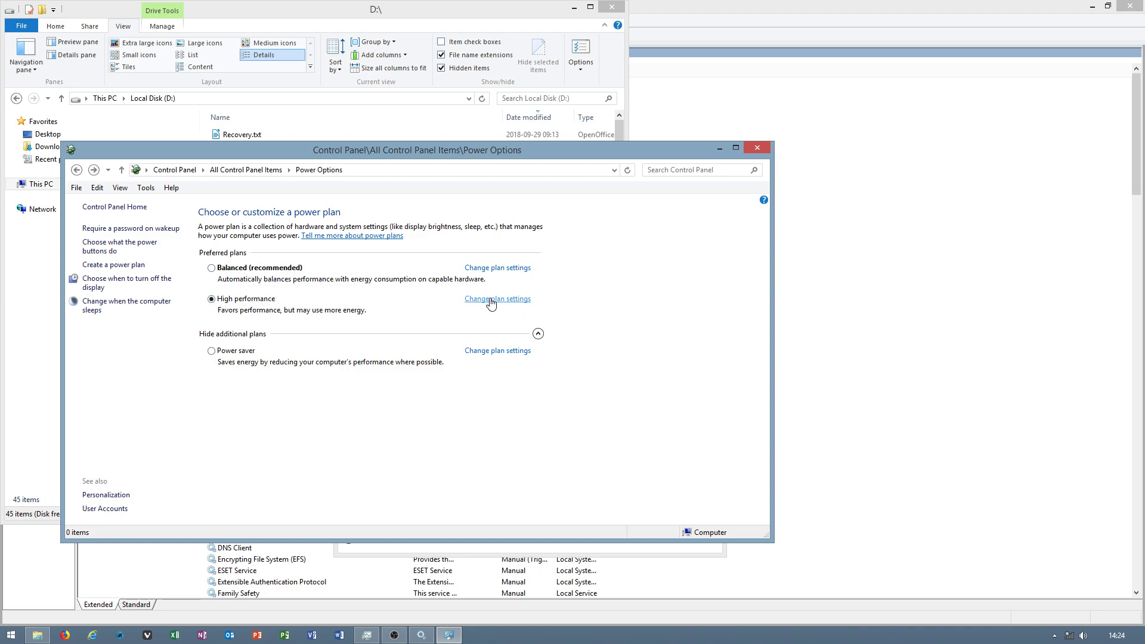
{"action": "left_click", "coordinate": [519, 300]}
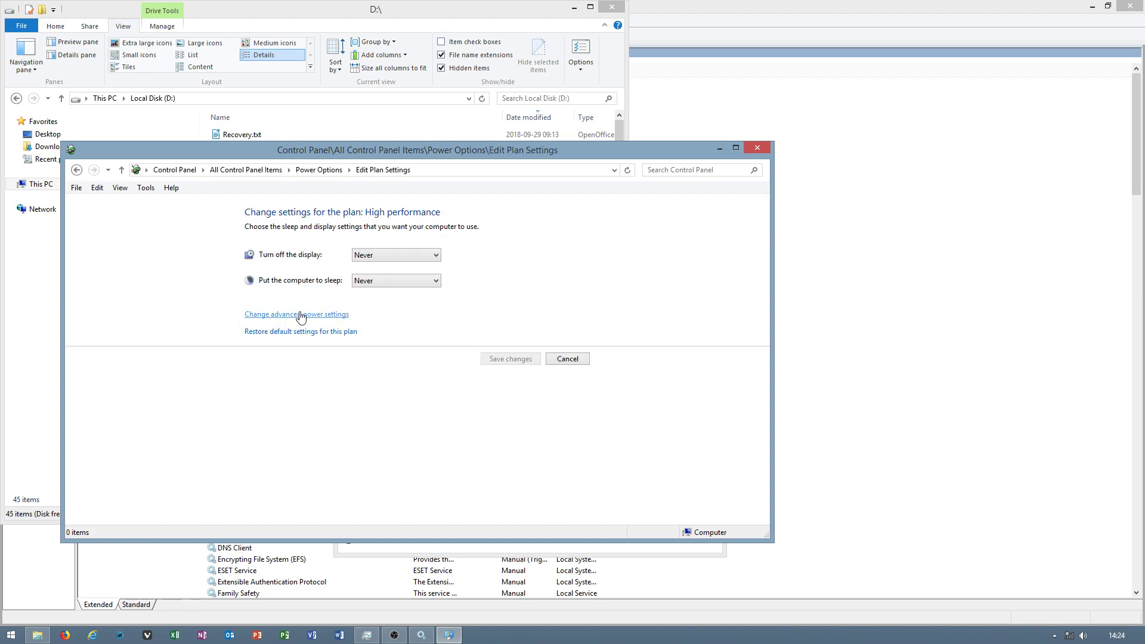
{"action": "left_click", "coordinate": [76, 170]}
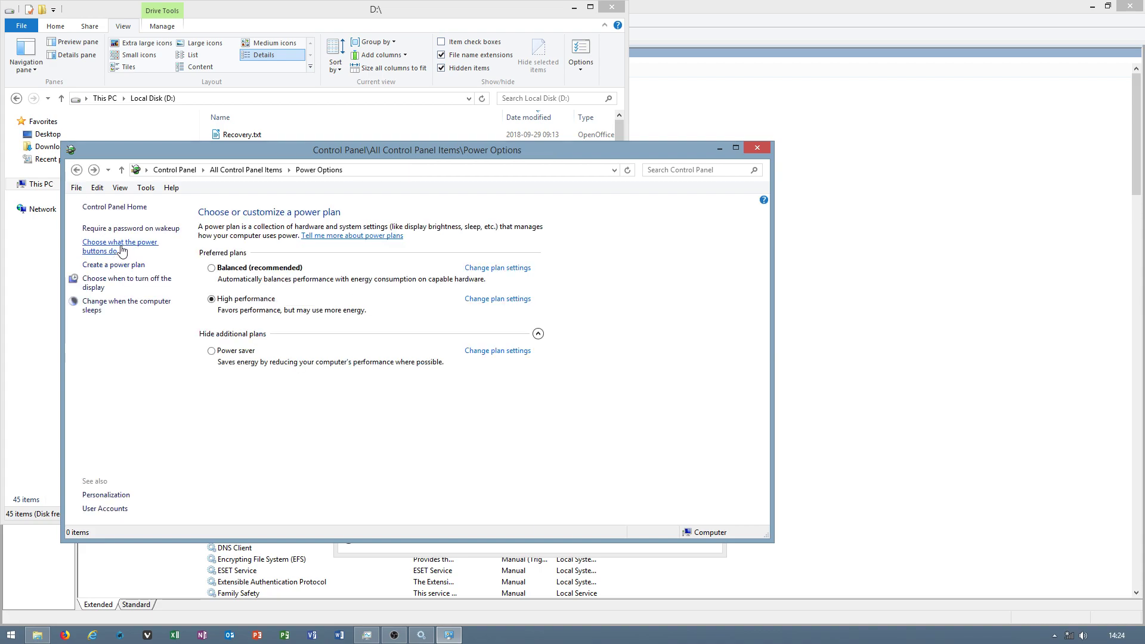
Step: Unlock and review the power button and shutdown settings, cancel, and close the Power Options and drive D windows
{"action": "left_click", "coordinate": [117, 250]}
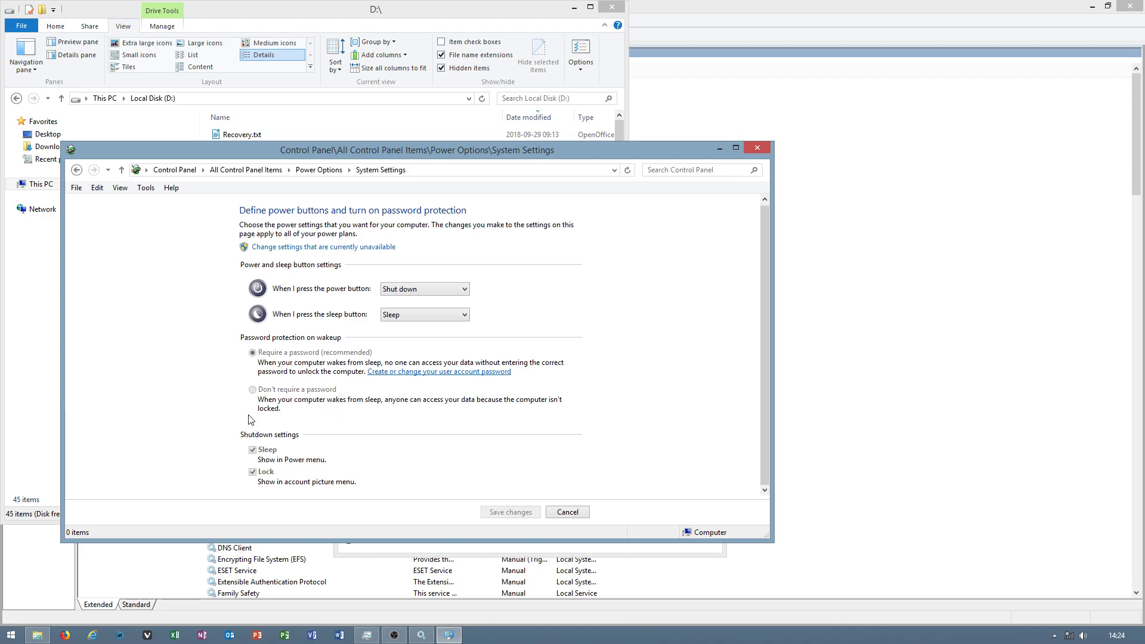
{"action": "left_click", "coordinate": [327, 248]}
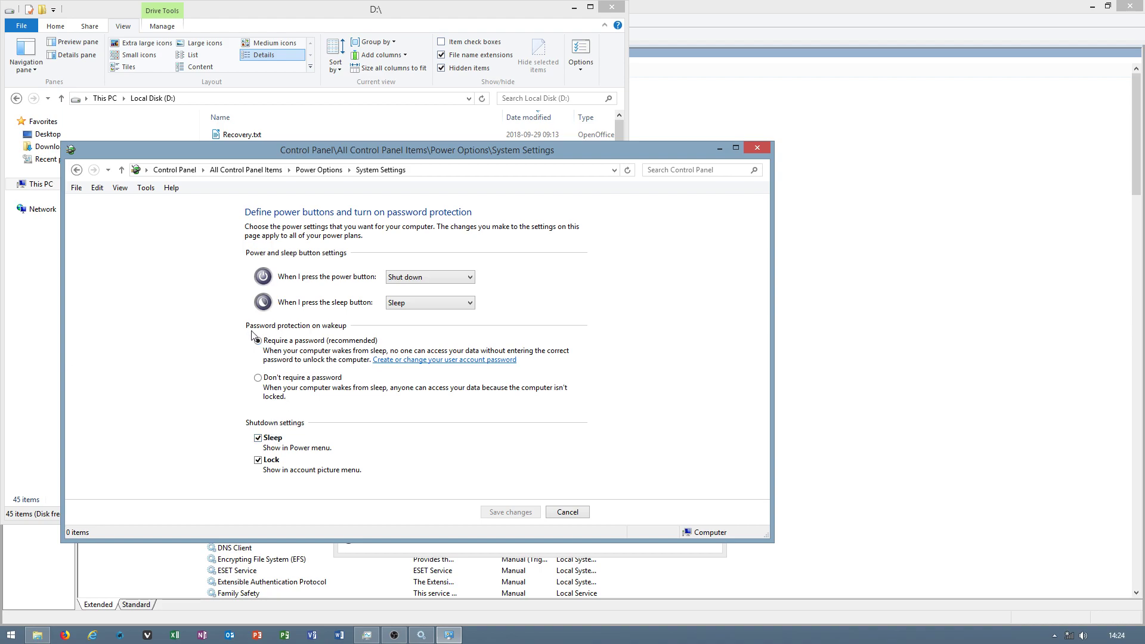
{"action": "left_click", "coordinate": [564, 519]}
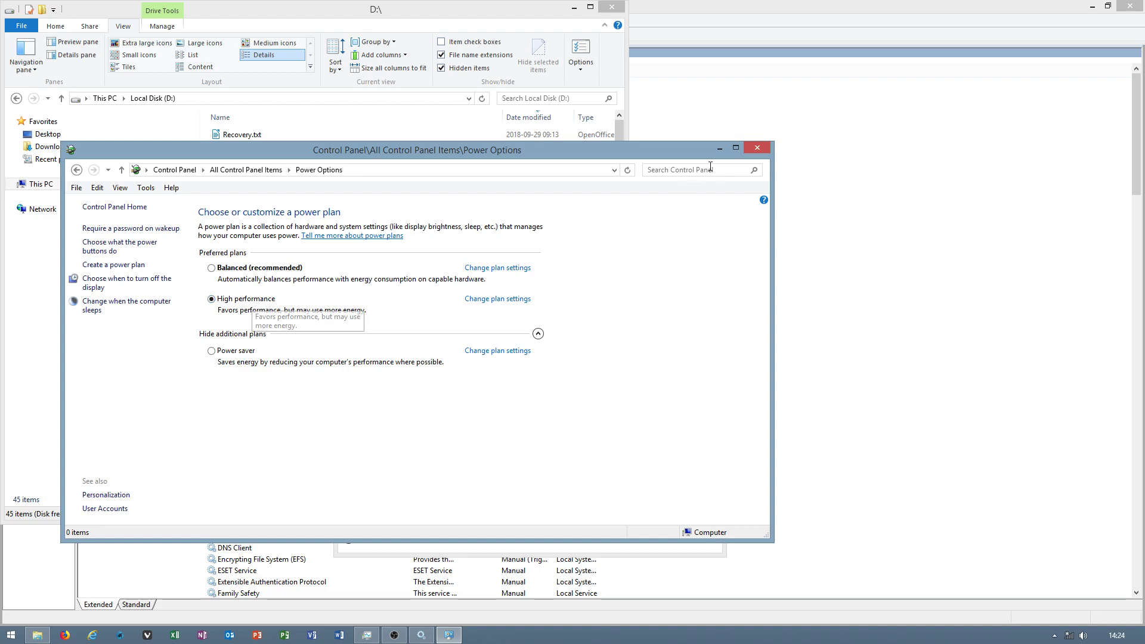
{"action": "left_click", "coordinate": [757, 148]}
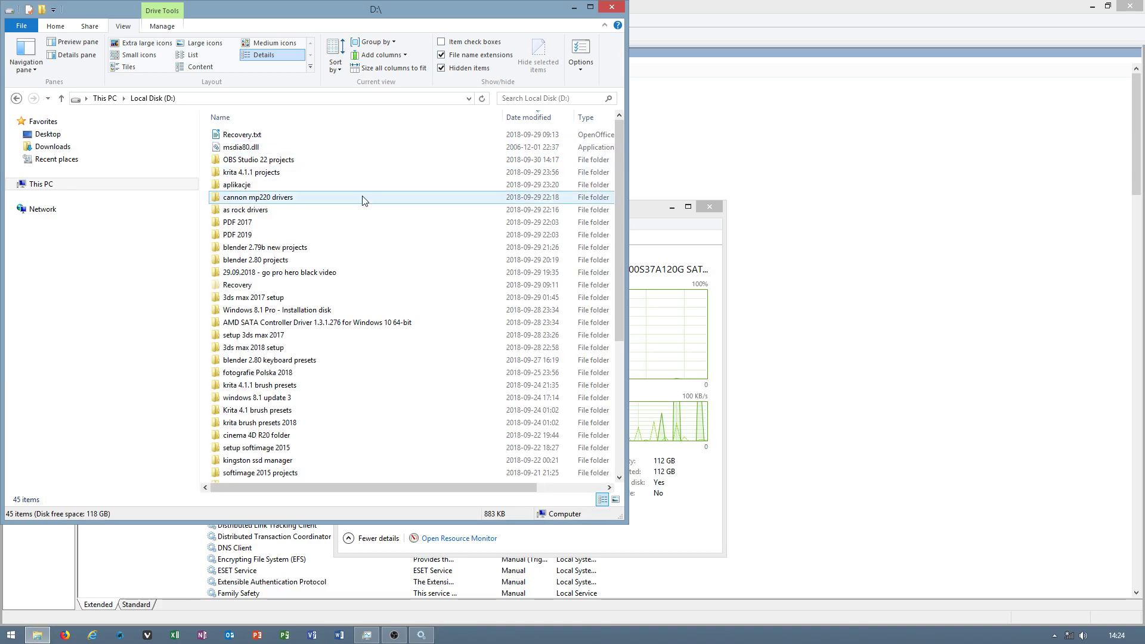
{"action": "left_click", "coordinate": [622, 11]}
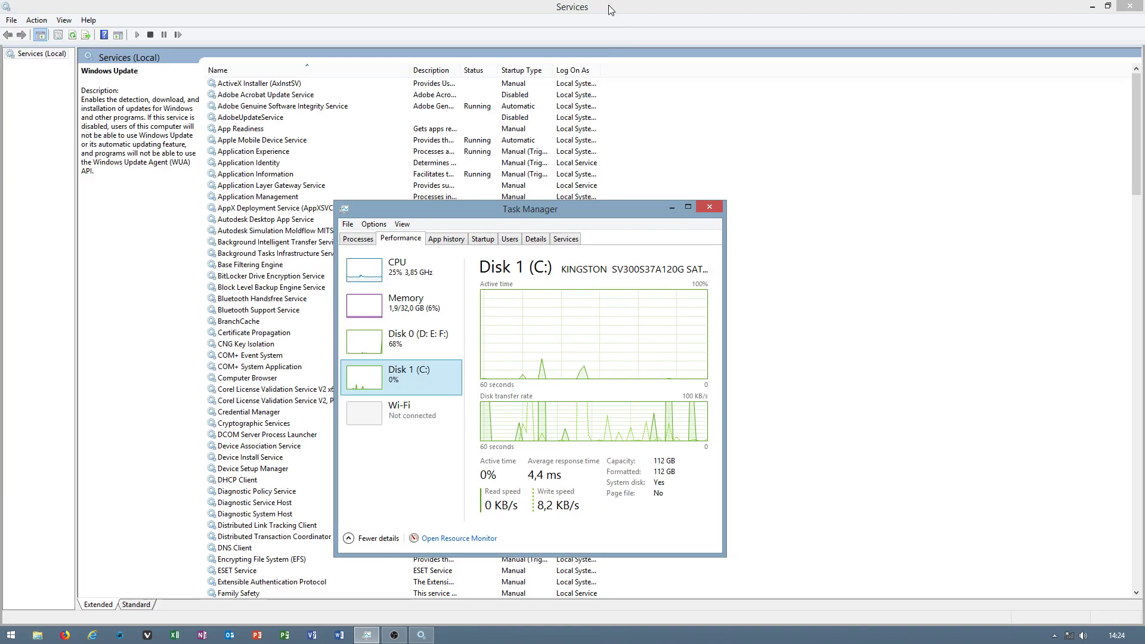
Step: Compare the activity of Disk 0 (D: E: F:) and Disk 1 (C:) in Task Manager and close it
{"action": "left_click", "coordinate": [427, 340]}
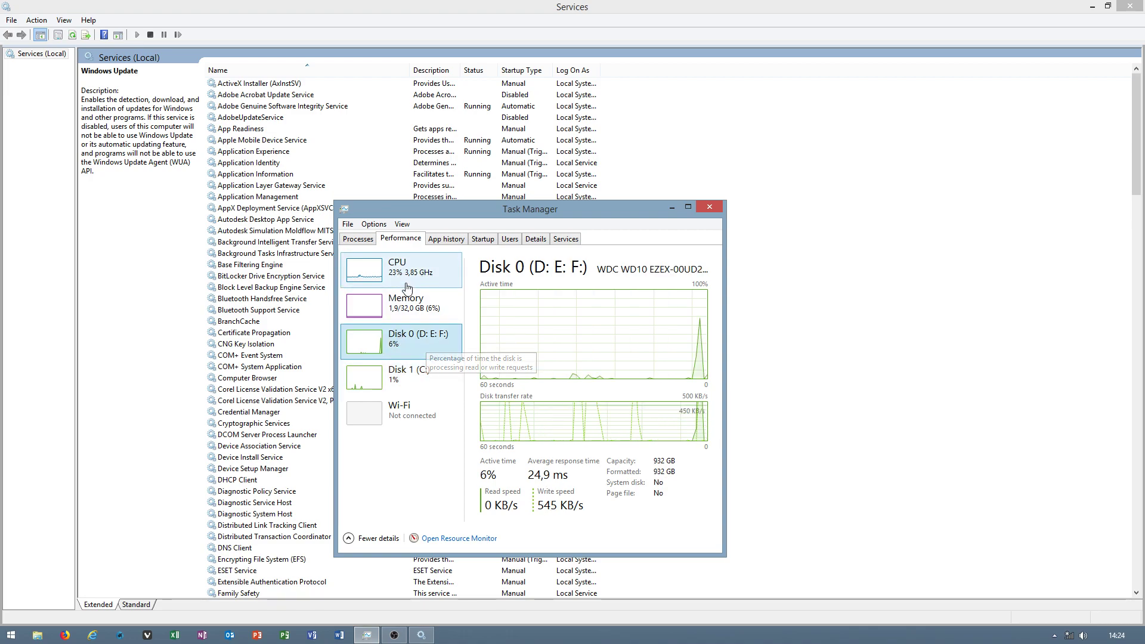
{"action": "left_click", "coordinate": [399, 385]}
{"action": "left_click", "coordinate": [401, 348]}
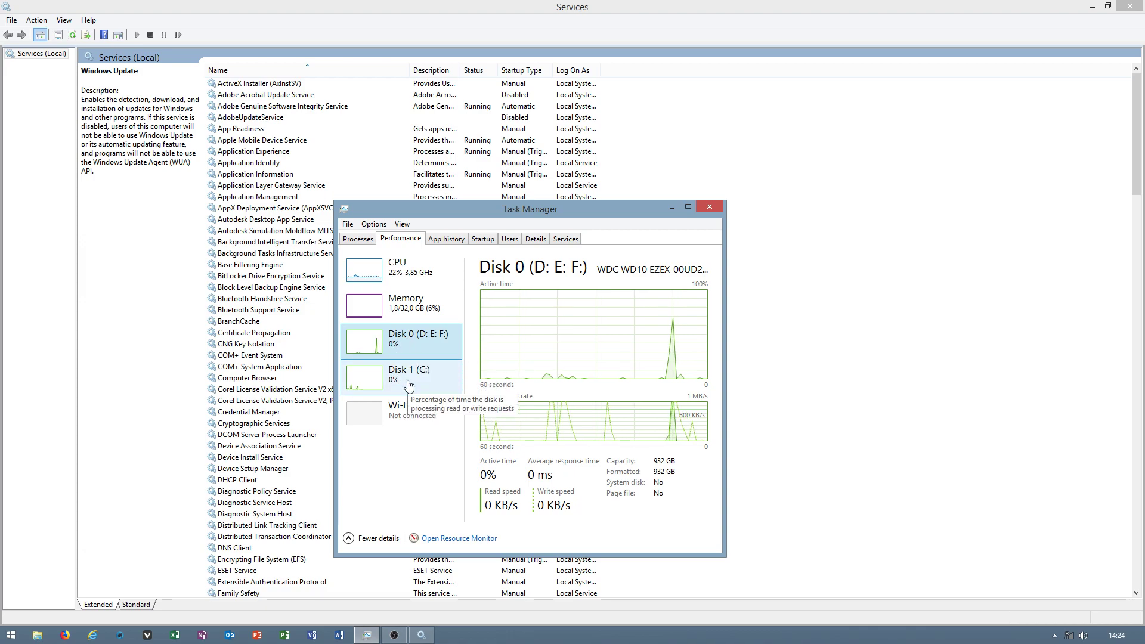
{"action": "left_click", "coordinate": [709, 207]}
Step: Switch back to the Services window and look through the network, power and remote access services
{"action": "left_click", "coordinate": [399, 639]}
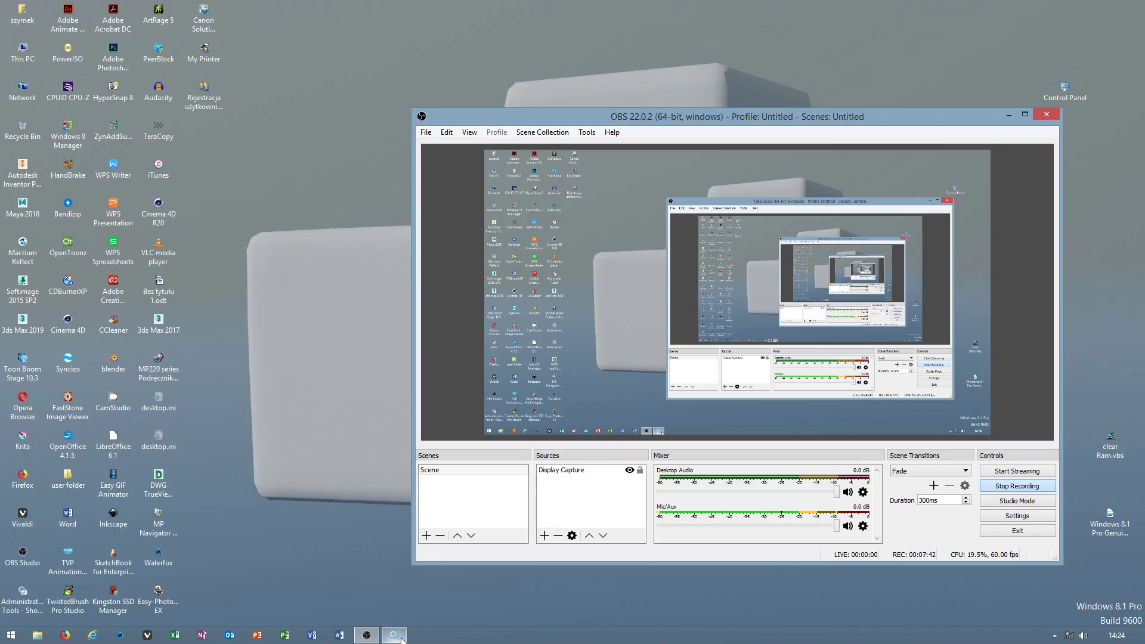
{"action": "left_click", "coordinate": [401, 638]}
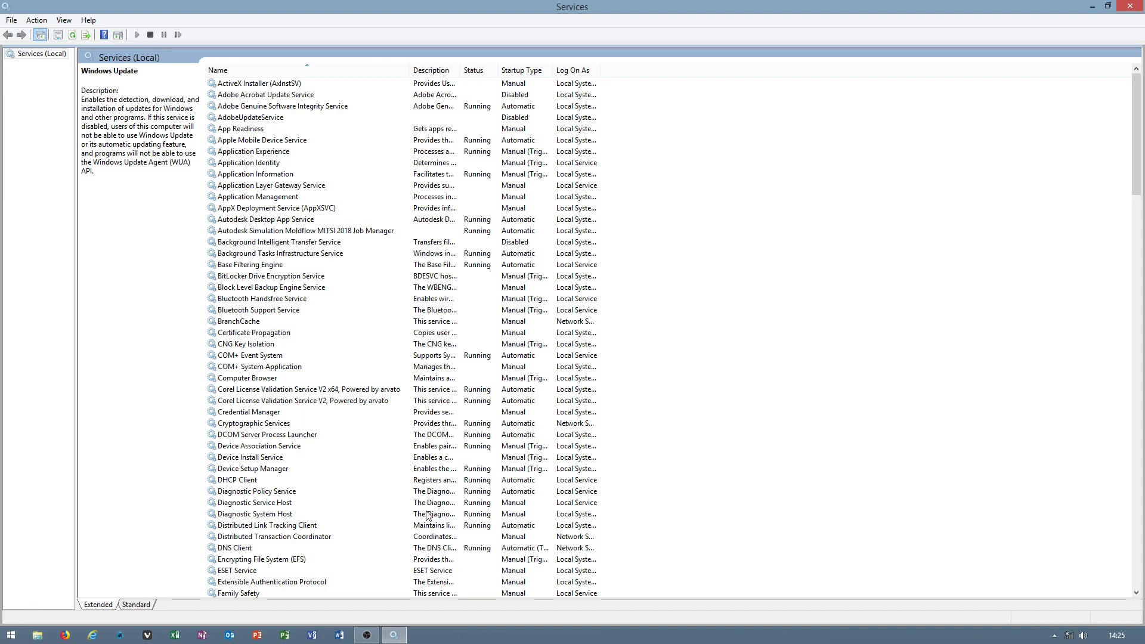
{"action": "scroll", "coordinate": [427, 516], "scroll_direction": "down", "scroll_amount": 20}
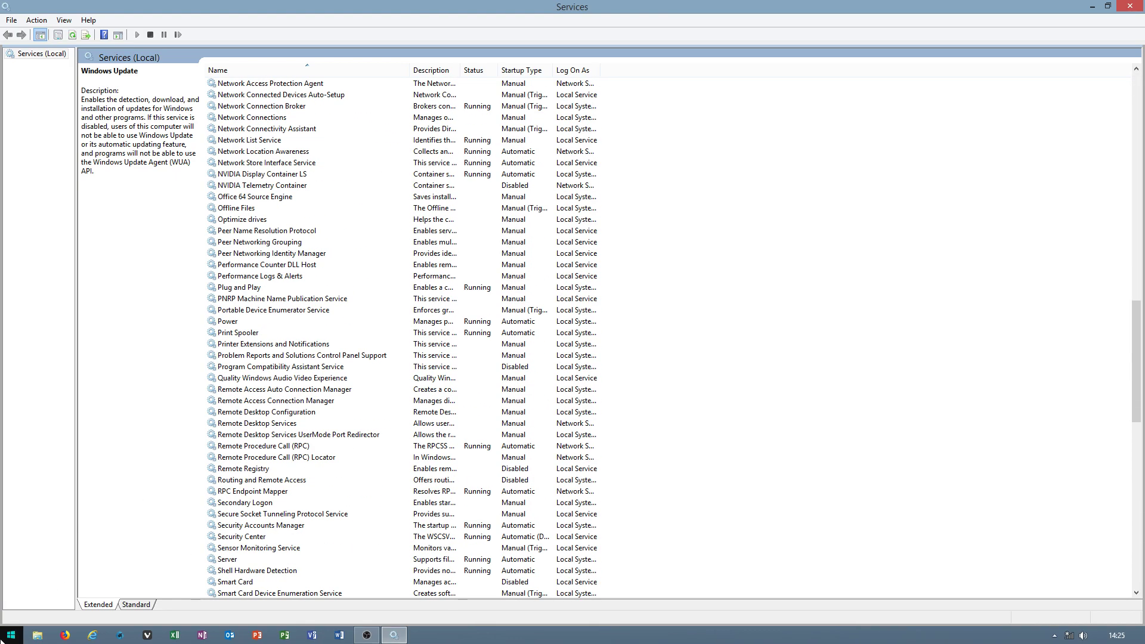
Step: Go to the Start screen and open PC settings
{"action": "key", "text": "super"}
{"action": "mouse_move", "coordinate": [198, 487]}
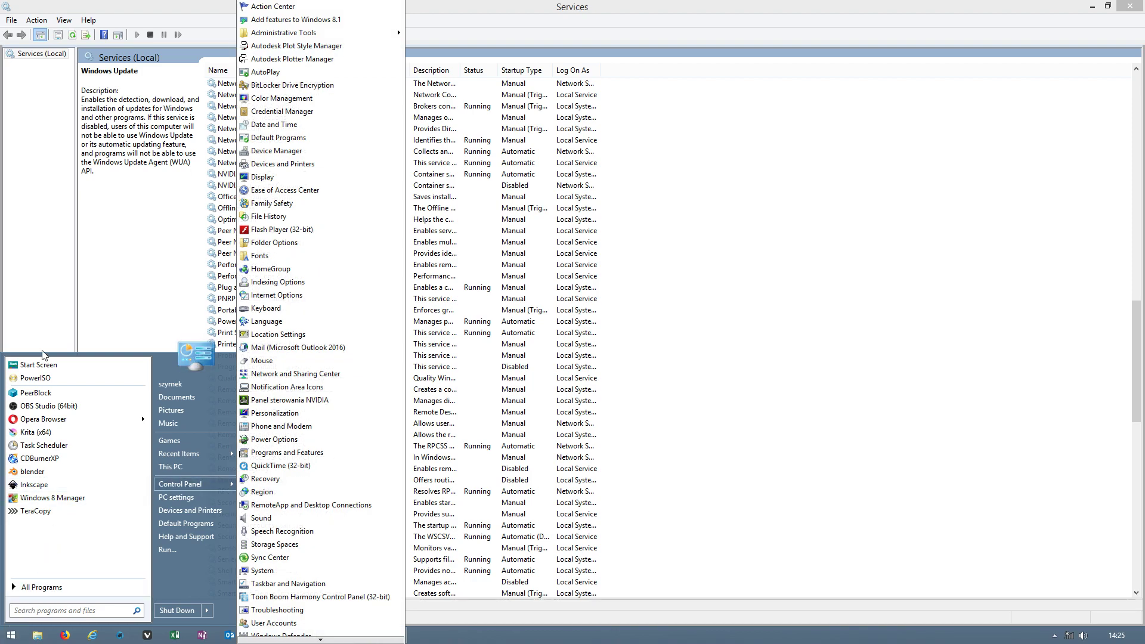
{"action": "left_click", "coordinate": [38, 365]}
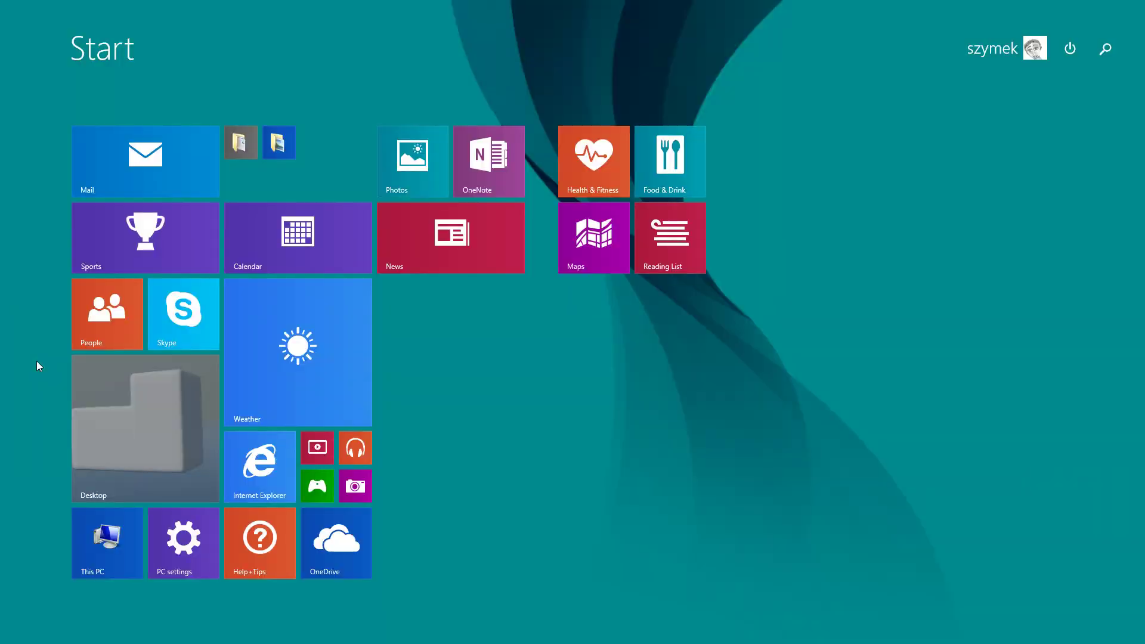
{"action": "left_click", "coordinate": [184, 552]}
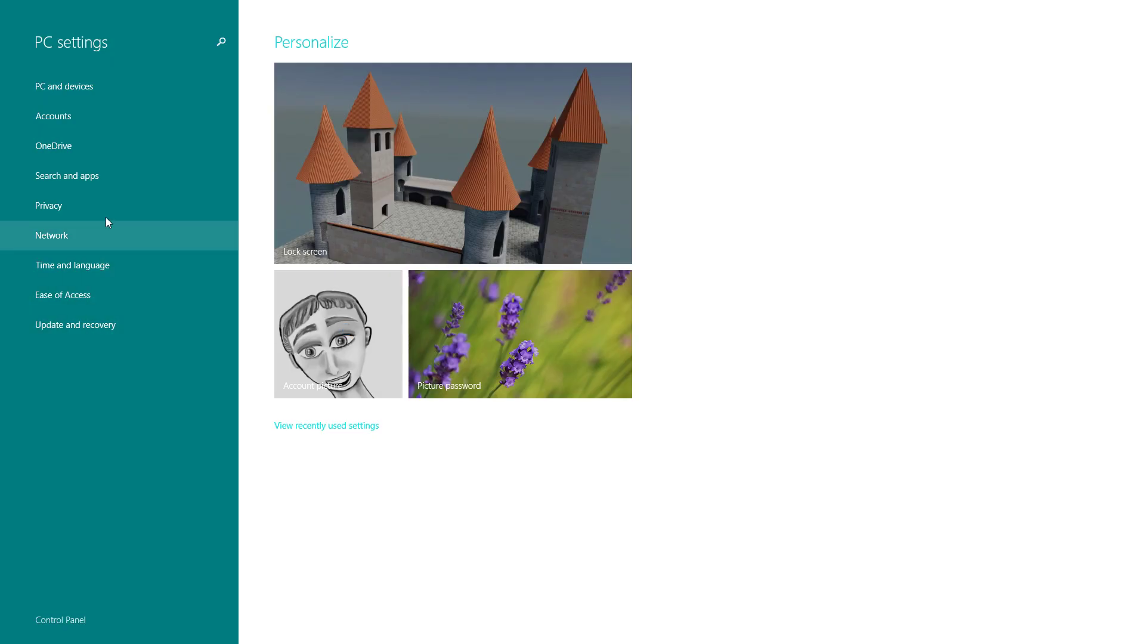
Step: Review the PC and devices pages, including Display, Mouse and touchpad, Power and sleep, and Disk space, and return to the main settings list
{"action": "left_click", "coordinate": [76, 91]}
{"action": "left_click", "coordinate": [81, 113]}
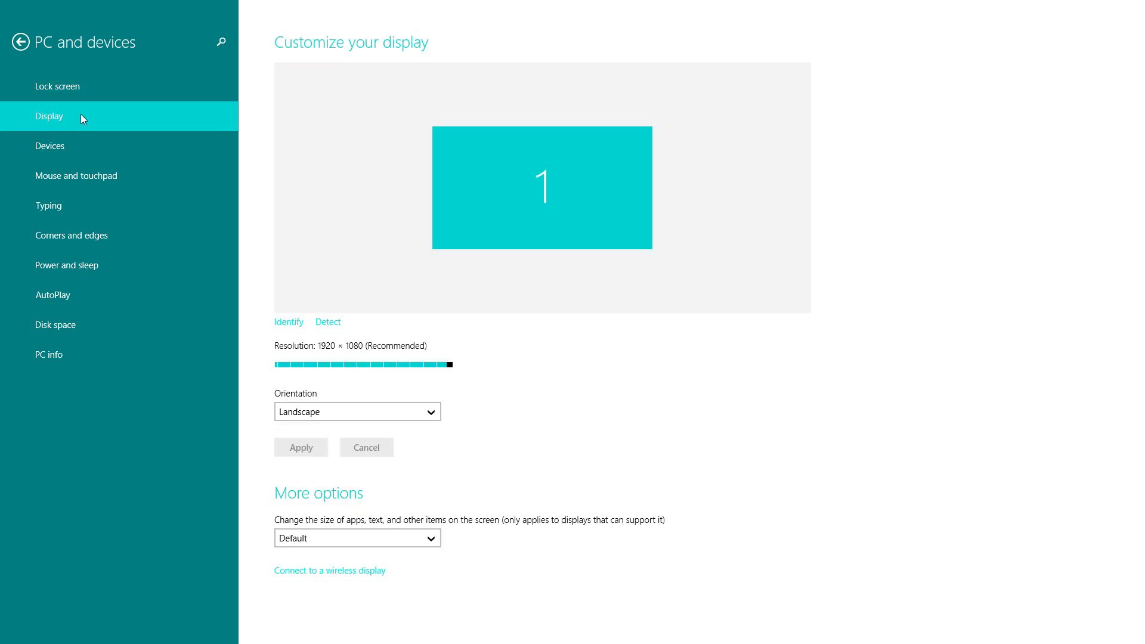
{"action": "left_click", "coordinate": [69, 148]}
{"action": "left_click", "coordinate": [93, 174]}
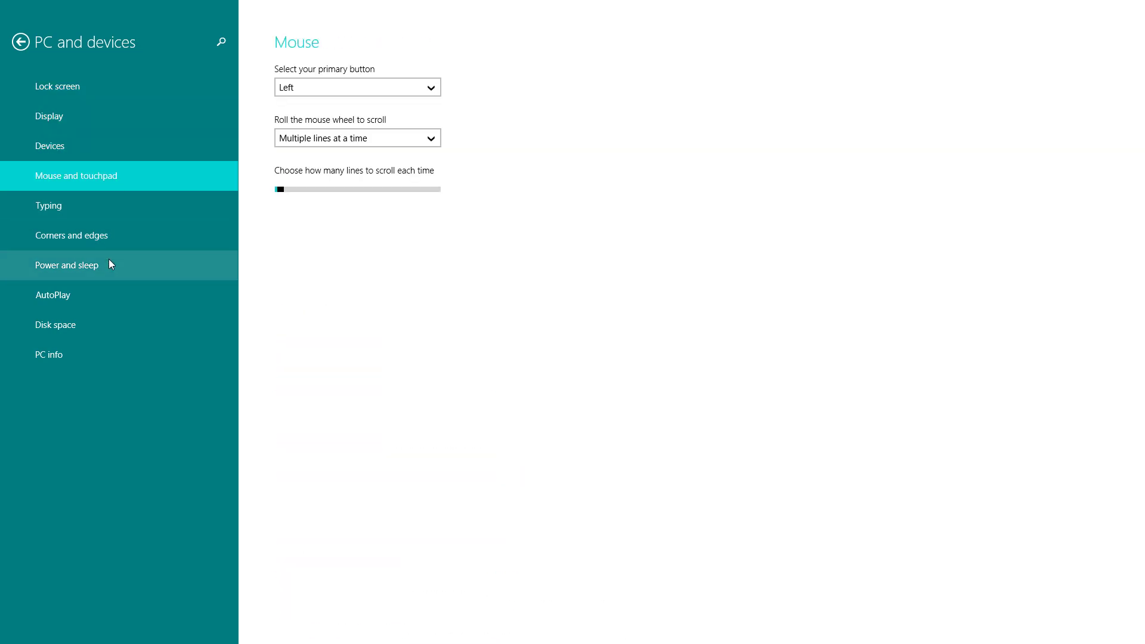
{"action": "left_click", "coordinate": [87, 264]}
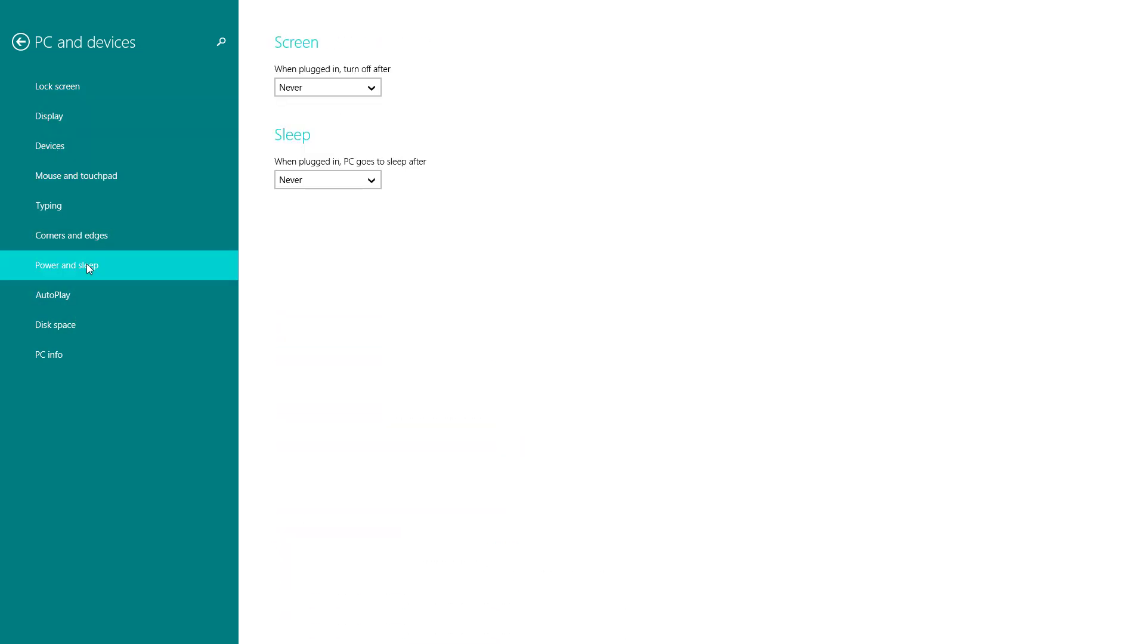
{"action": "left_click", "coordinate": [87, 293]}
{"action": "left_click", "coordinate": [79, 322]}
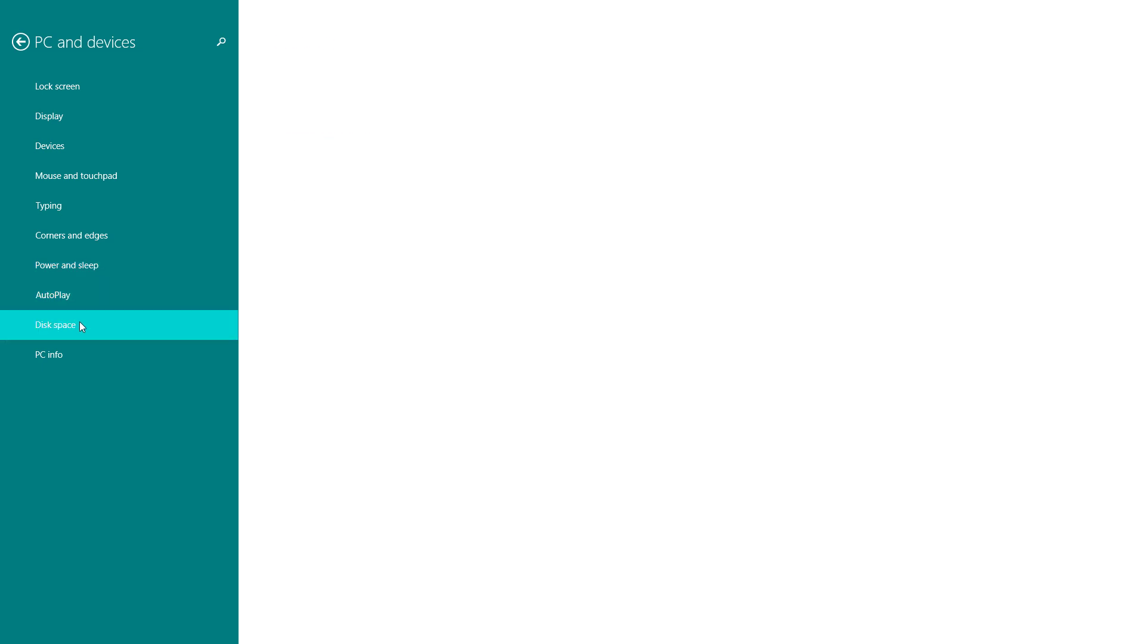
{"action": "left_click", "coordinate": [70, 358]}
{"action": "left_click", "coordinate": [15, 42]}
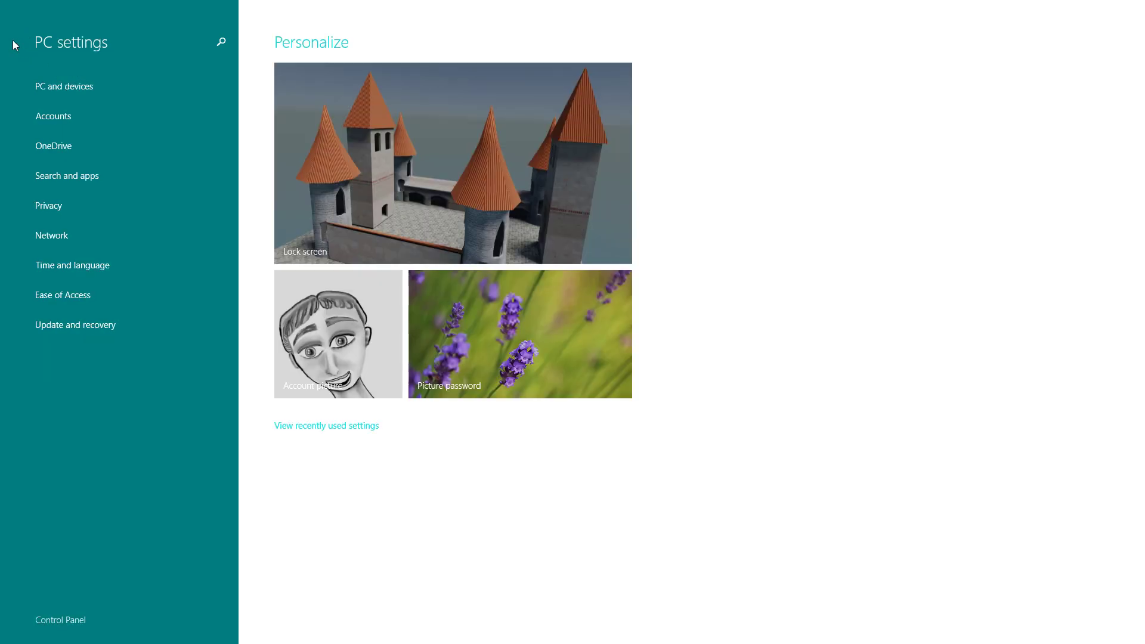
Step: Recheck the Display page under PC and devices, then open Control Panel from PC settings and close it
{"action": "left_click", "coordinate": [87, 87]}
{"action": "left_click", "coordinate": [63, 123]}
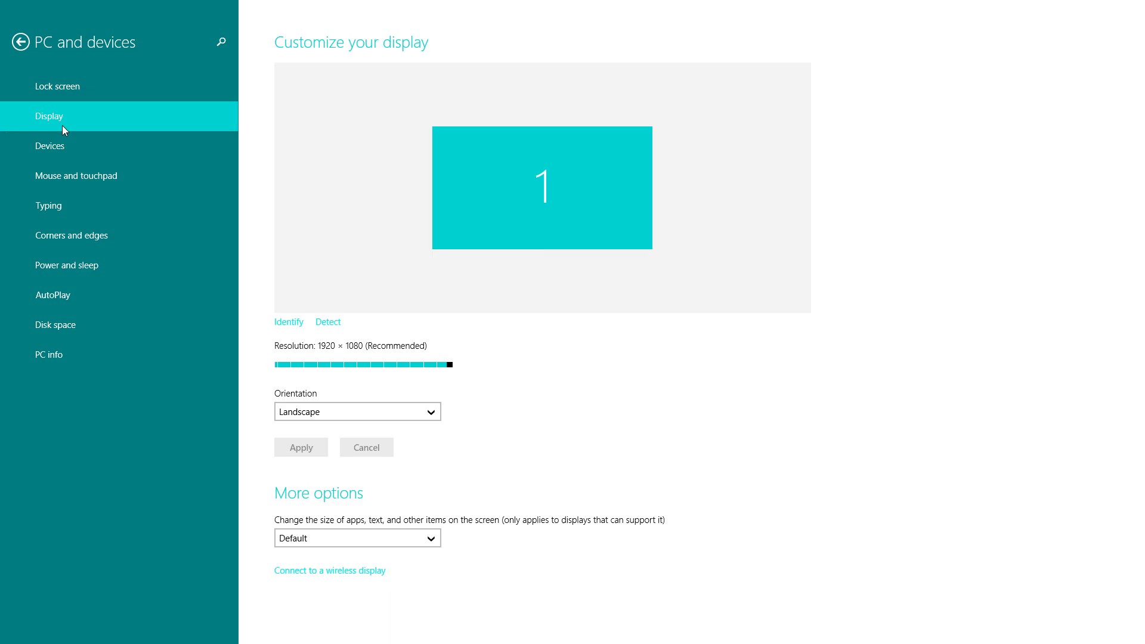
{"action": "left_click", "coordinate": [19, 39]}
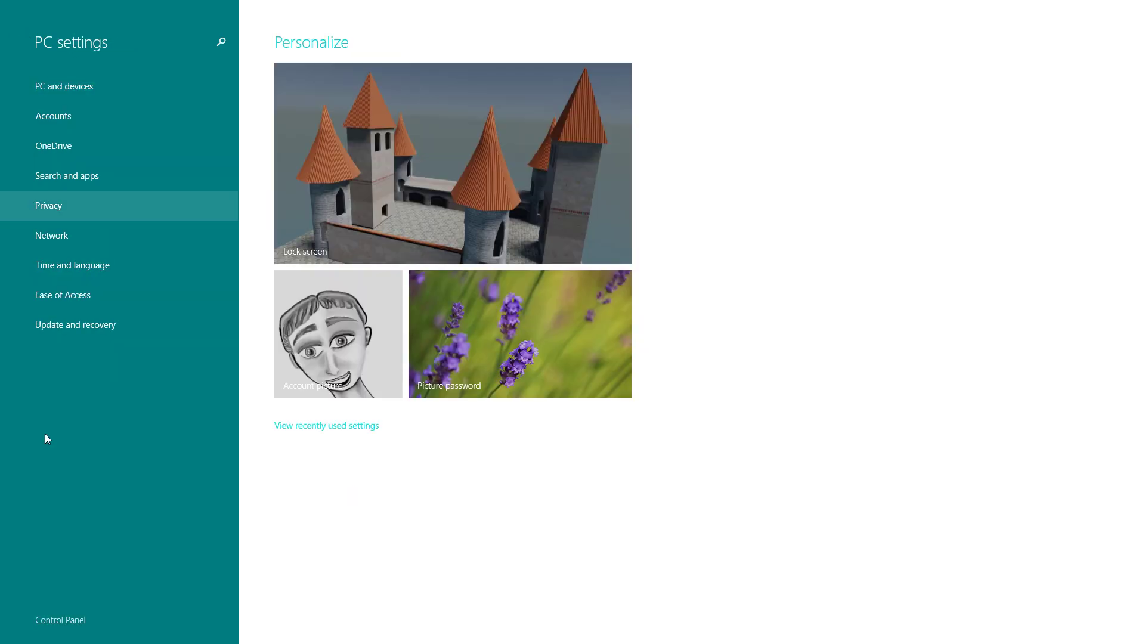
{"action": "left_click", "coordinate": [50, 622]}
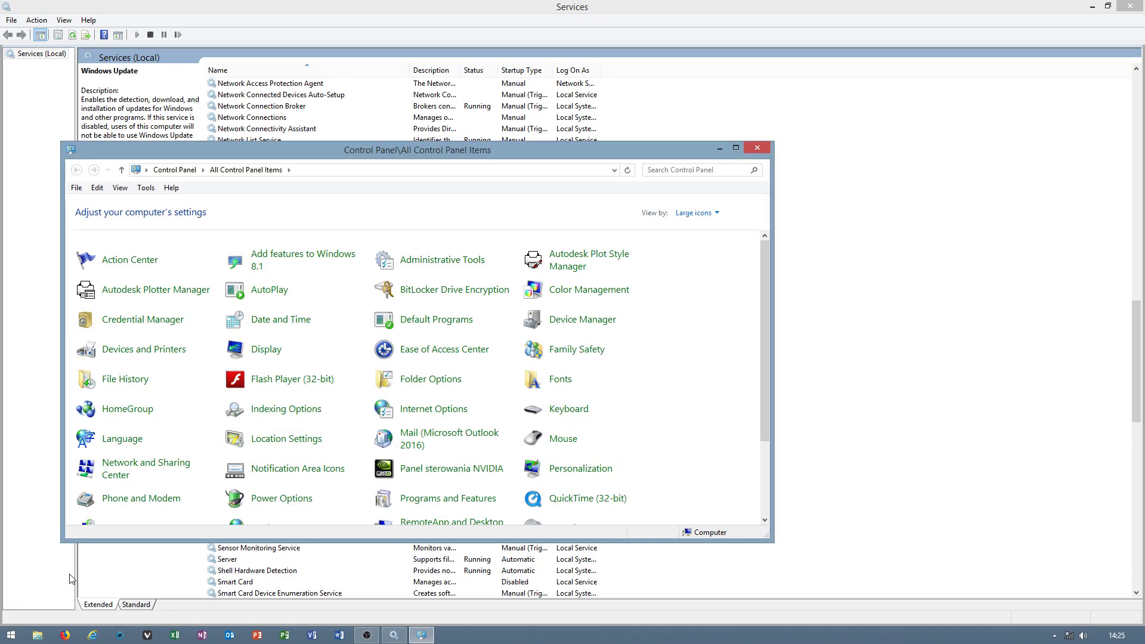
{"action": "left_click", "coordinate": [756, 148]}
Step: Go to the Start screen from the desktop
{"action": "left_click", "coordinate": [11, 634]}
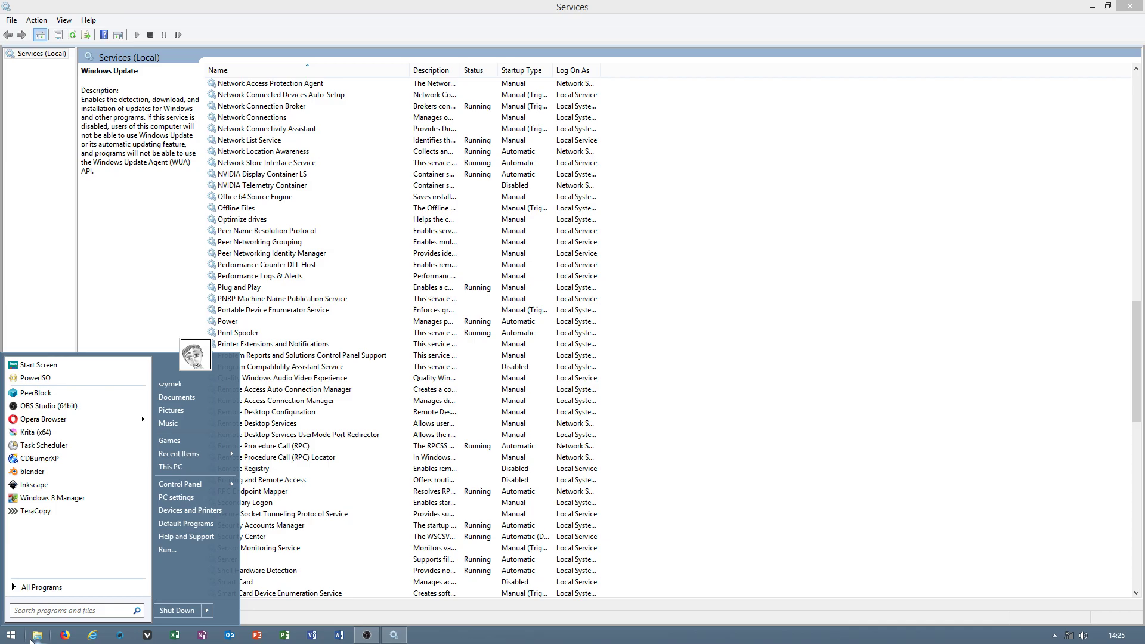
{"action": "left_click", "coordinate": [46, 365]}
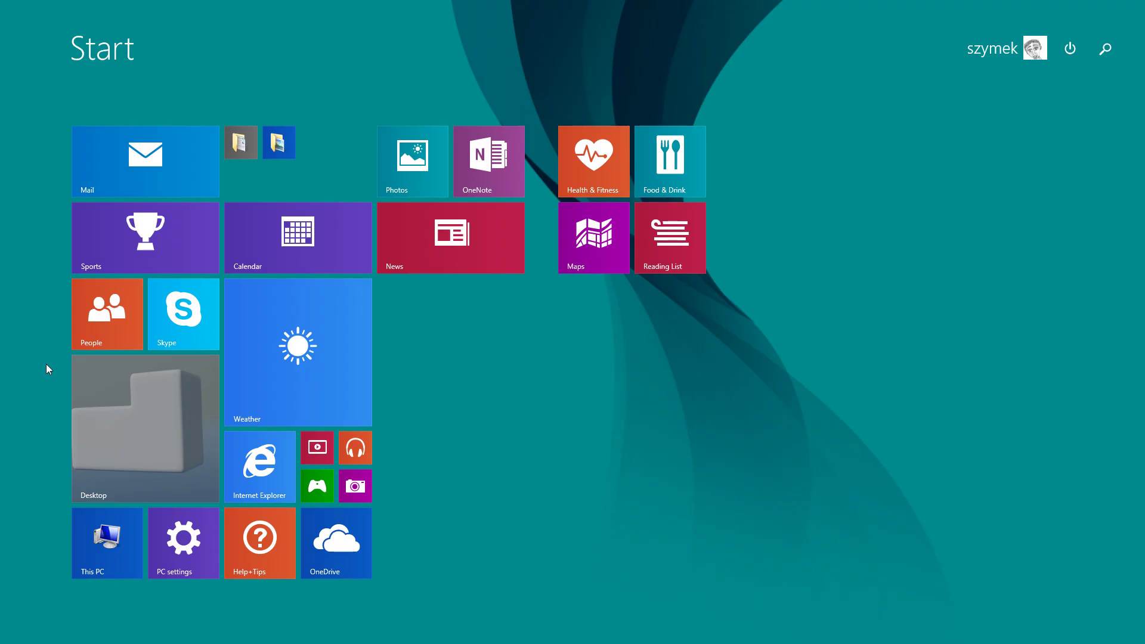
{"action": "left_click", "coordinate": [1101, 58]}
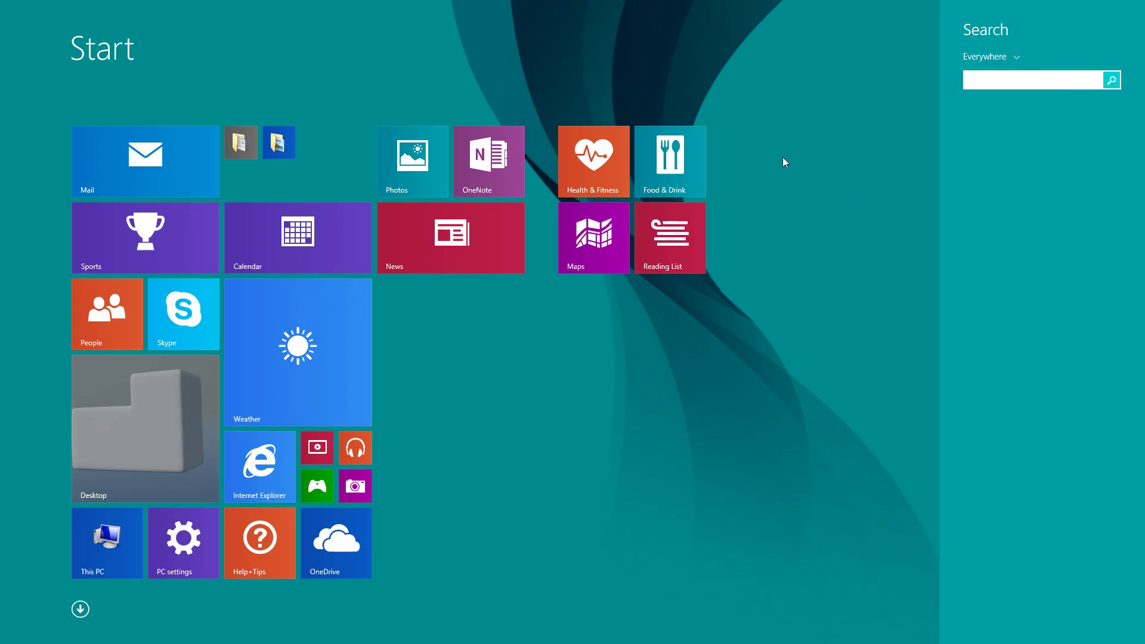
{"action": "type", "text": "setiin"}
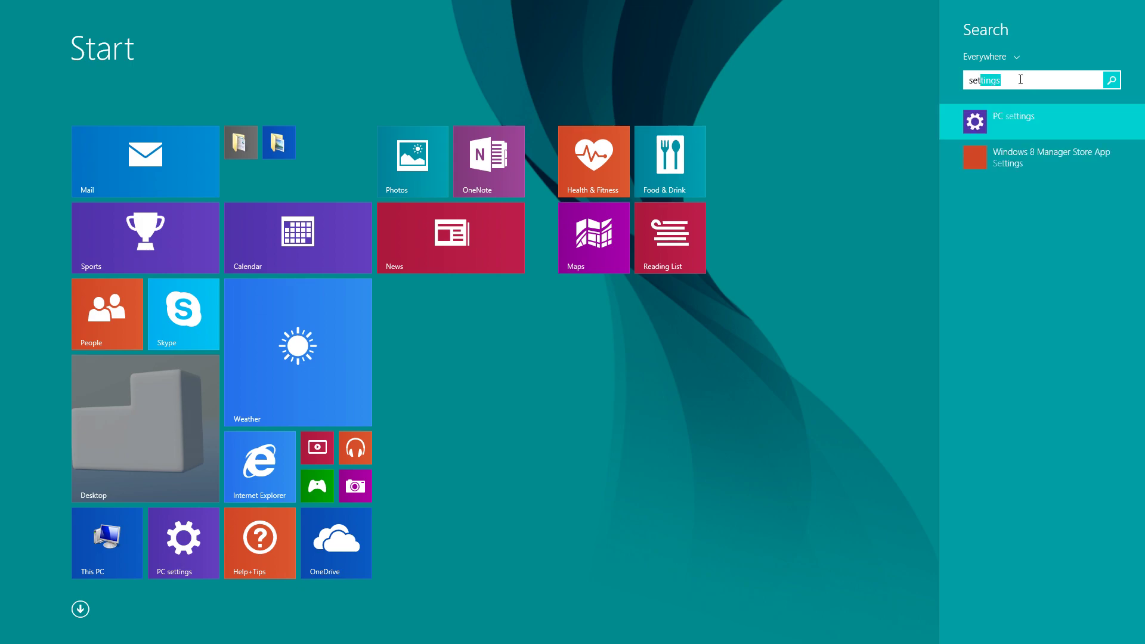
{"action": "type", "text": "gs"}
{"action": "key", "text": "Escape"}
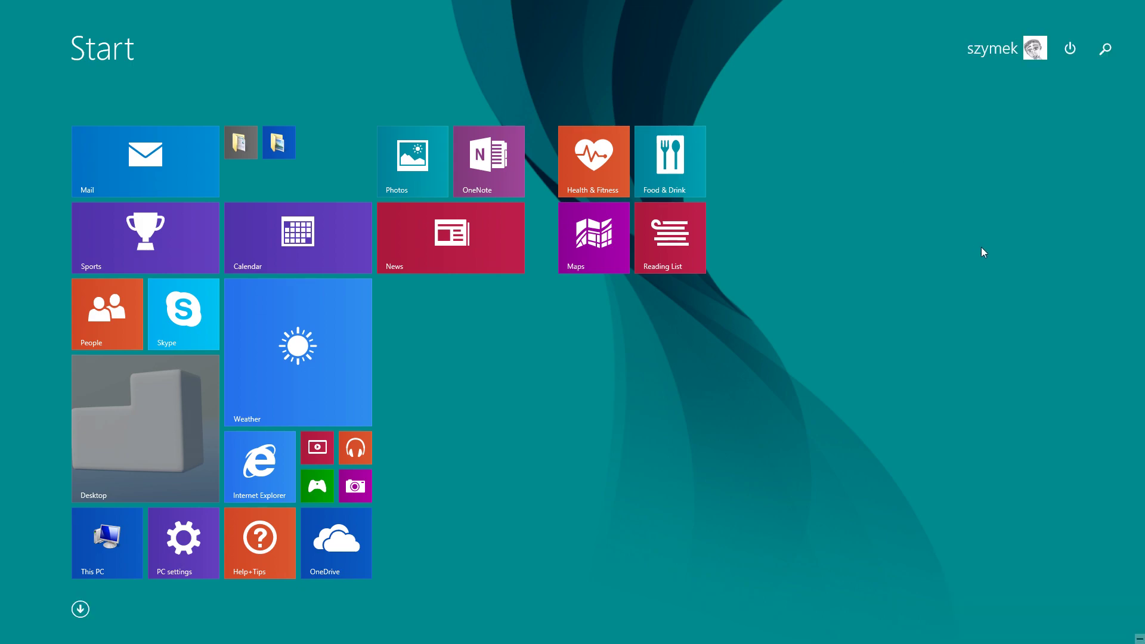
Step: Search for "settings" from the Start screen and open PC settings
{"action": "left_click", "coordinate": [1096, 61]}
{"action": "type", "text": "settings"}
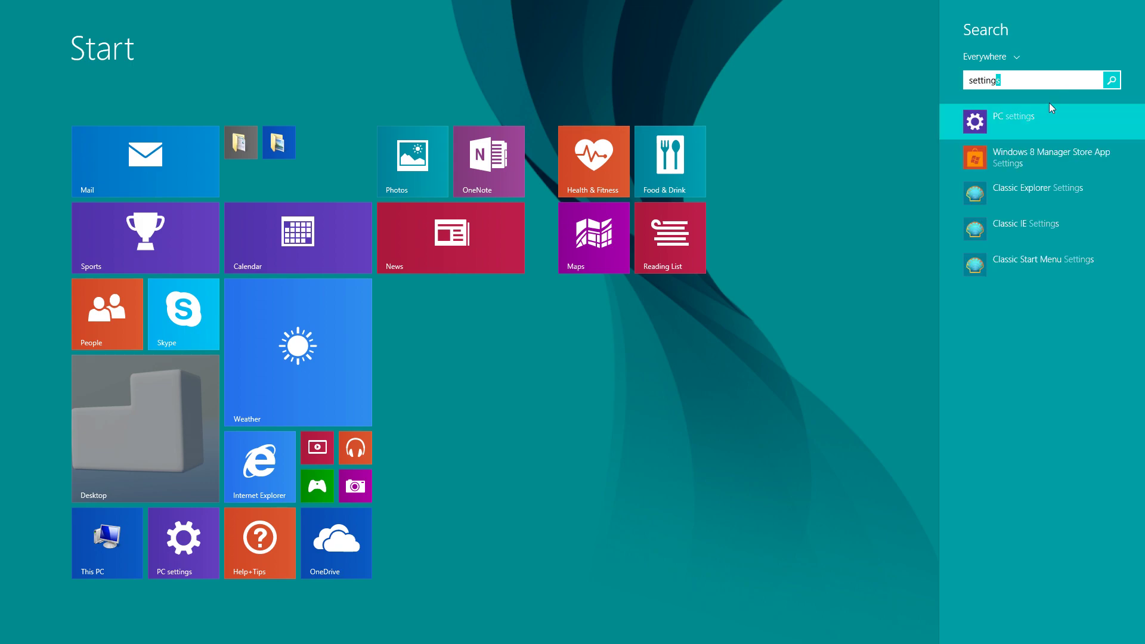
{"action": "left_click", "coordinate": [1041, 124]}
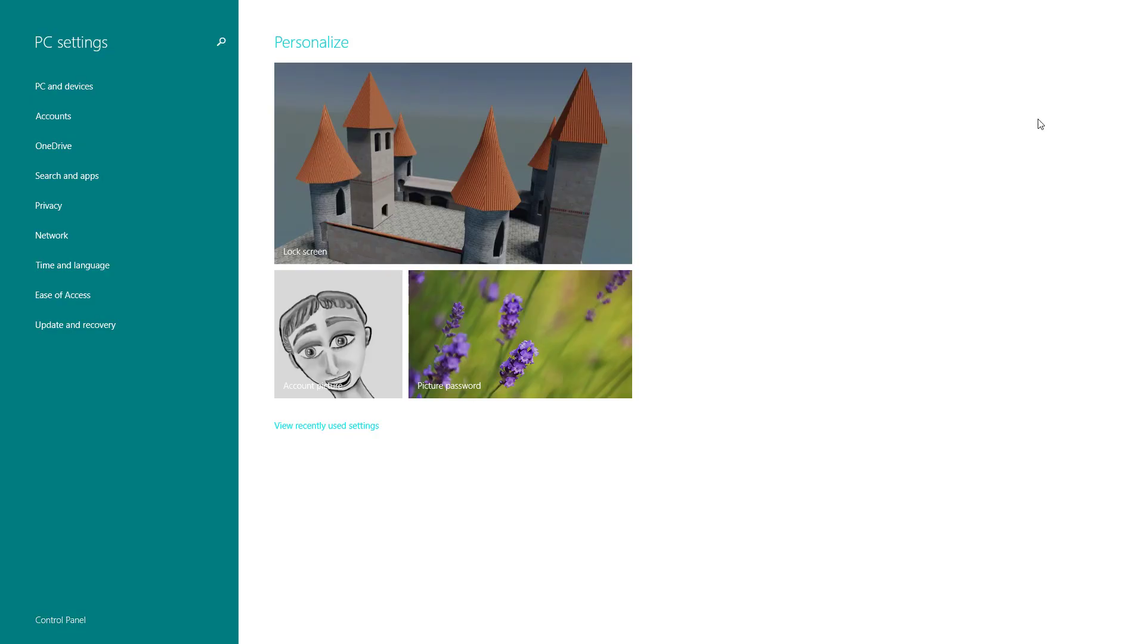
Step: Look at Update and recovery, then review the Privacy pages for General, Location, Webcam, Microphone and Other devices
{"action": "left_click", "coordinate": [78, 325]}
{"action": "left_click", "coordinate": [20, 41]}
{"action": "left_click", "coordinate": [70, 208]}
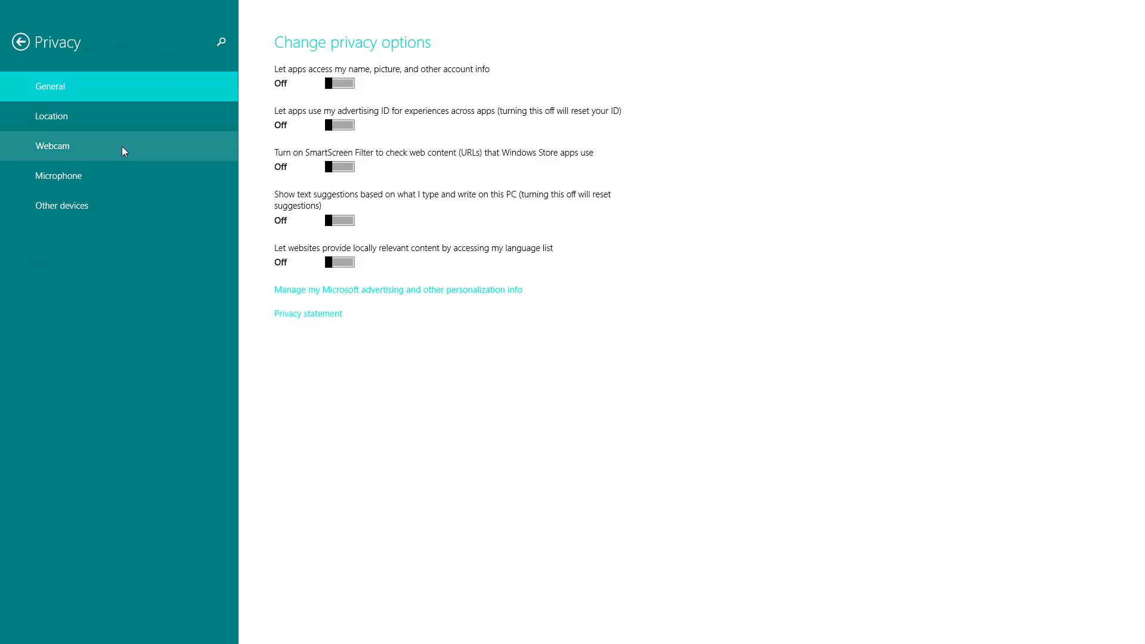
{"action": "left_click", "coordinate": [83, 119]}
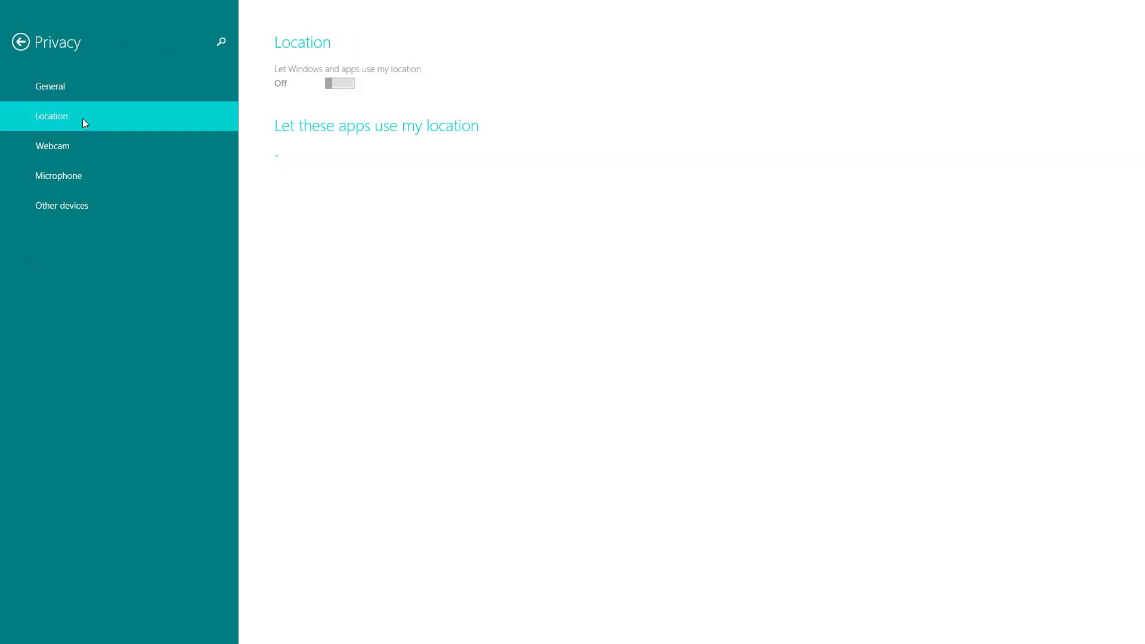
{"action": "left_click", "coordinate": [91, 154]}
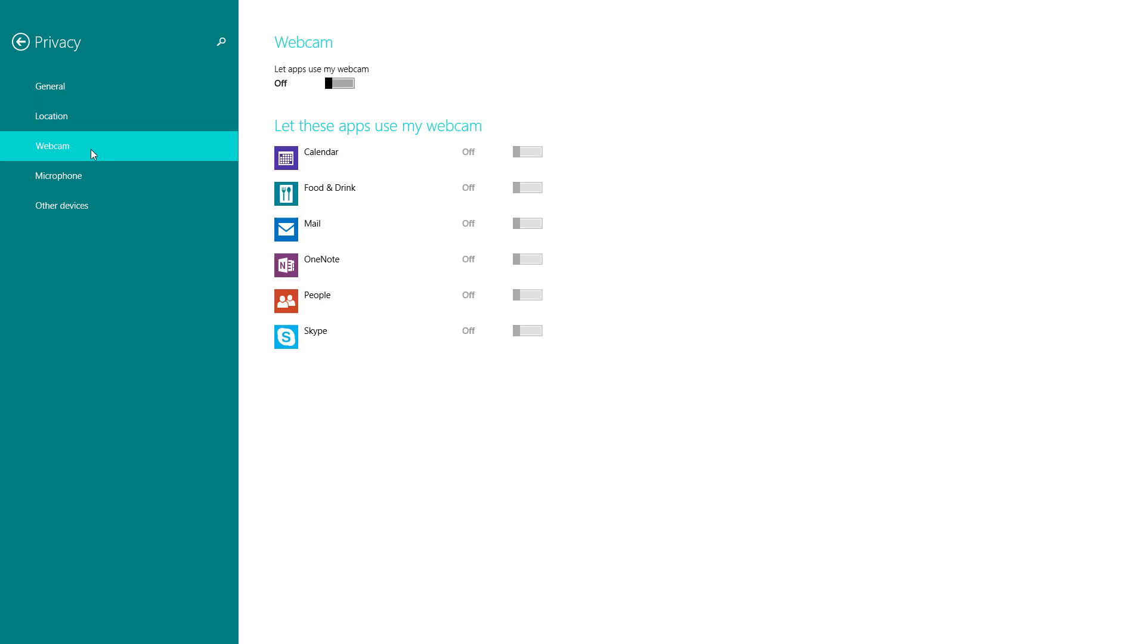
{"action": "left_click", "coordinate": [77, 178]}
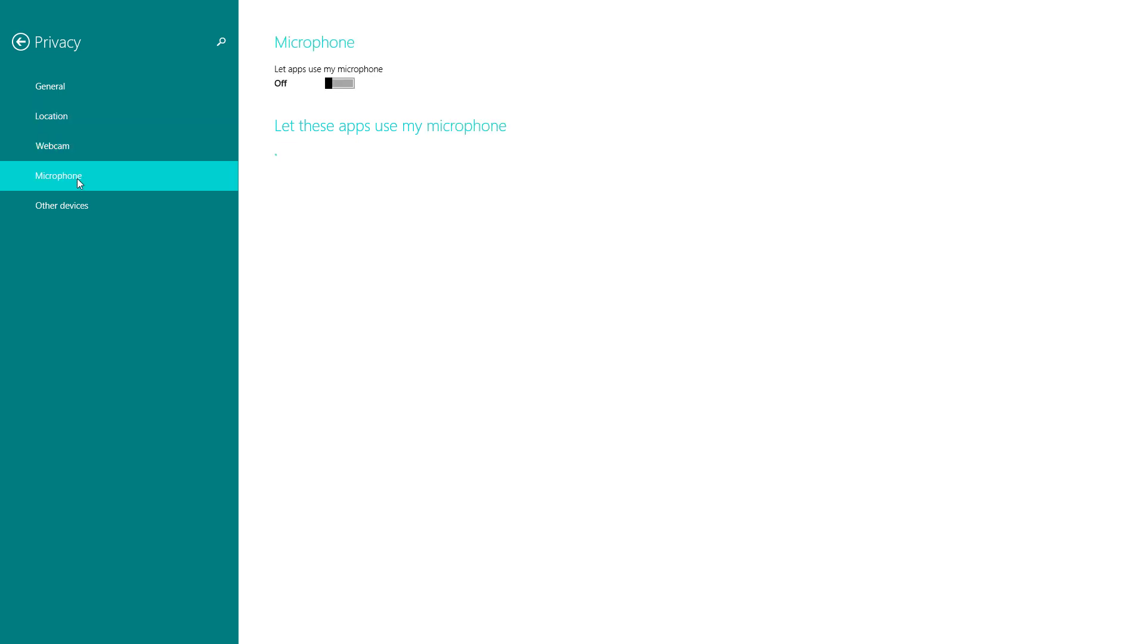
{"action": "left_click", "coordinate": [75, 208]}
Step: Return to the main PC settings list and open Control Panel from there
{"action": "left_click", "coordinate": [24, 46]}
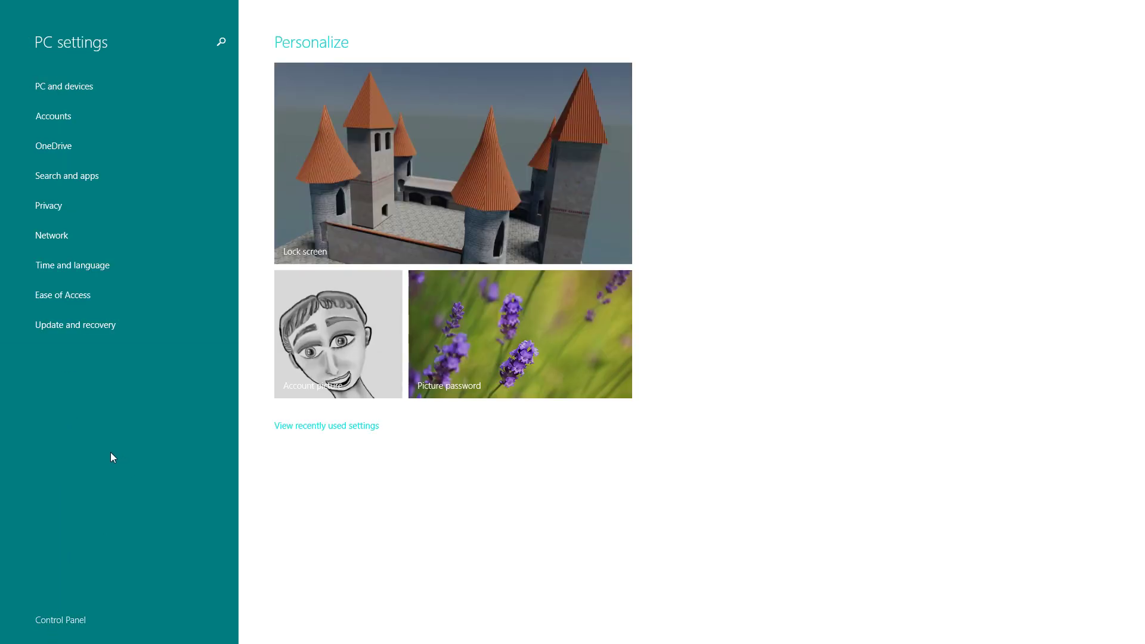
{"action": "left_click", "coordinate": [61, 621]}
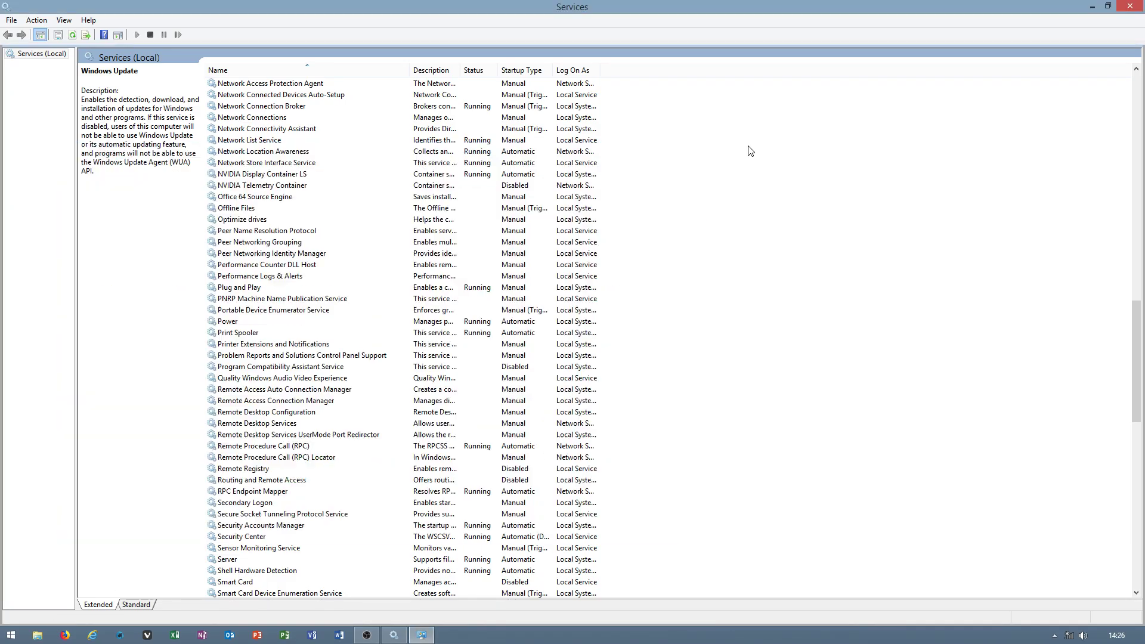